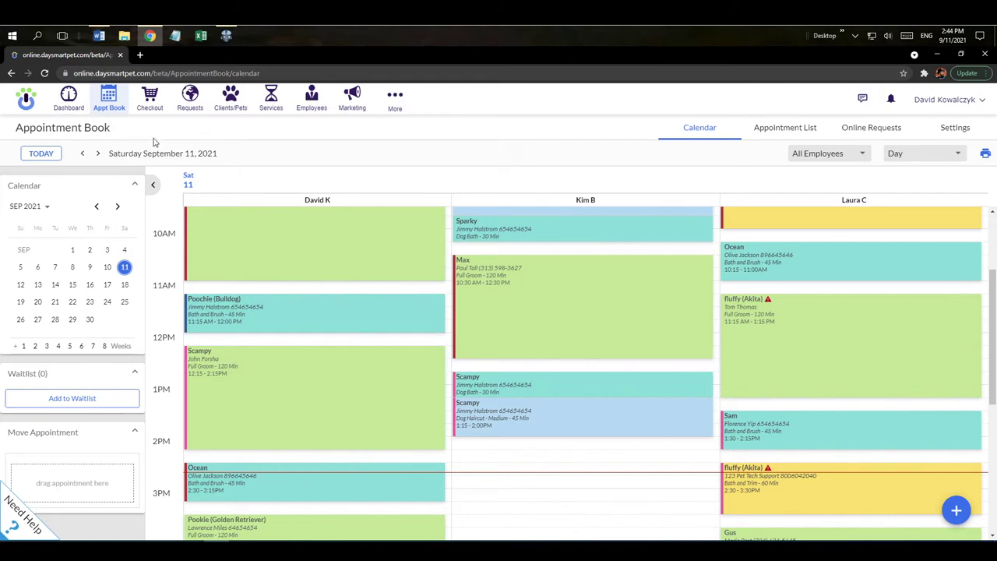
Visit Checkout, Requests, Clients/Pets, Services and Employees, then show the More features menu
click(148, 112)
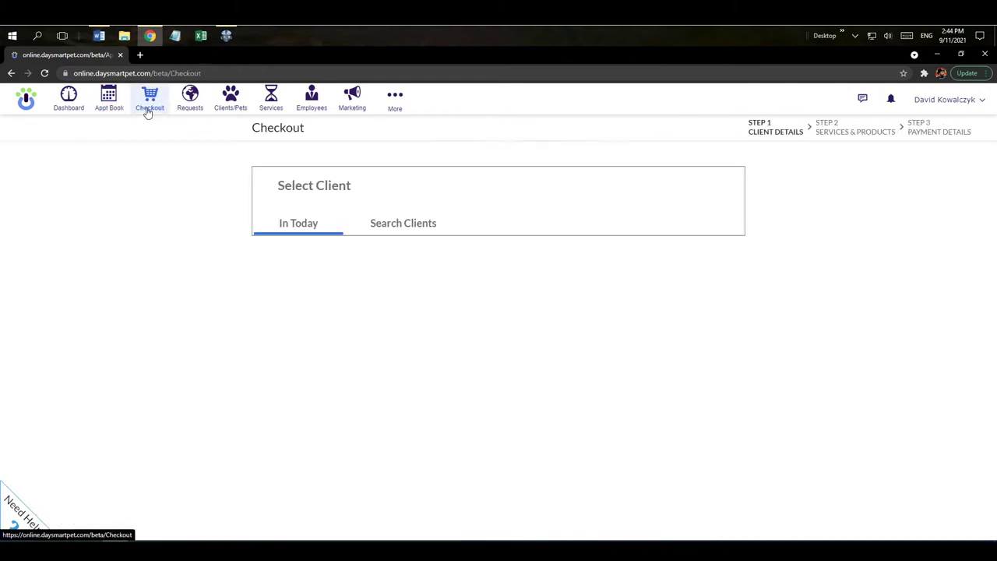
click(187, 111)
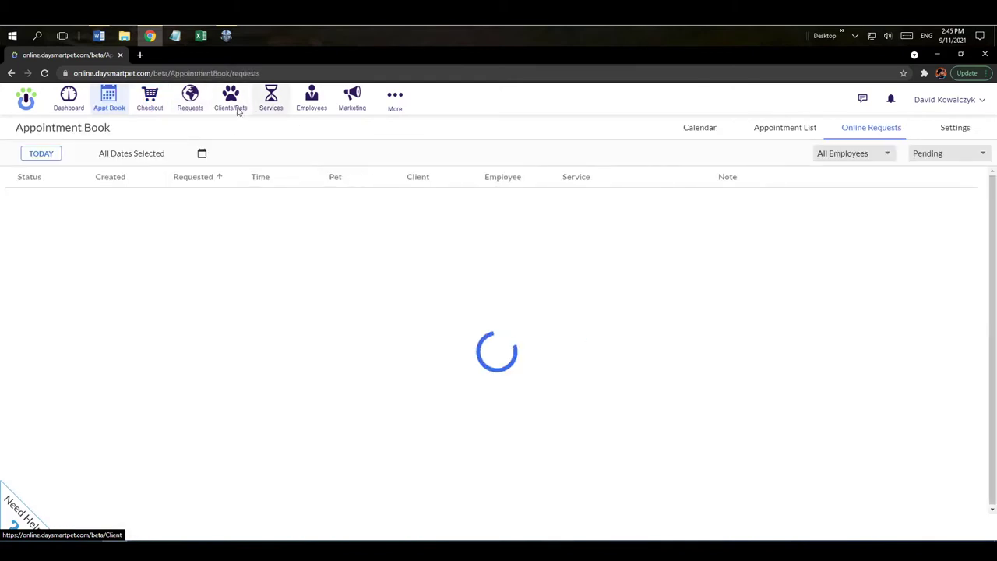
click(236, 109)
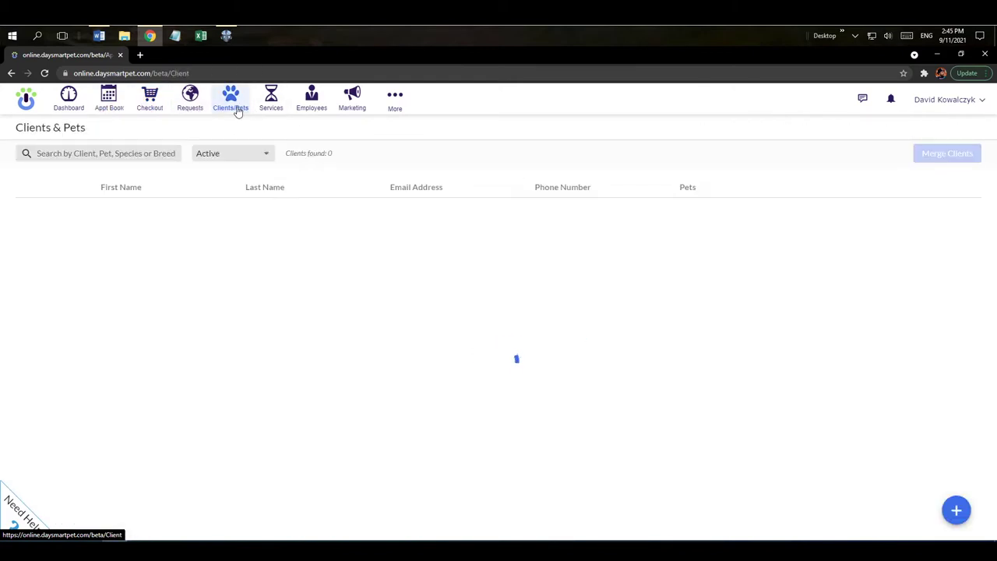
click(282, 112)
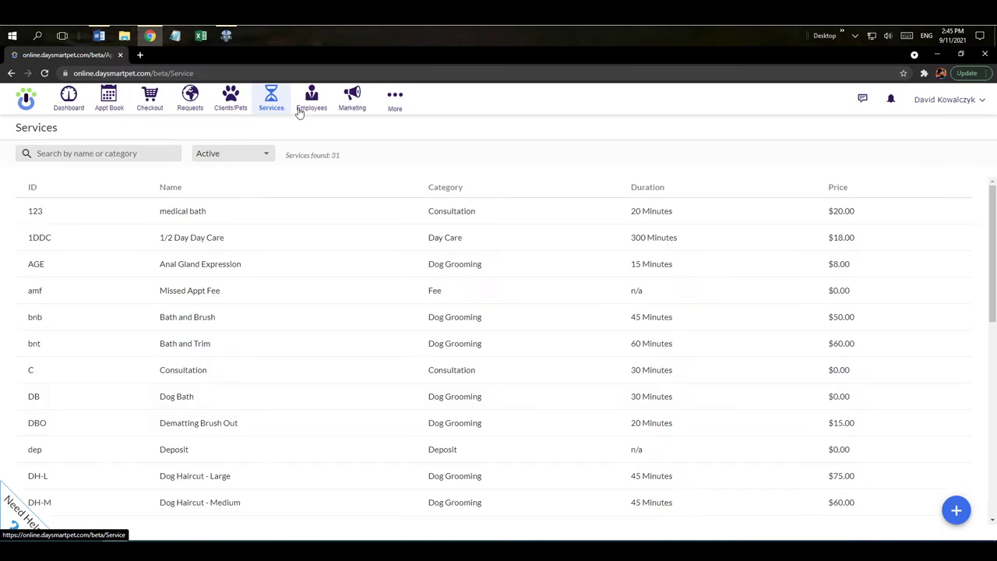
click(315, 107)
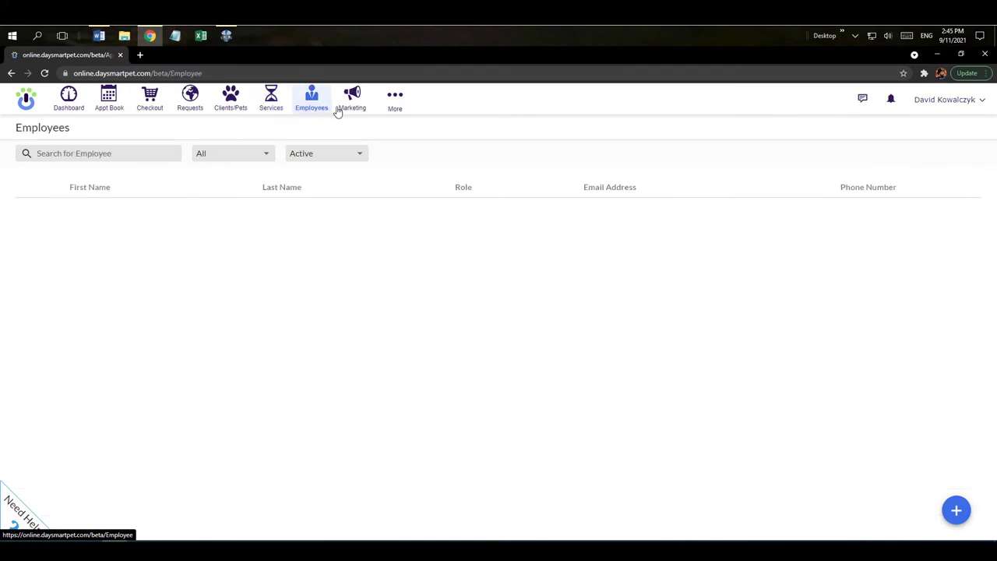
click(395, 112)
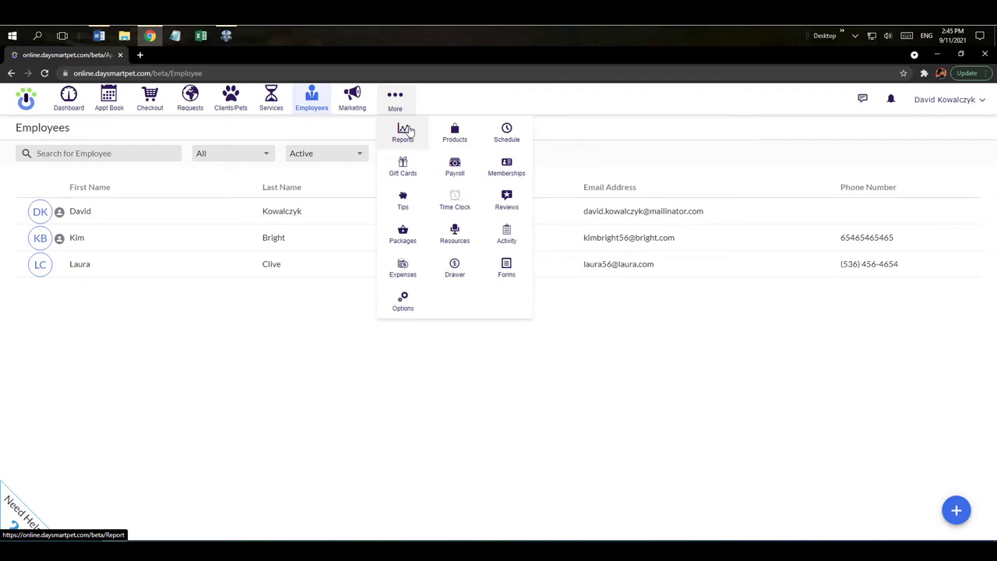
Start the Setup Wizard from Options > Management, reaching step 1 of 4, business hours
click(403, 308)
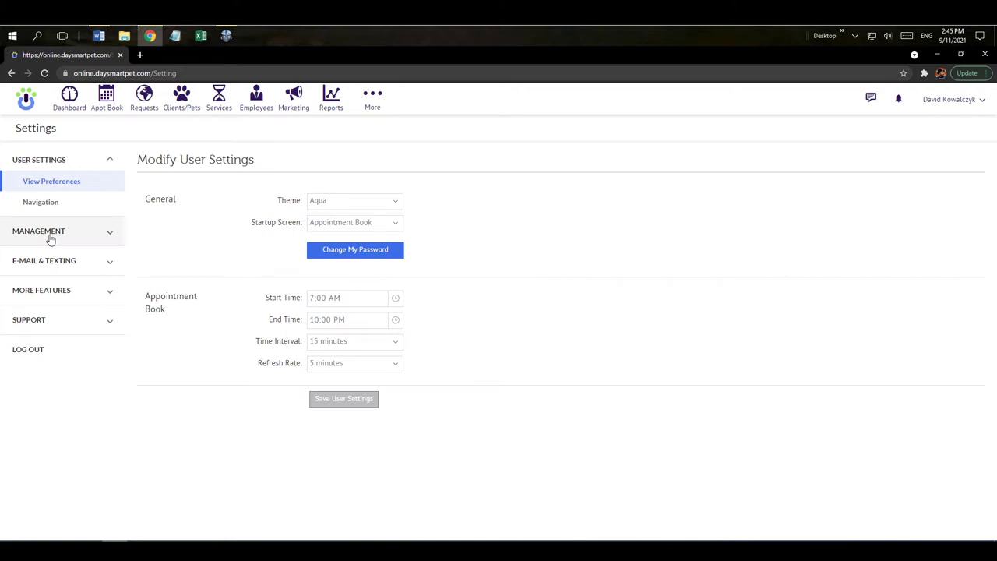
click(50, 232)
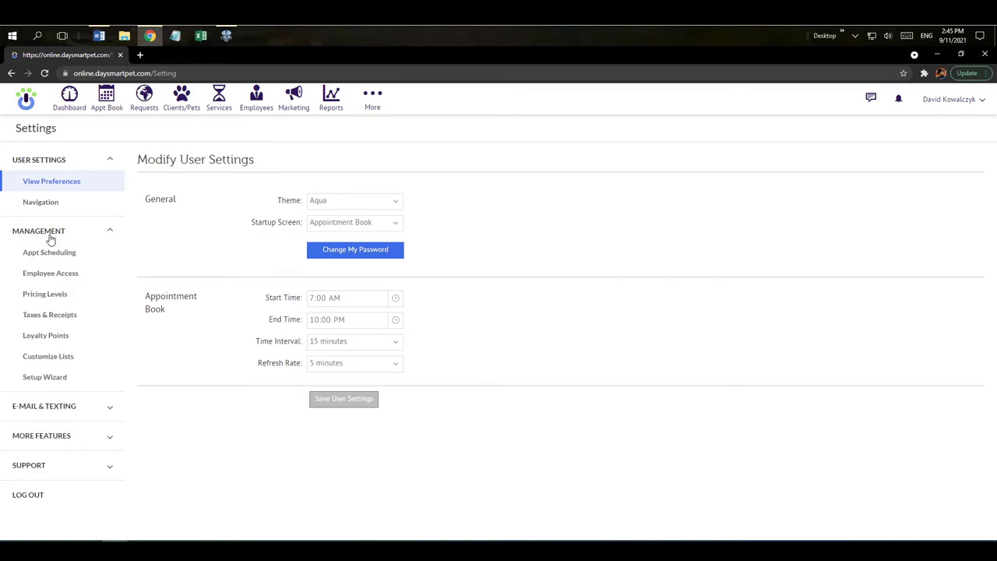
click(45, 379)
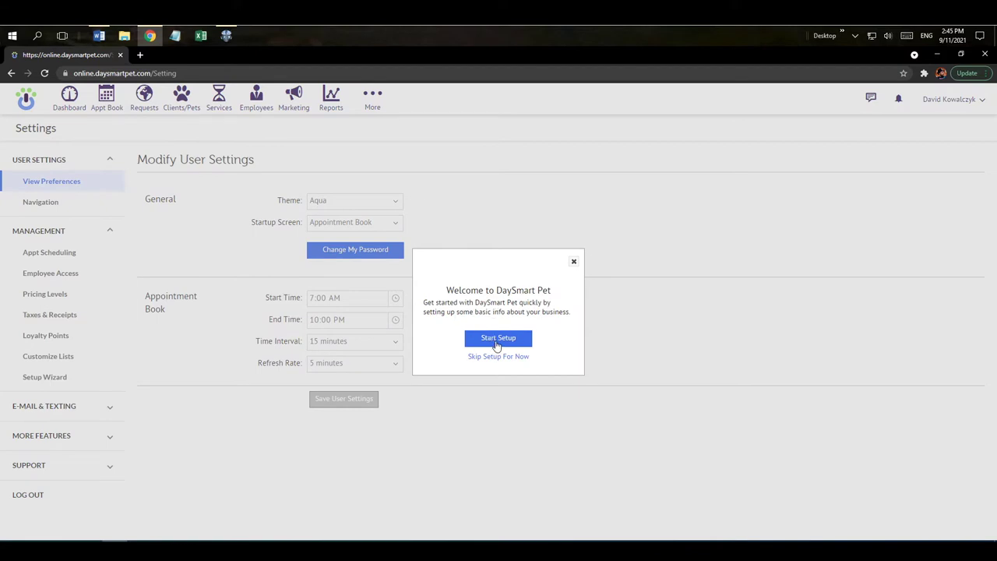
click(497, 341)
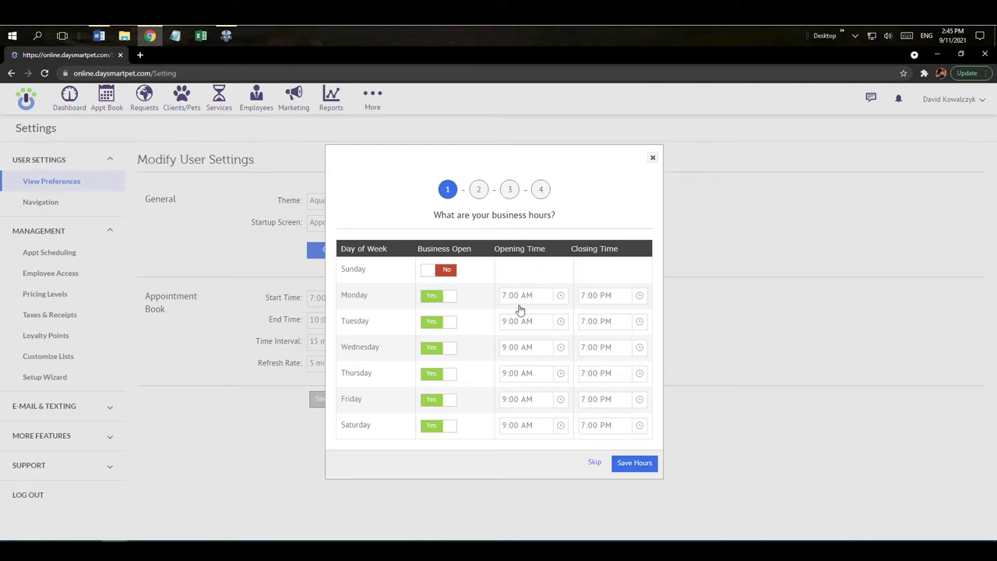
Save business hours with Sunday closed and Monday–Saturday open until 7:00 PM
click(561, 323)
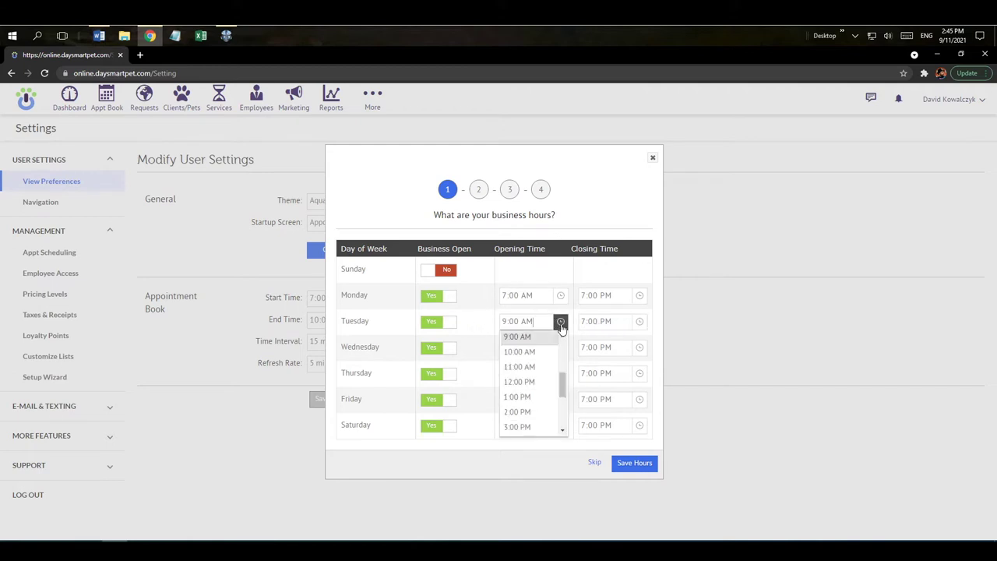
click(440, 301)
click(439, 300)
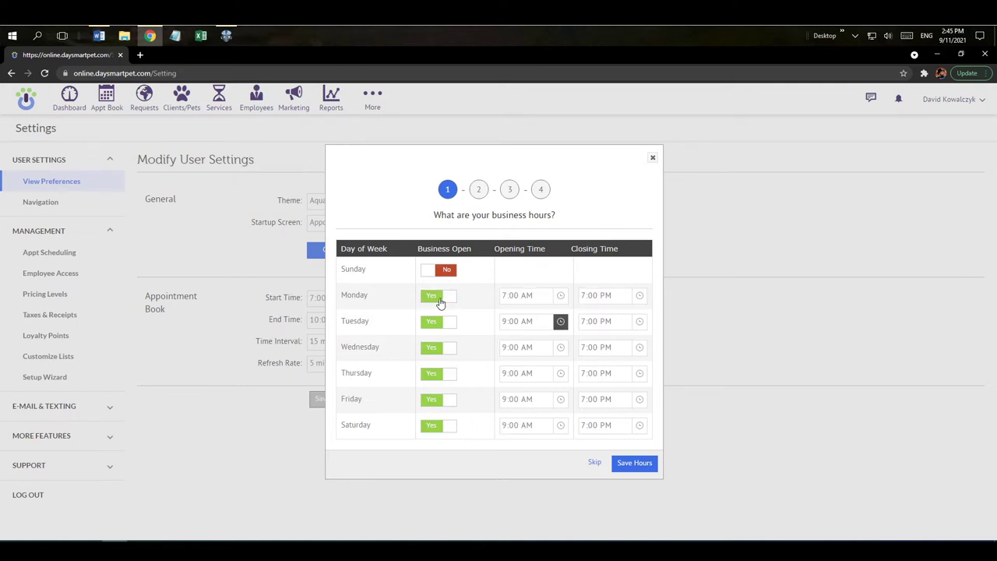
click(627, 464)
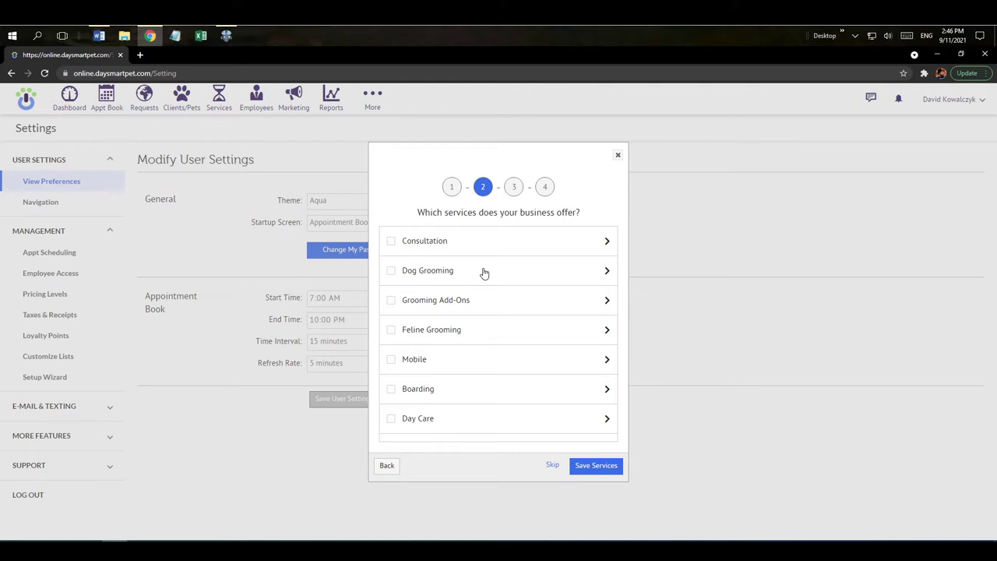
Select every Dog Grooming service, glance at Grooming Add-Ons, and save the services
click(607, 273)
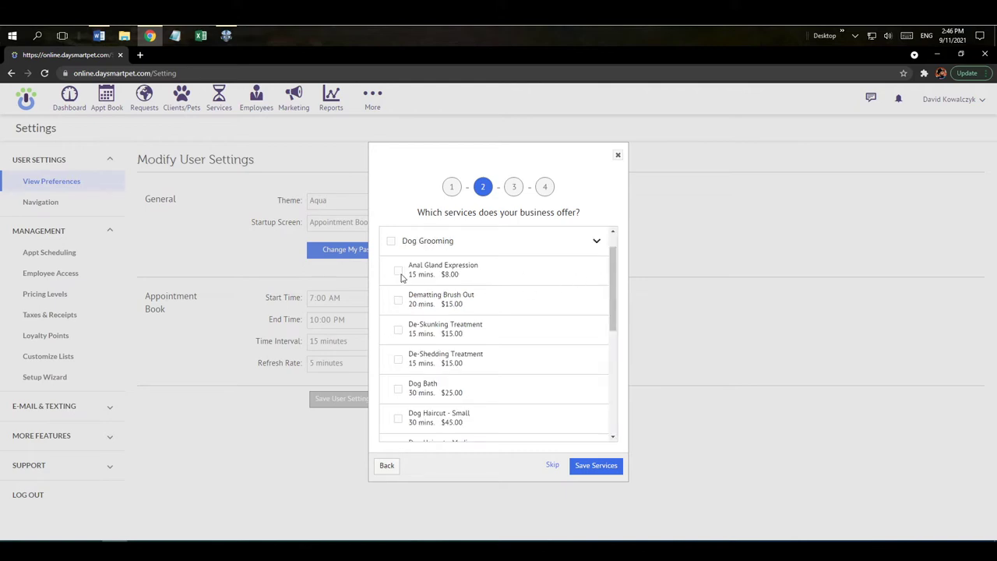
click(392, 242)
drag(614, 288, 622, 360)
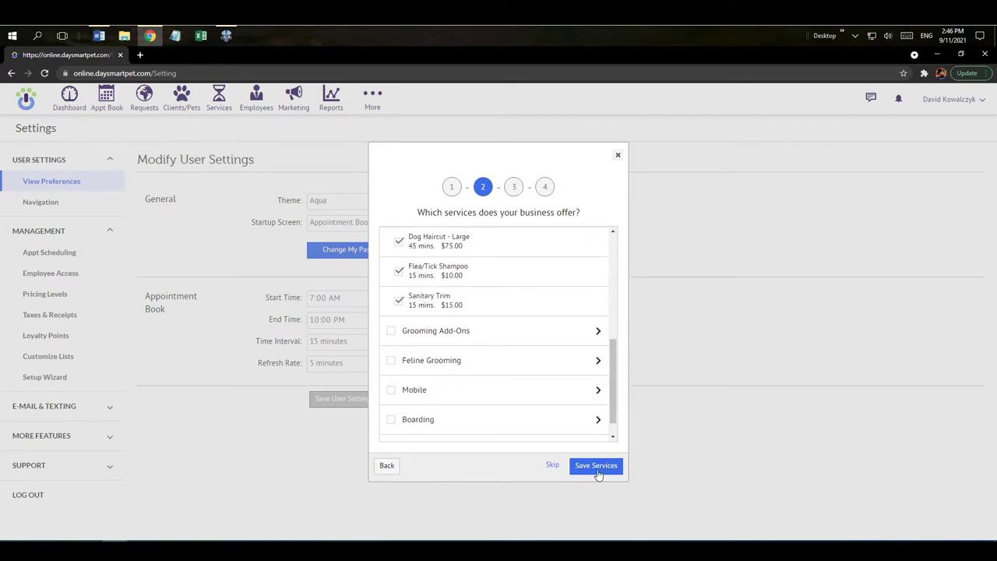
click(597, 334)
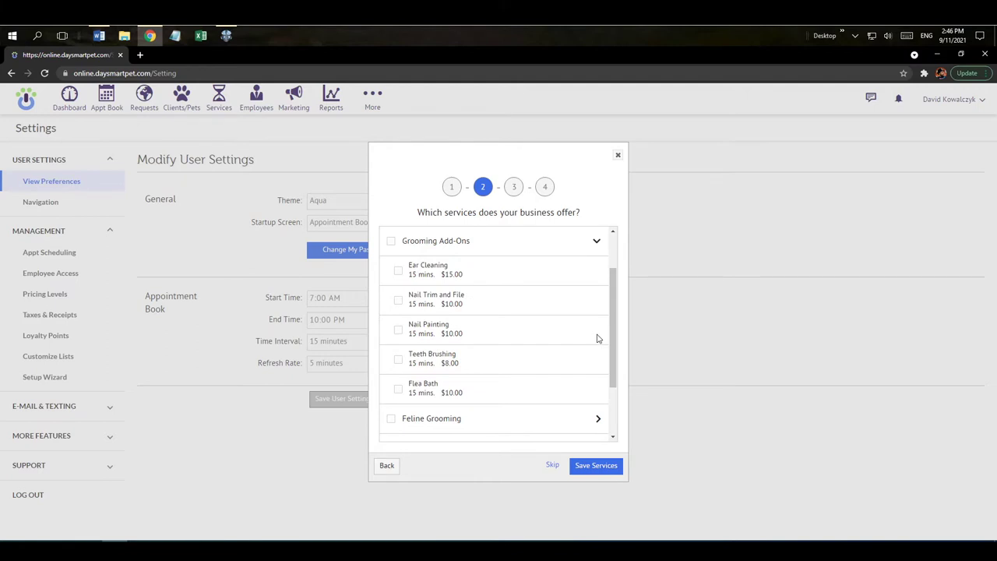
click(596, 241)
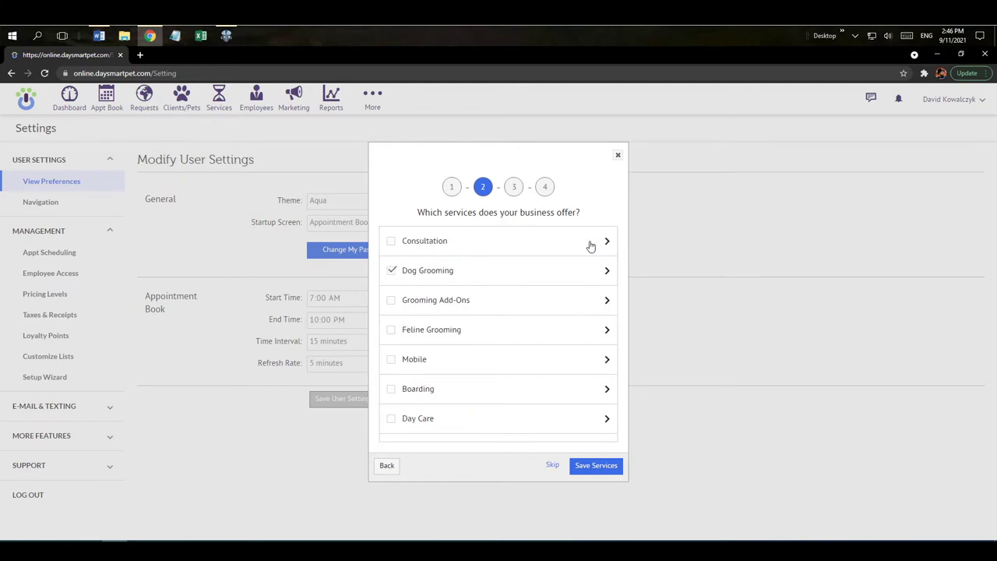
click(596, 468)
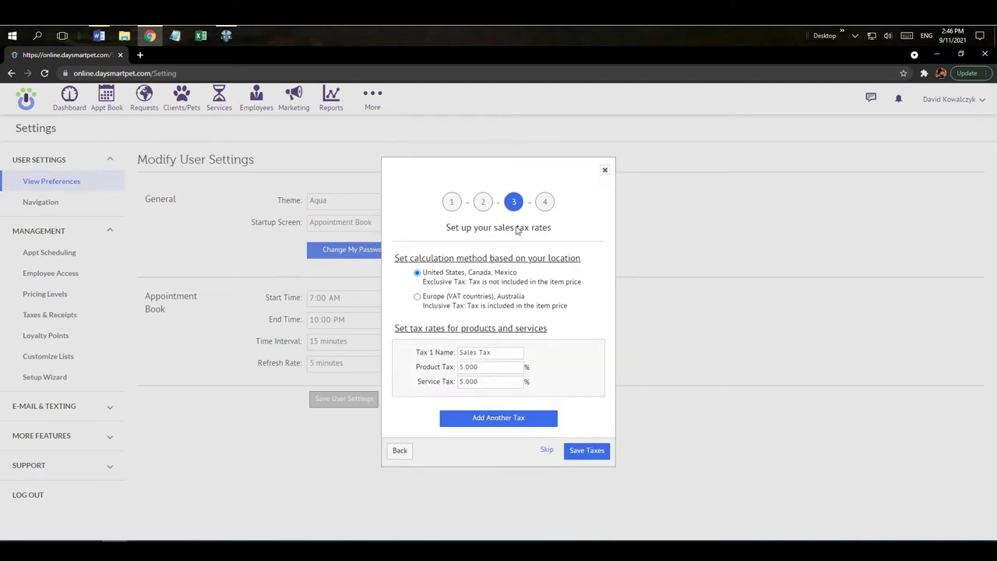
Review the Sales Tax name and its 5.000% product and service rates
click(491, 356)
click(489, 367)
click(490, 382)
Try a second compound tax, remove it, and save only the 5% Sales Tax
click(512, 425)
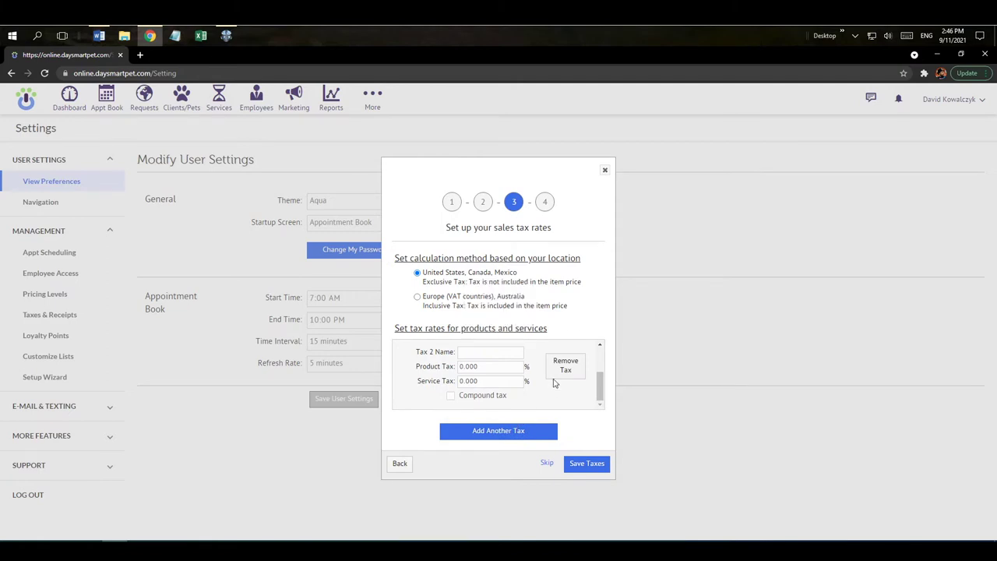
drag(600, 384, 600, 385)
click(451, 397)
click(580, 375)
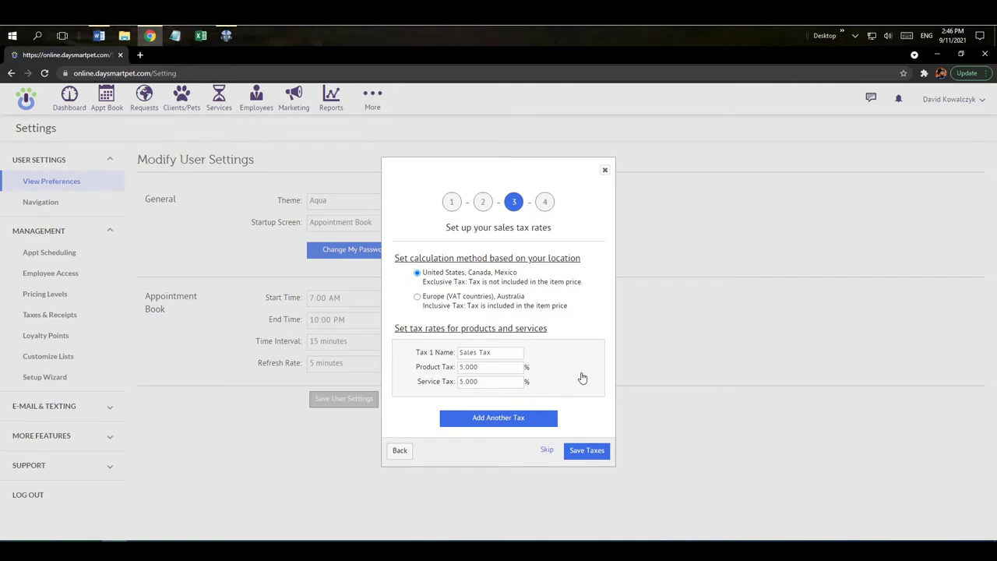
click(587, 452)
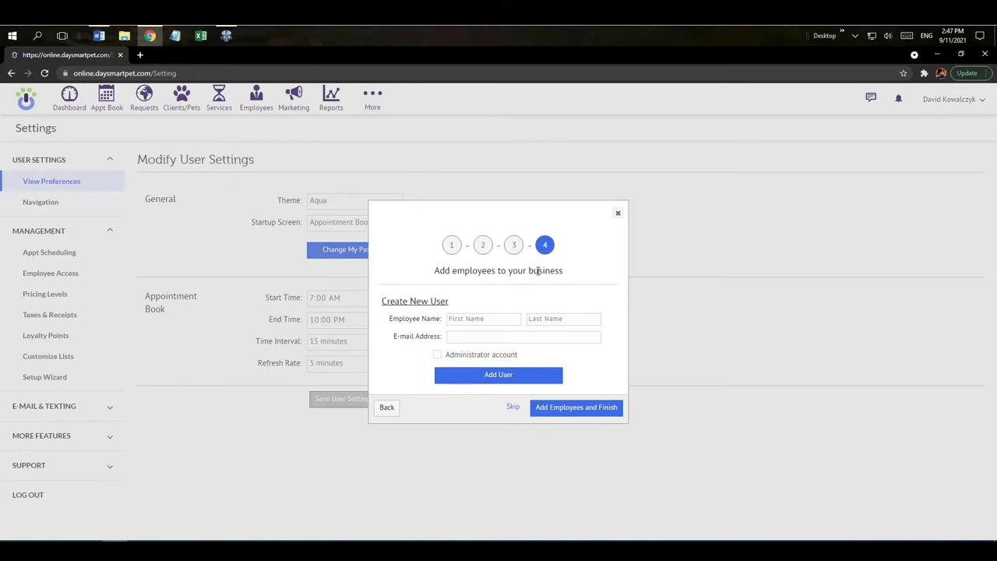
Leave the employee name and e-mail fields blank, finish, and confirm no employees to add
click(482, 320)
click(531, 321)
click(461, 338)
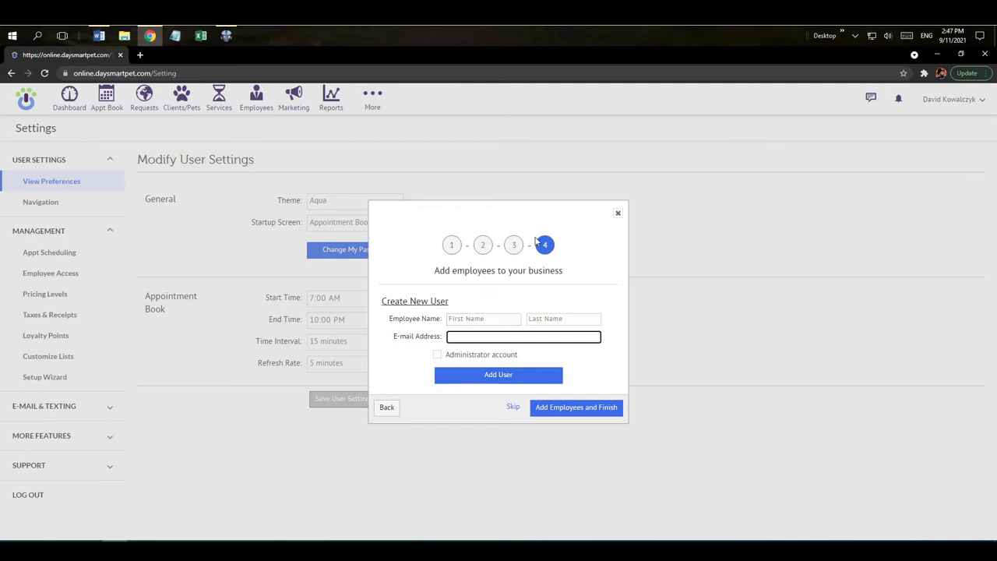
click(554, 410)
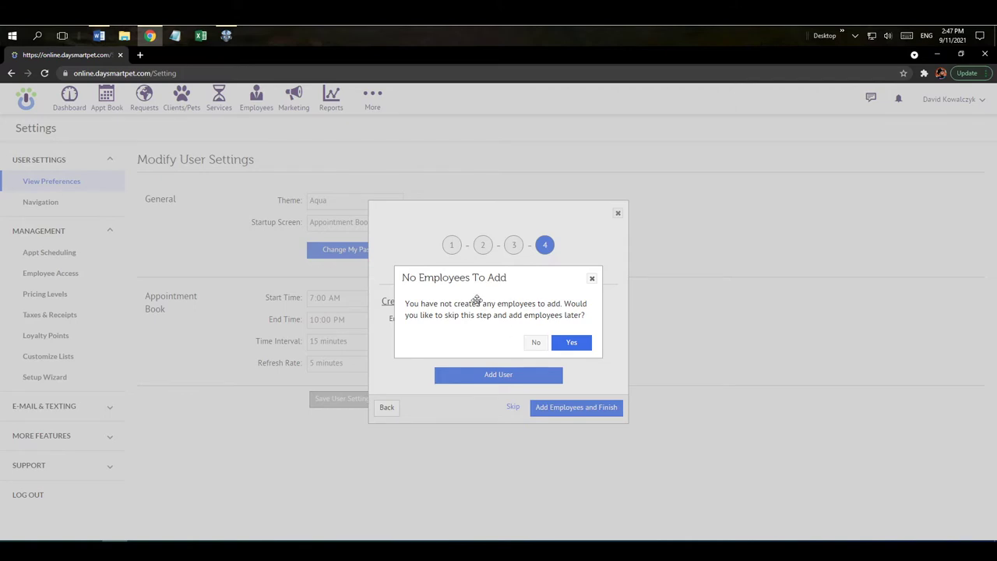
click(564, 347)
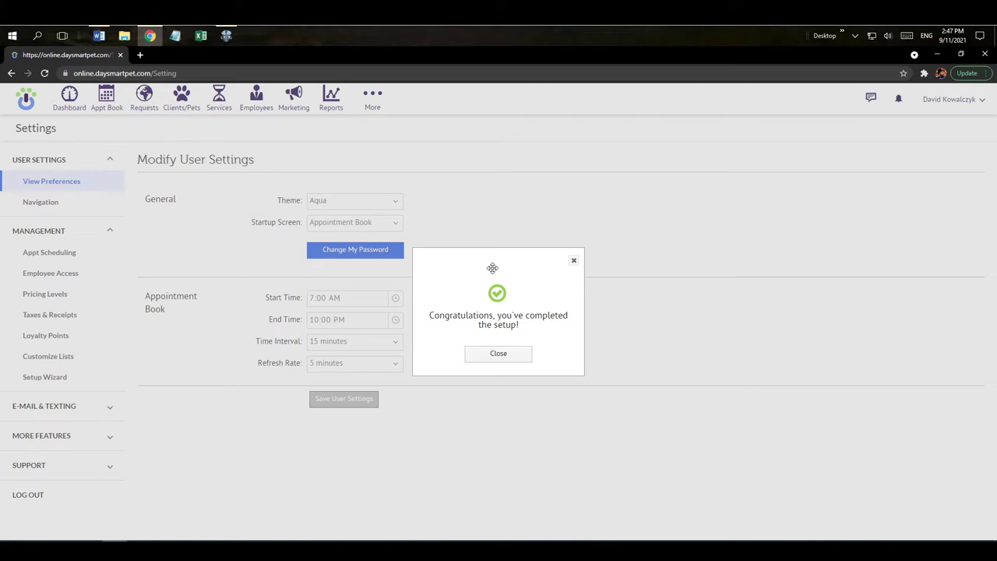
Close the Congratulations dialog and go to the Services list
click(510, 359)
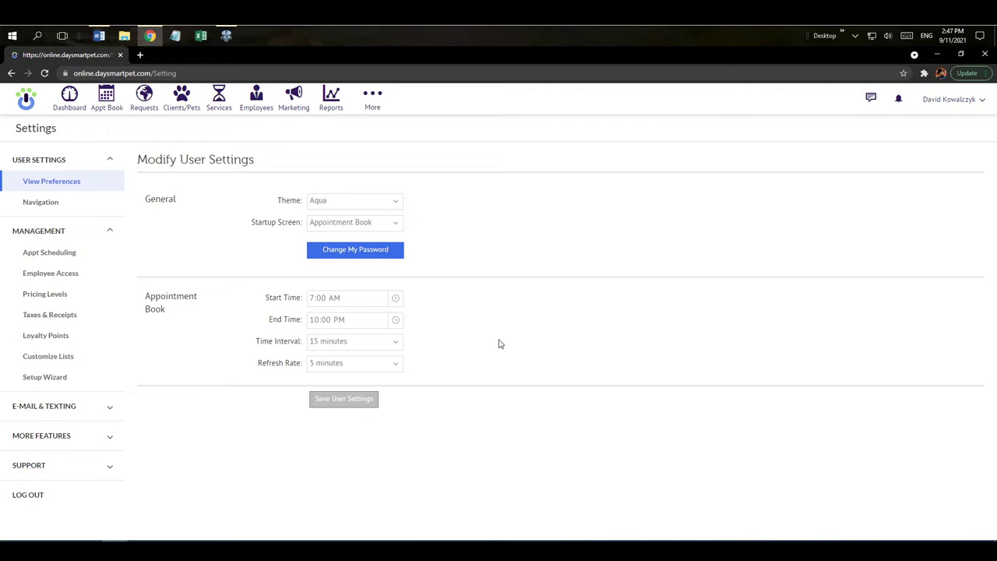
click(219, 107)
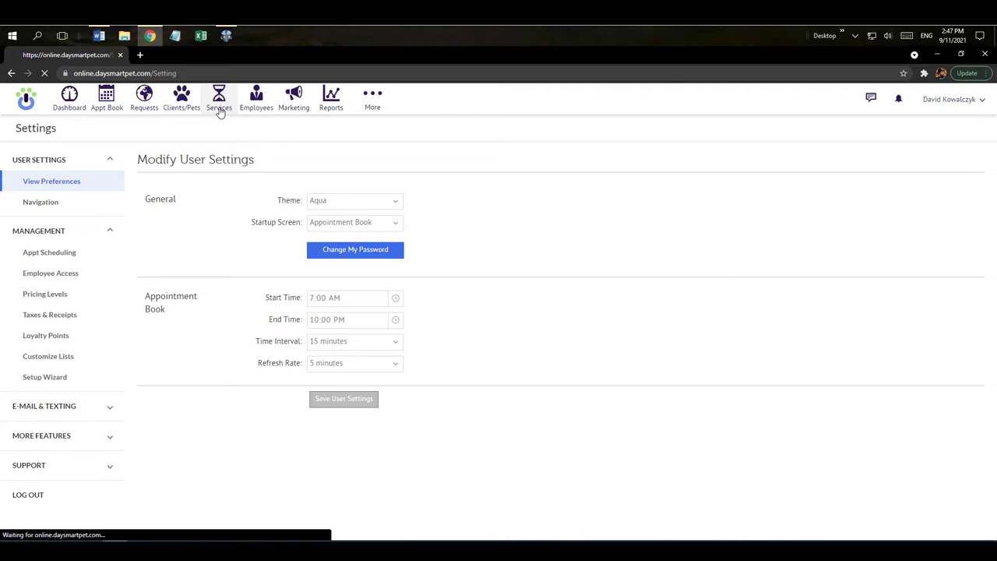
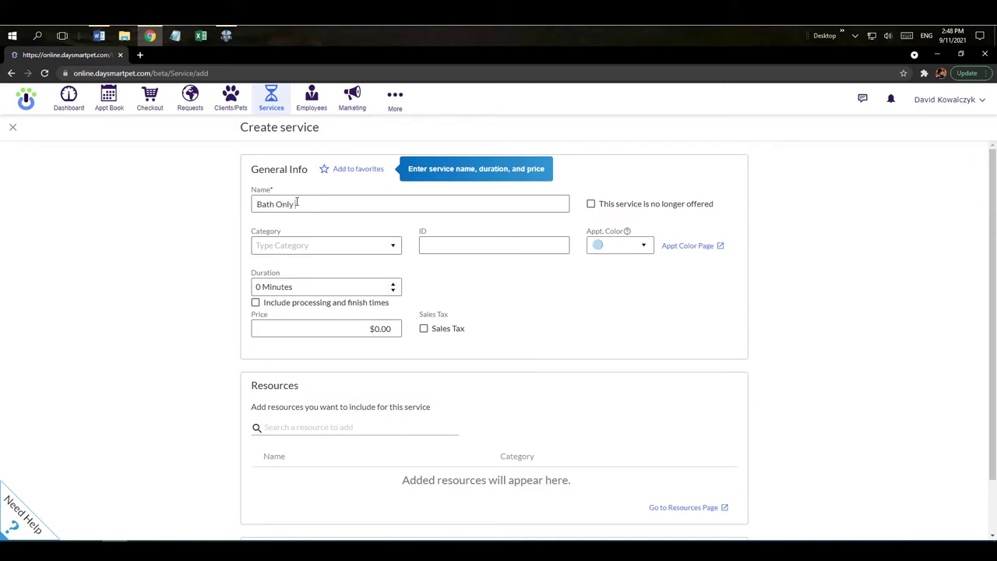
File the new Bath Only service under Dog Grooming with ID BO
click(388, 247)
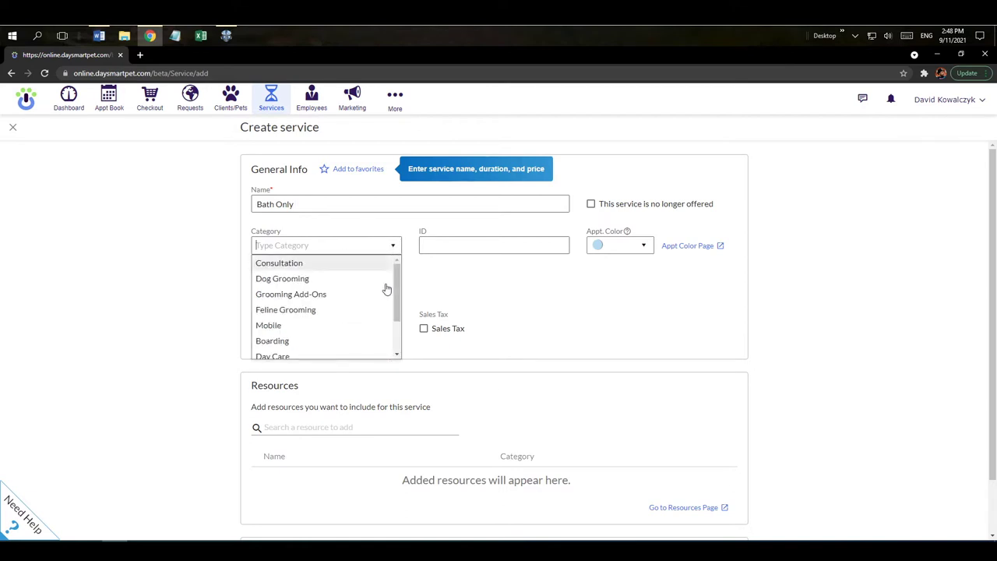
drag(396, 285, 396, 292)
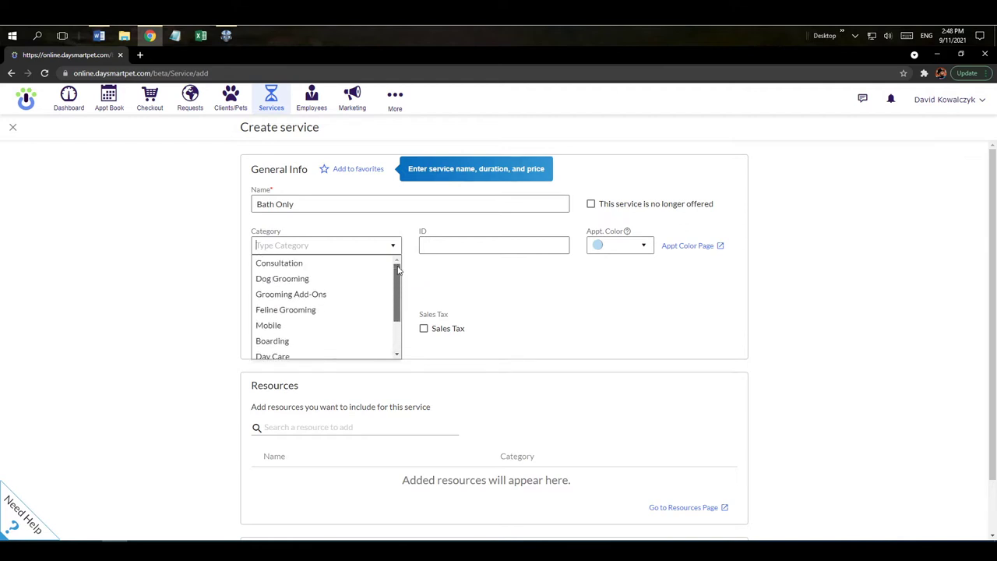
click(305, 280)
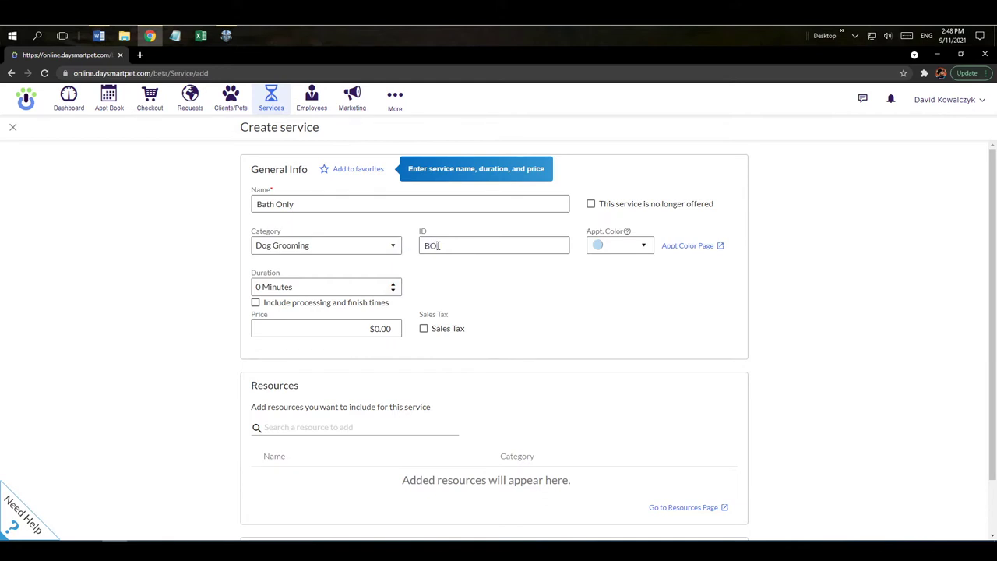
drag(438, 246, 417, 246)
text(00)
key(BackSpace)
key(BackSpace)
key(BackSpace)
double_click(427, 245)
key(BackSpace)
text(BO)
Give it a purple colour, 30-minute duration and $50.00 price without sales tax, and save
click(644, 247)
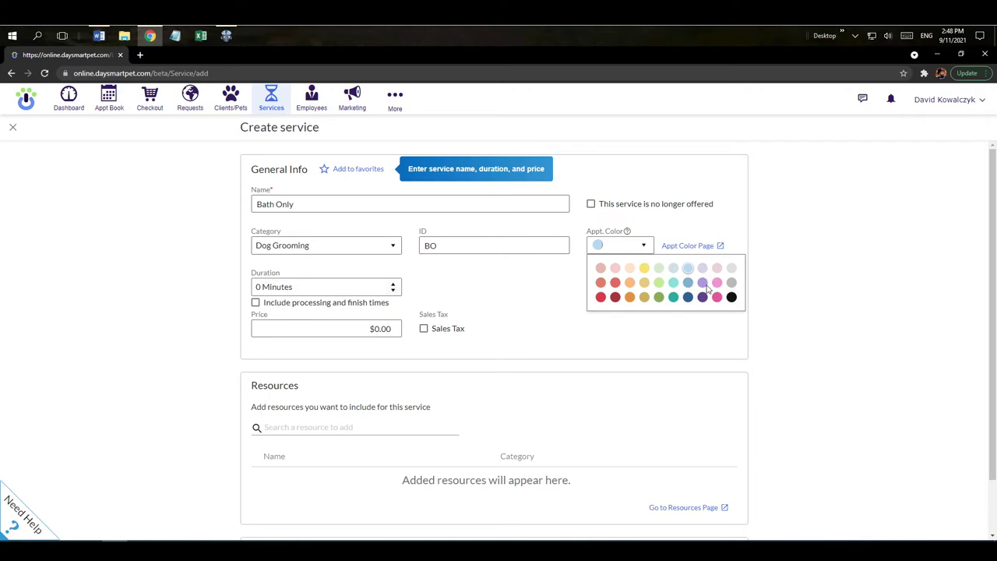
click(702, 283)
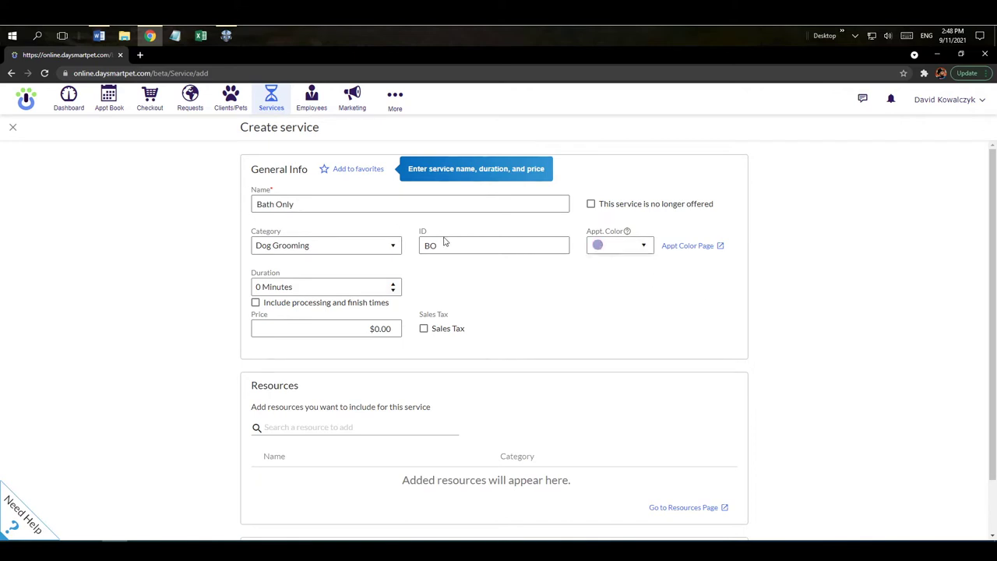
click(302, 285)
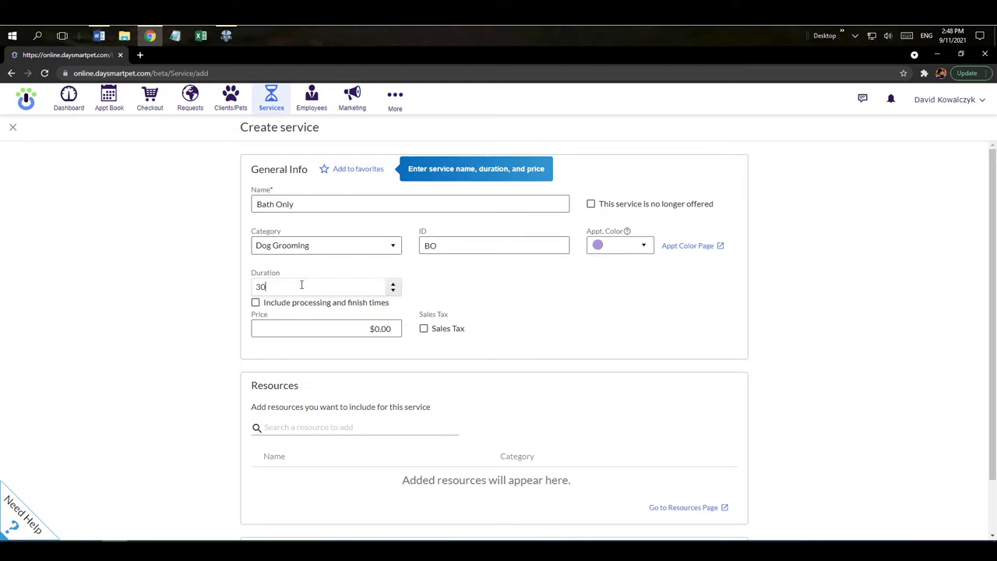
click(381, 329)
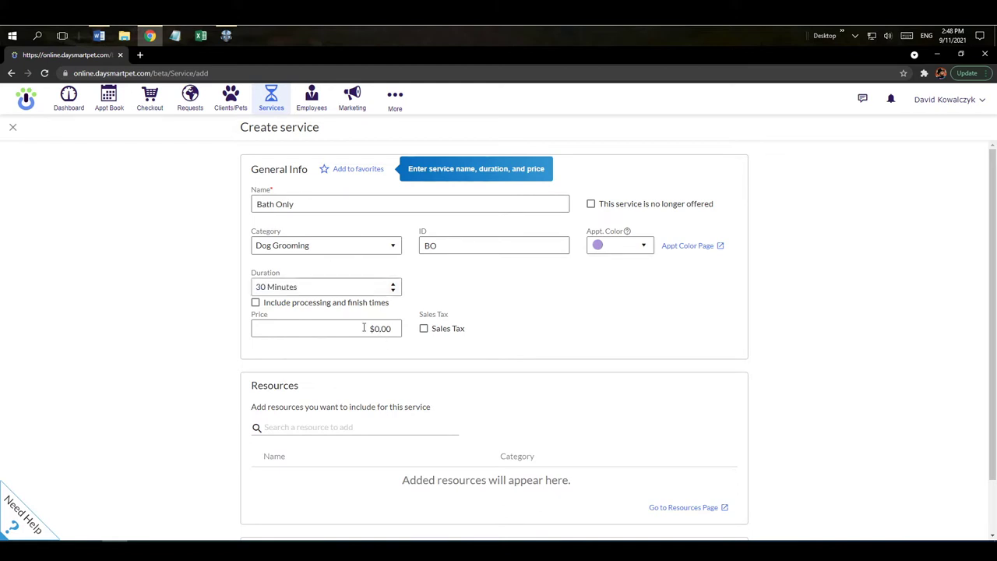
drag(363, 328, 406, 335)
text(50)
click(424, 329)
click(424, 328)
scroll(853, 280, down, 1)
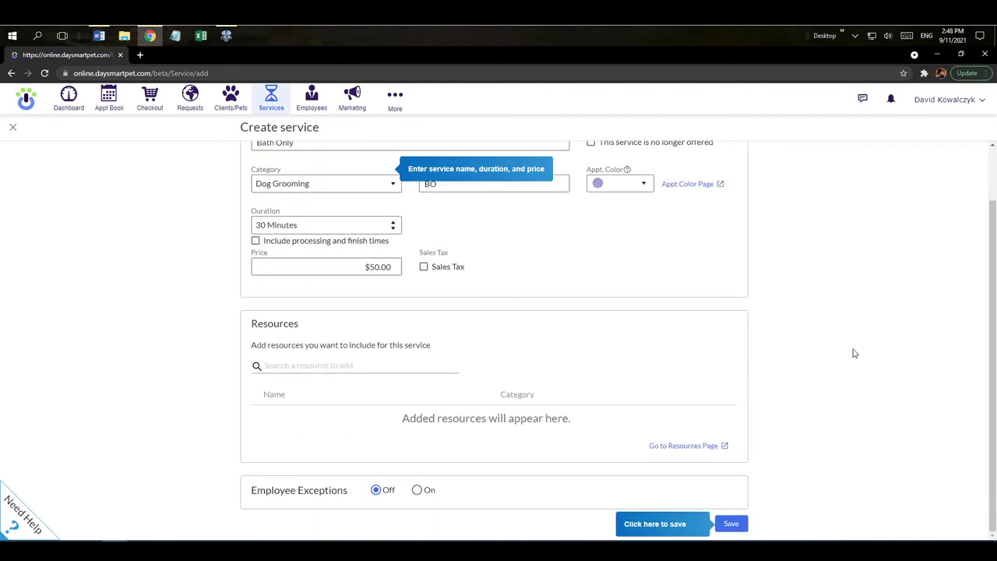
click(732, 526)
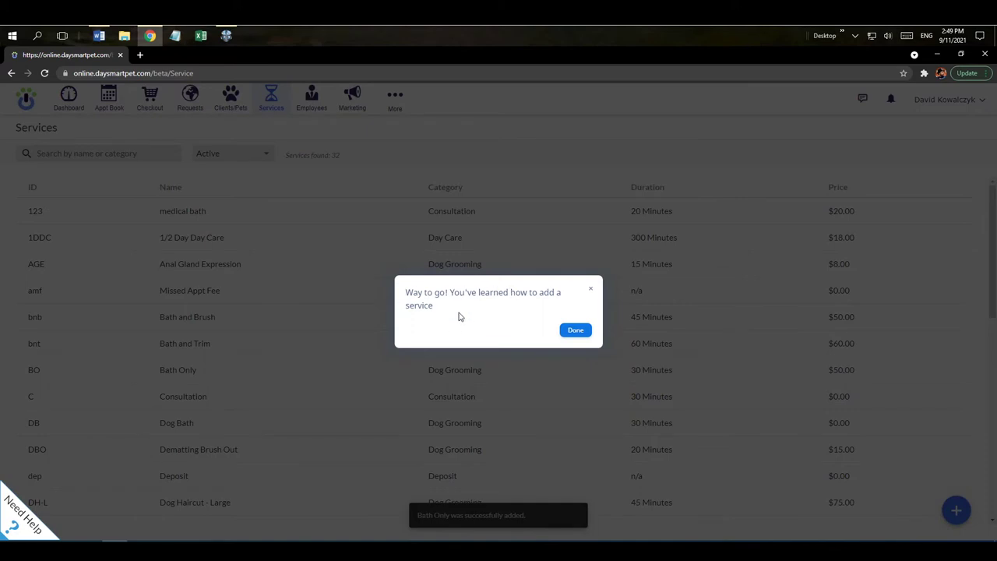
Dismiss the congratulations message, re-save the medical bath service unchanged, and close its form
click(574, 334)
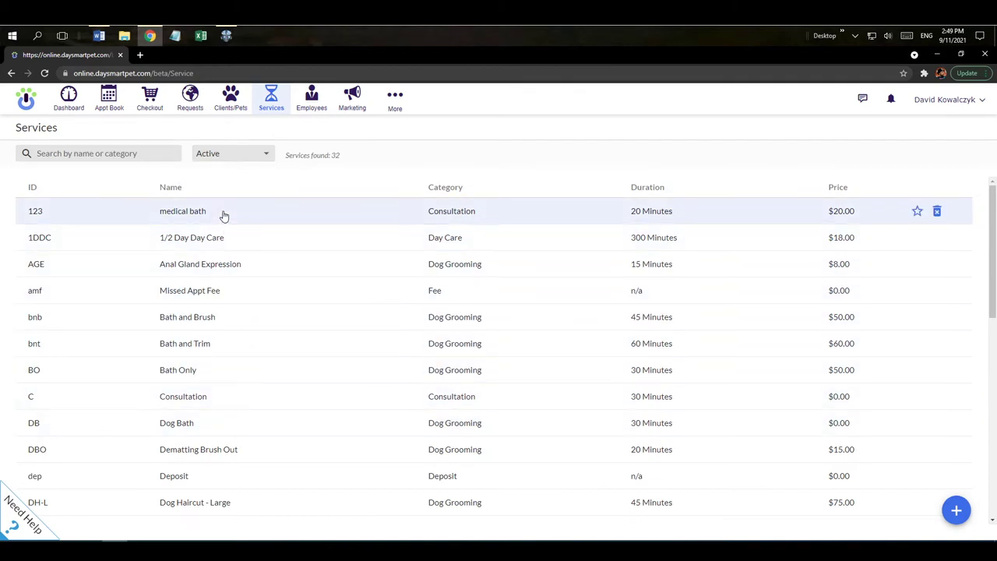
click(224, 216)
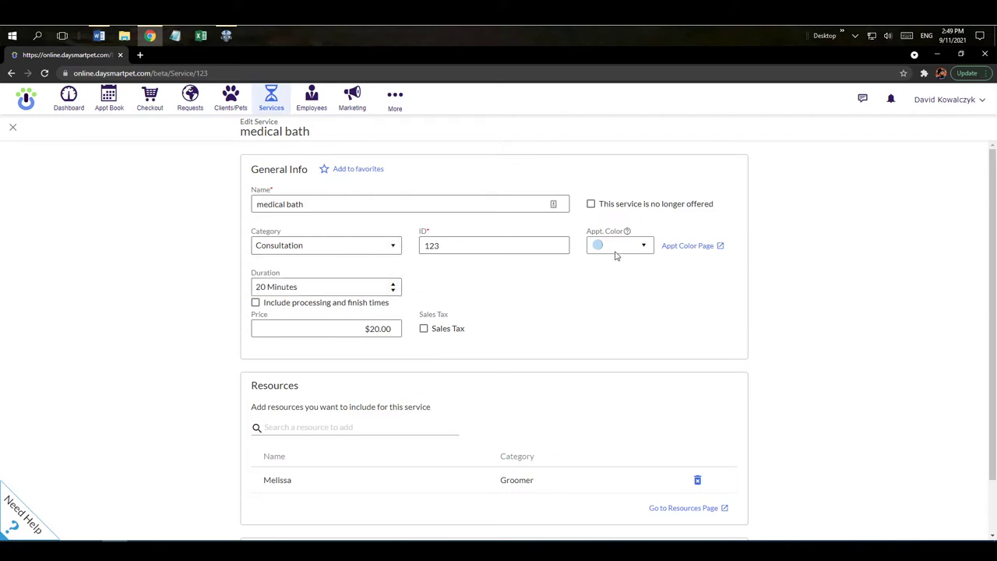
scroll(944, 241, down, 1)
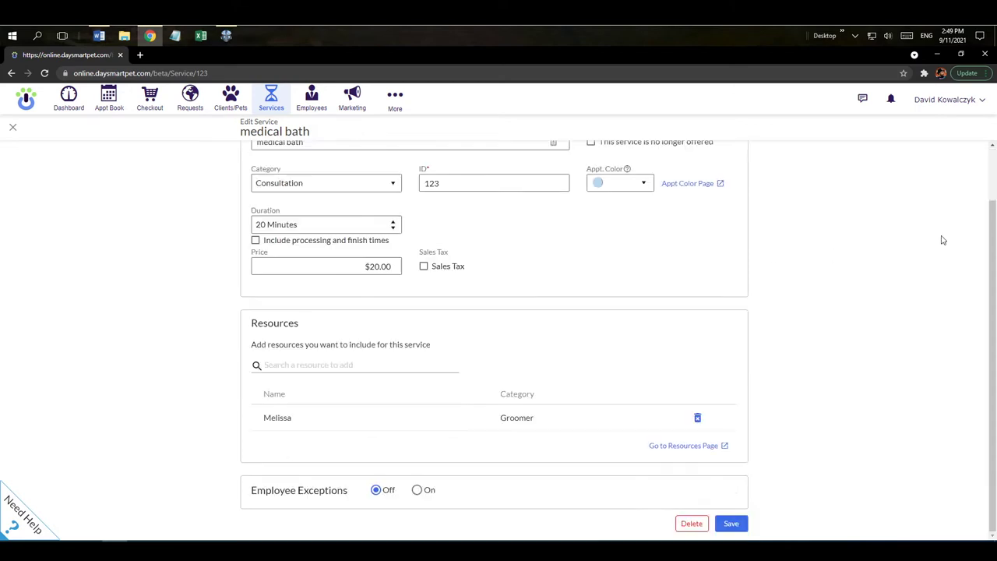
click(738, 529)
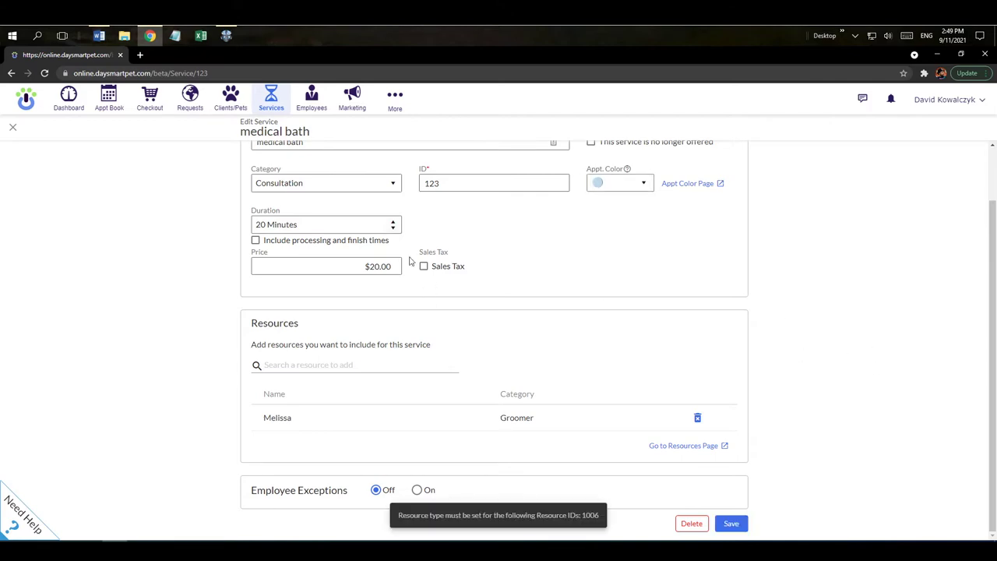
scroll(74, 209, up, 1)
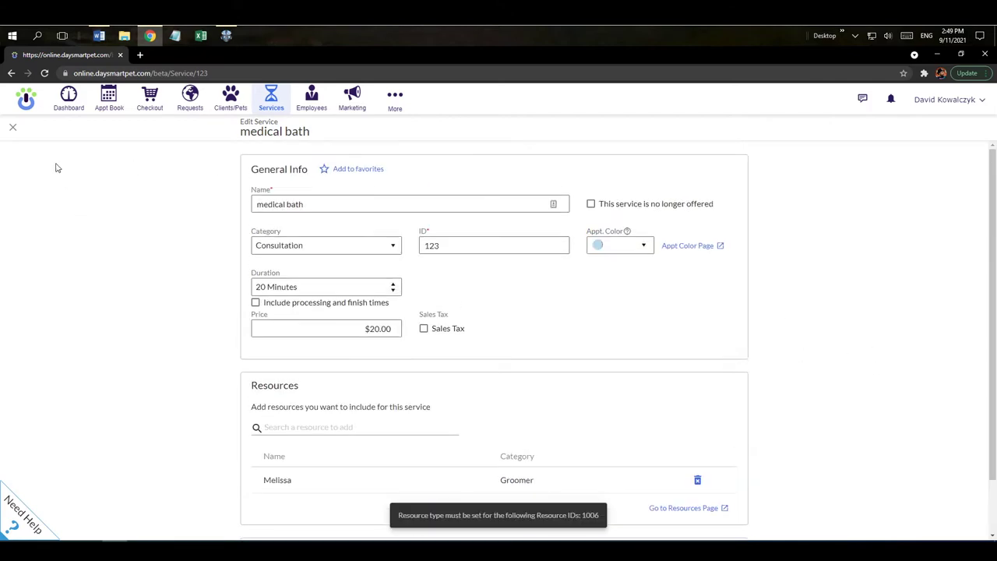
click(13, 129)
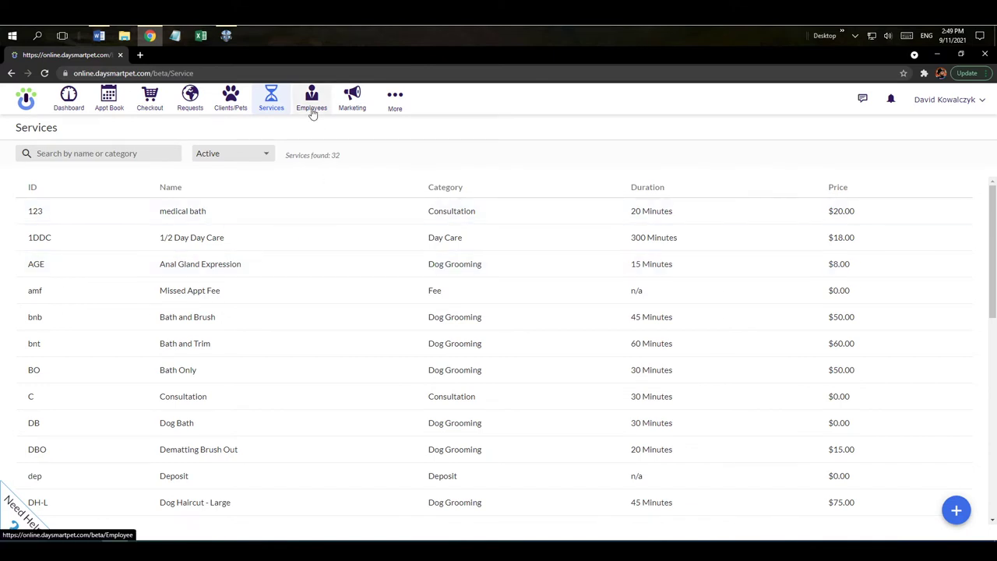
Go to Employees, start a blank Add Employee form, and discard it unsaved
click(312, 101)
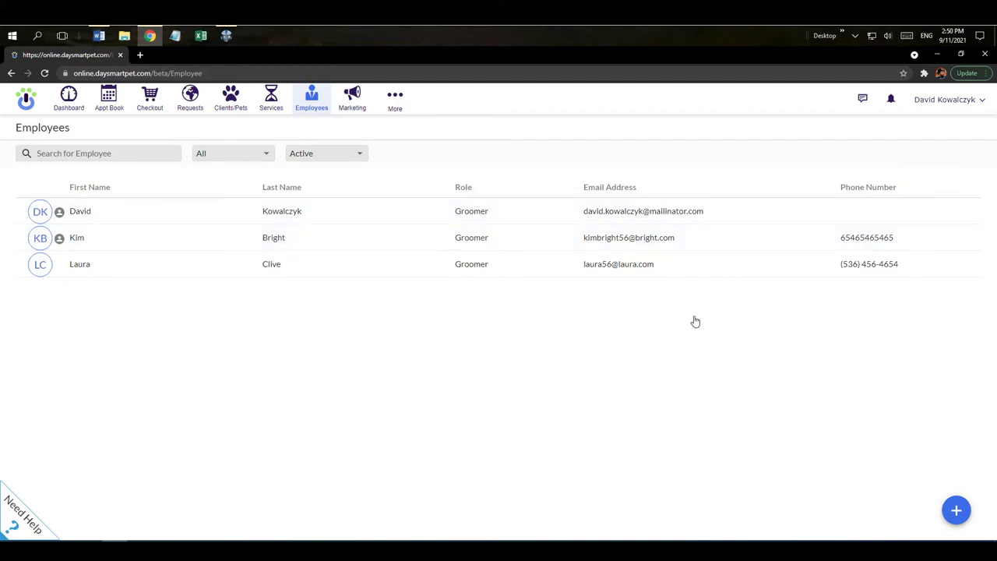
click(954, 511)
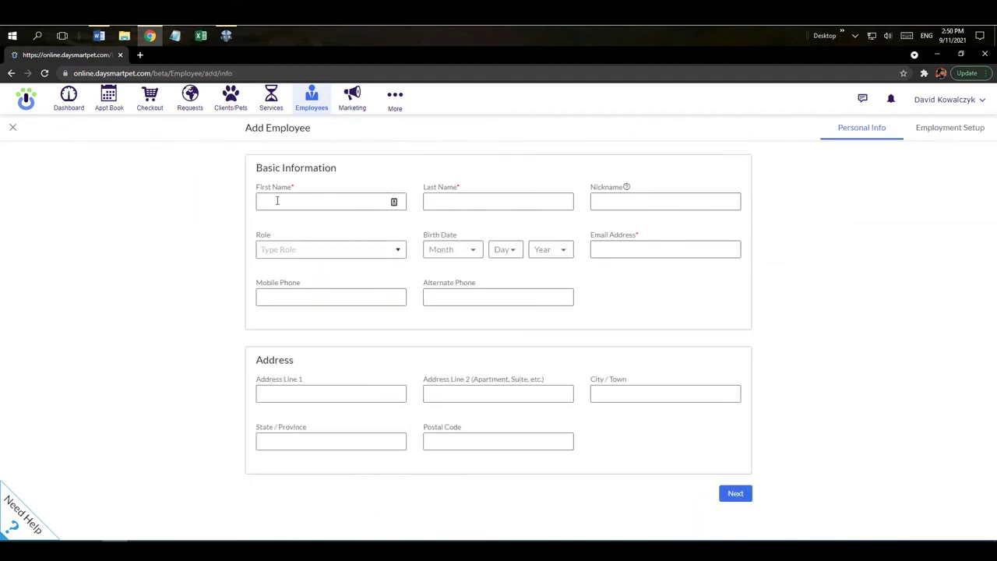
click(438, 201)
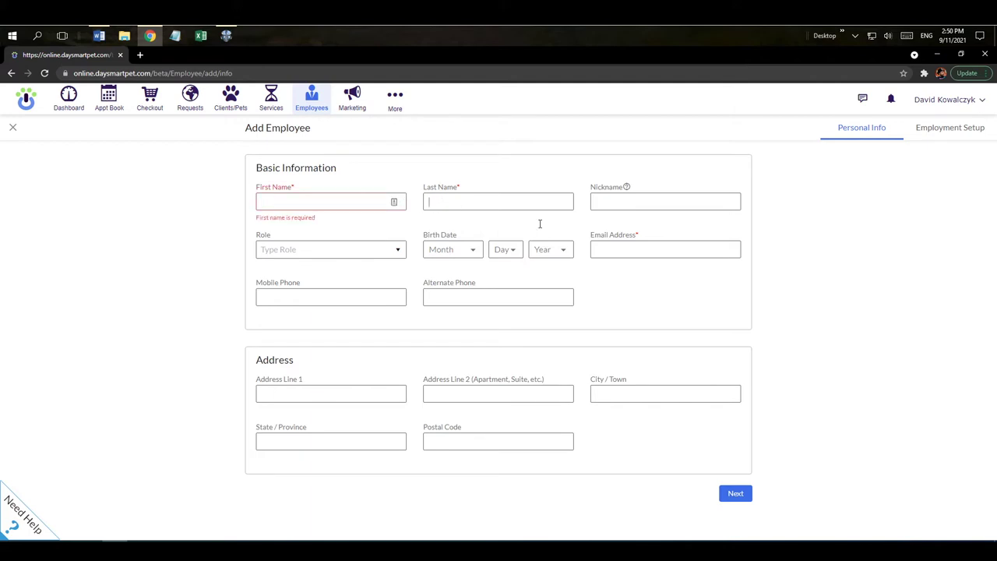
click(633, 251)
click(12, 127)
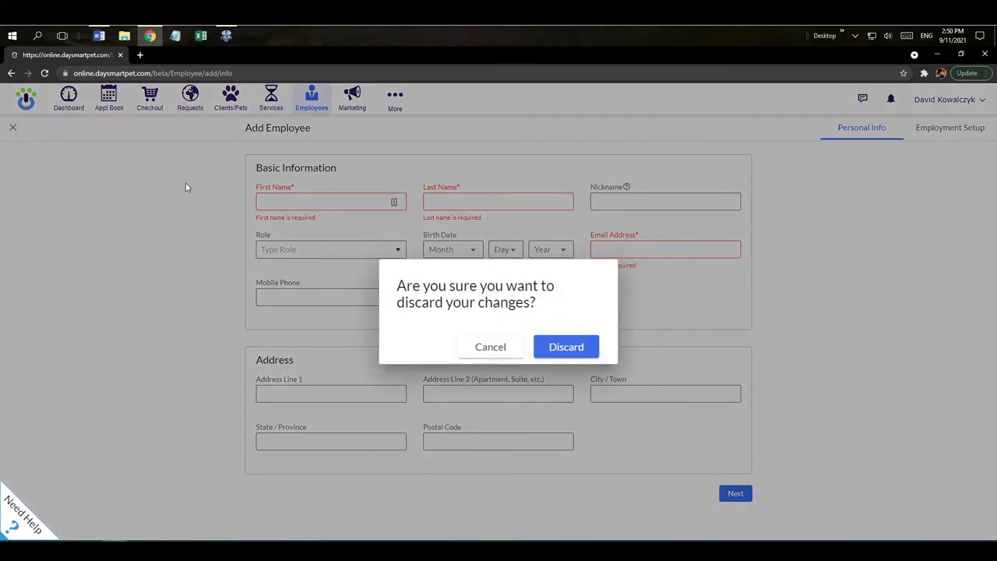
click(564, 351)
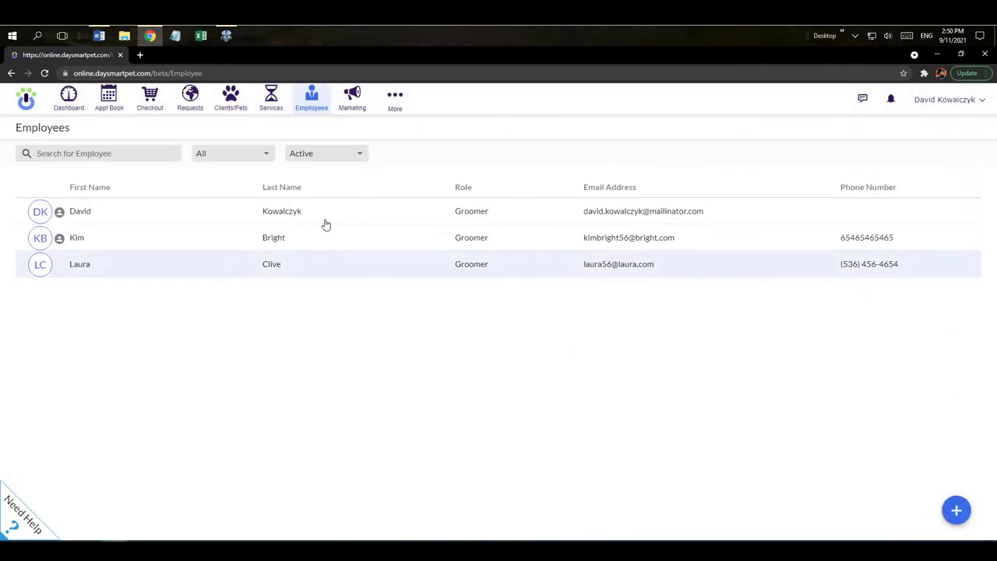
Open the second employee's Employment Setup, keeping admin rights and text and e-mail notifications on
click(247, 242)
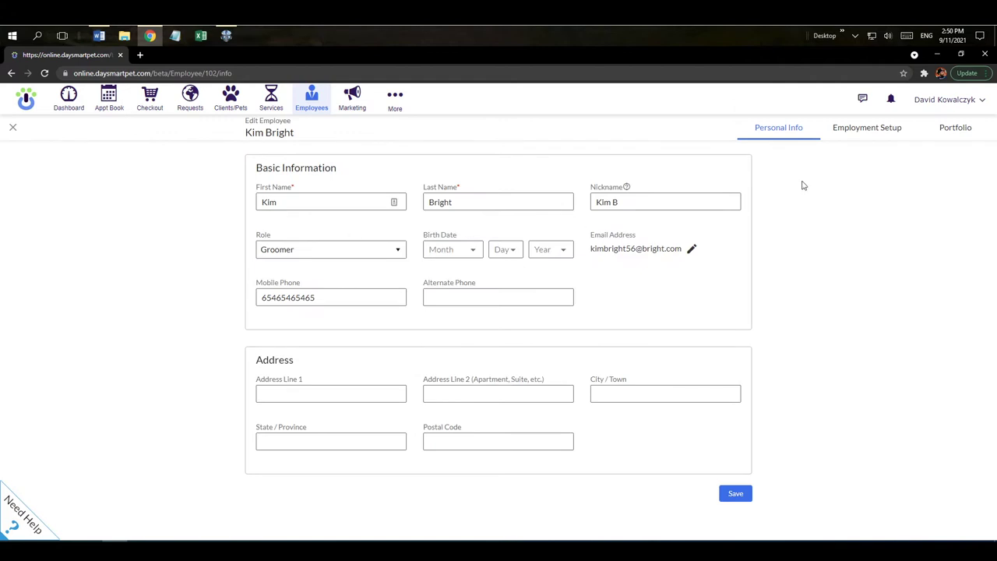
click(878, 132)
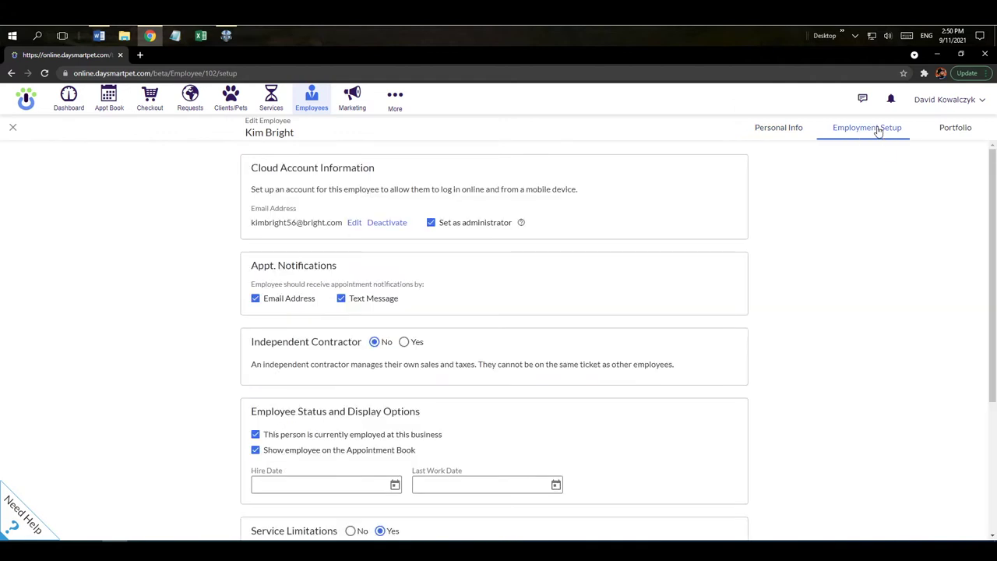
click(431, 224)
click(431, 224)
click(340, 299)
click(255, 299)
click(255, 300)
click(342, 302)
Keep independent contractor at No and the employee shown on the Appointment Book and employed
scroll(360, 288, down, 2)
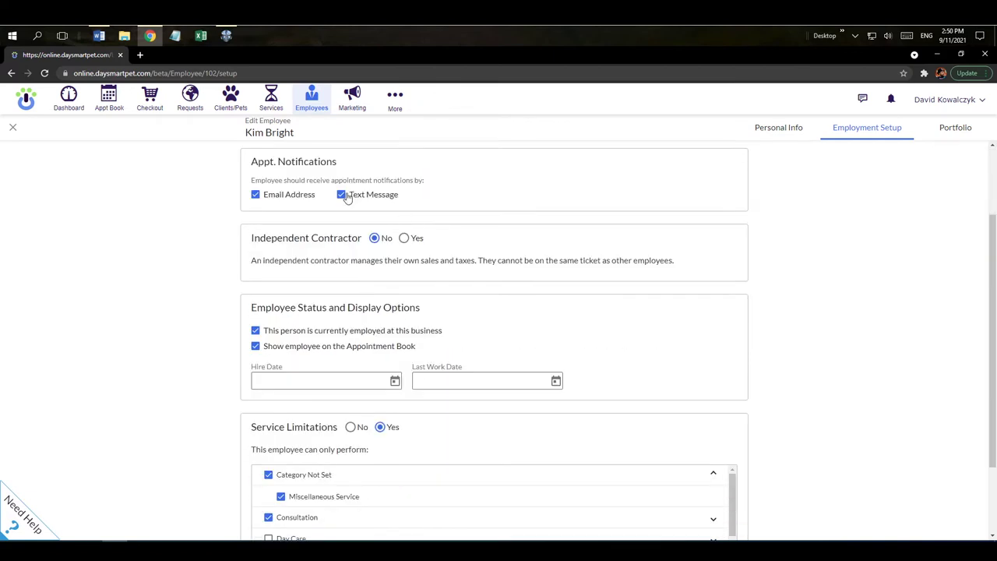
click(403, 239)
click(375, 239)
click(256, 346)
click(256, 346)
click(256, 331)
click(256, 330)
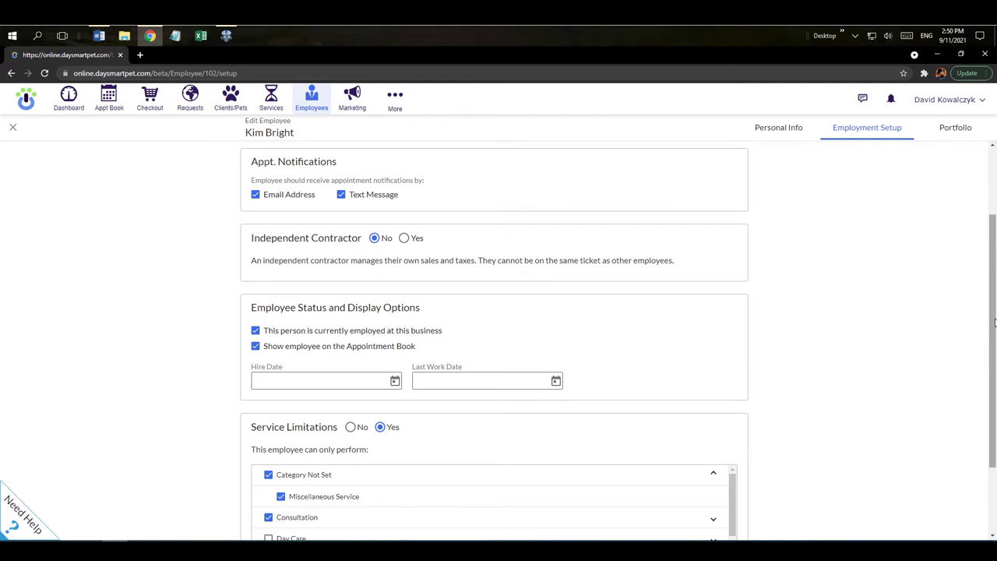
scroll(995, 322, down, 2)
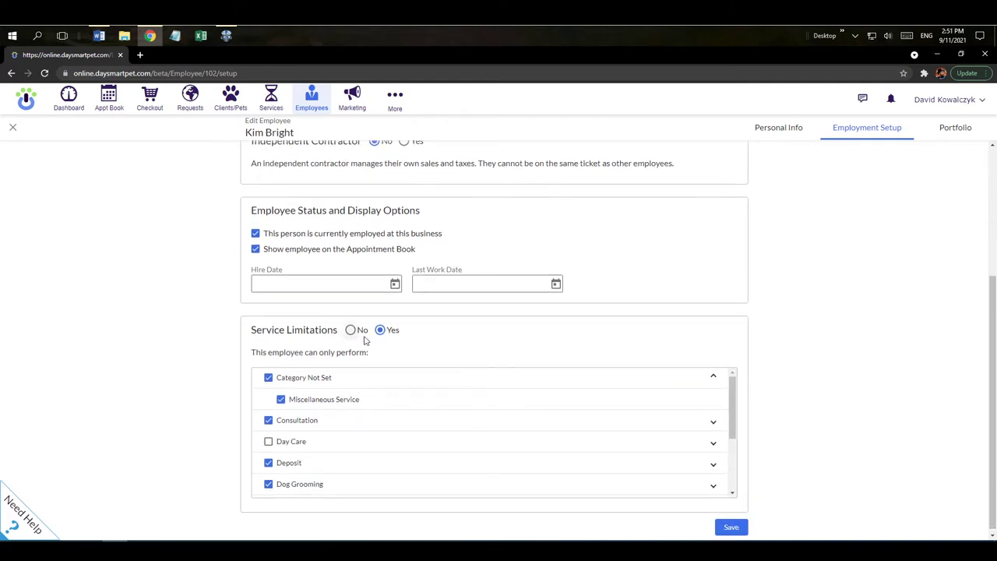
Untick Feline Grooming, set Service Limitations to No, and save the employee
click(350, 330)
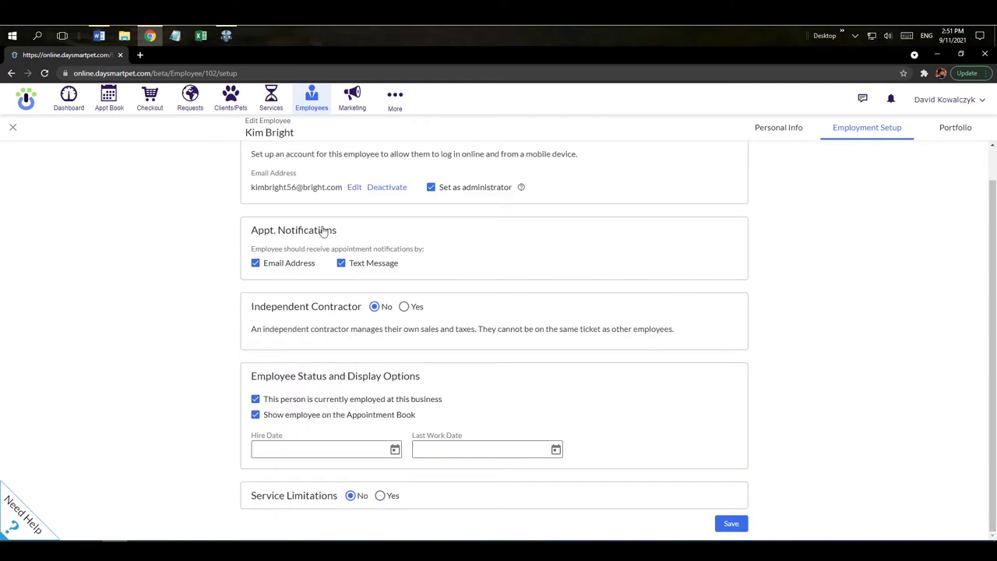
triple_click(300, 138)
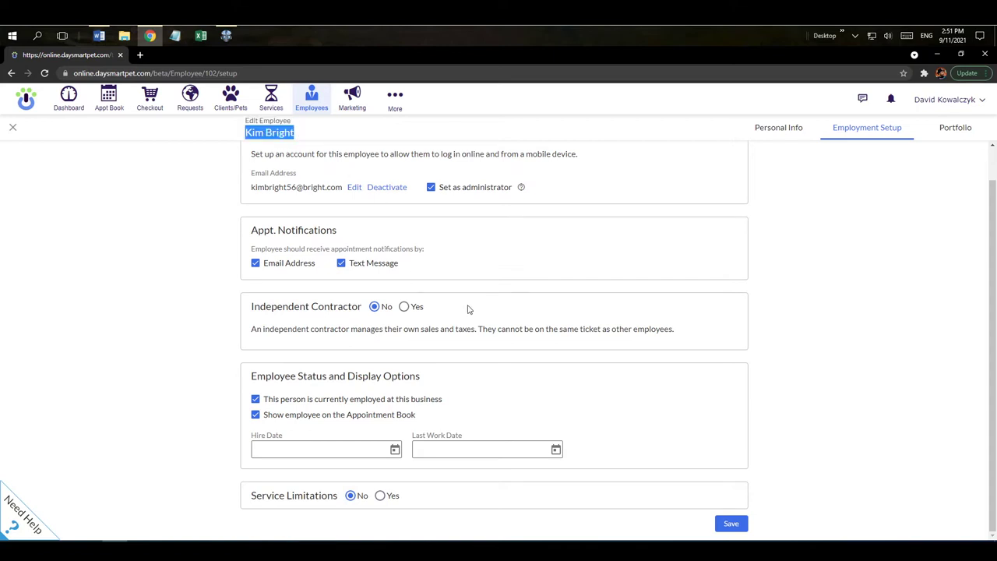
click(381, 497)
scroll(767, 372, down, 2)
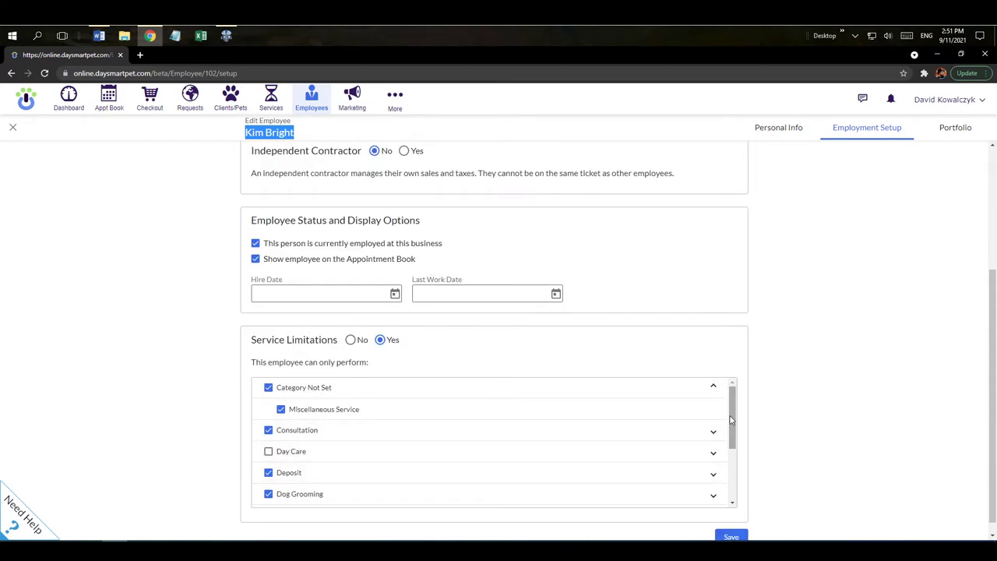
drag(731, 420, 739, 473)
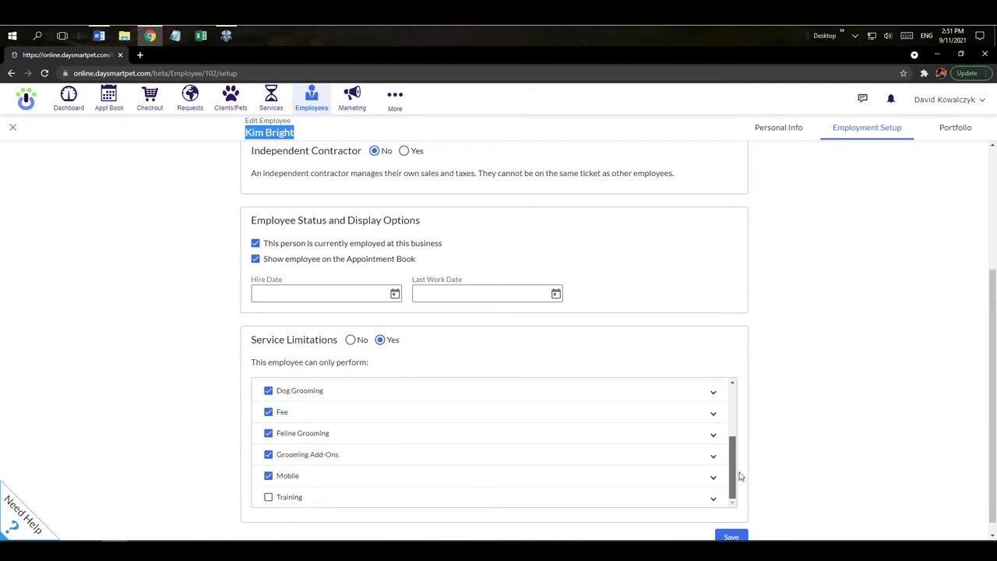
click(713, 436)
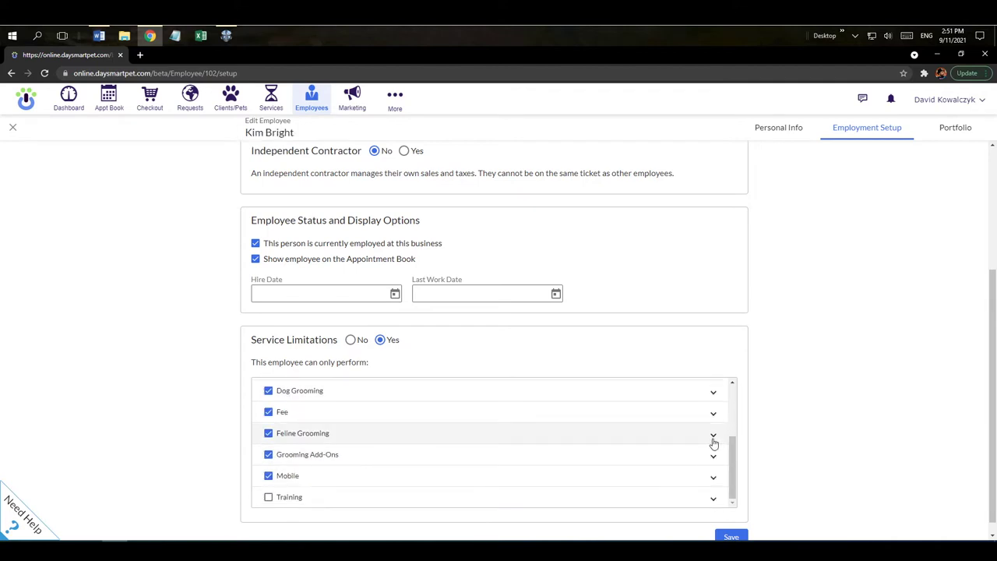
click(269, 436)
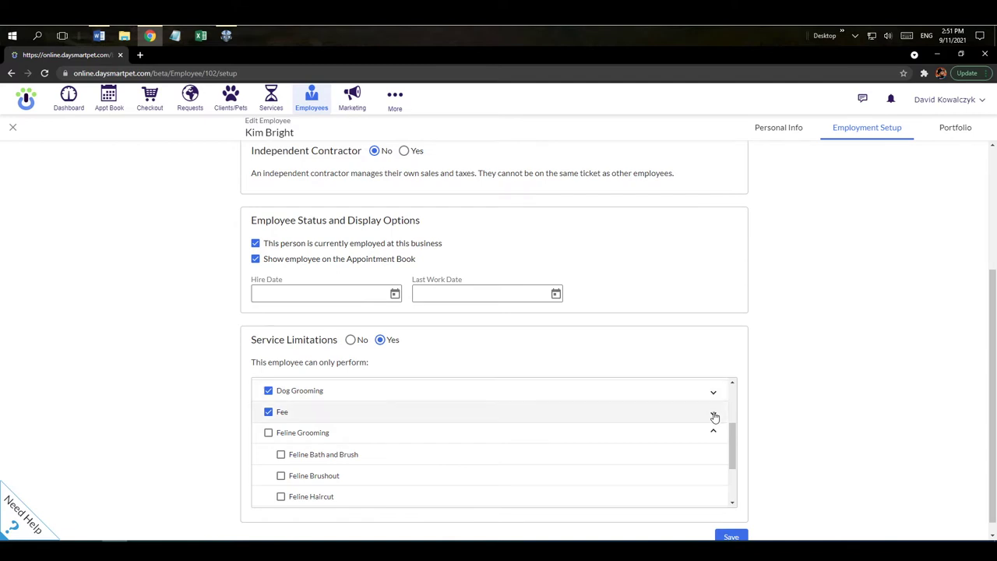
click(350, 340)
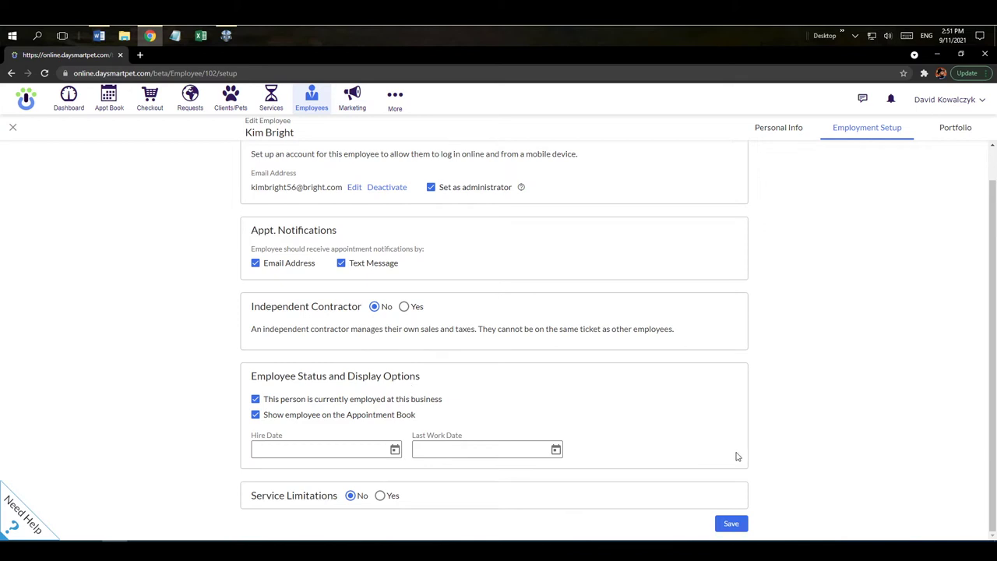
click(732, 526)
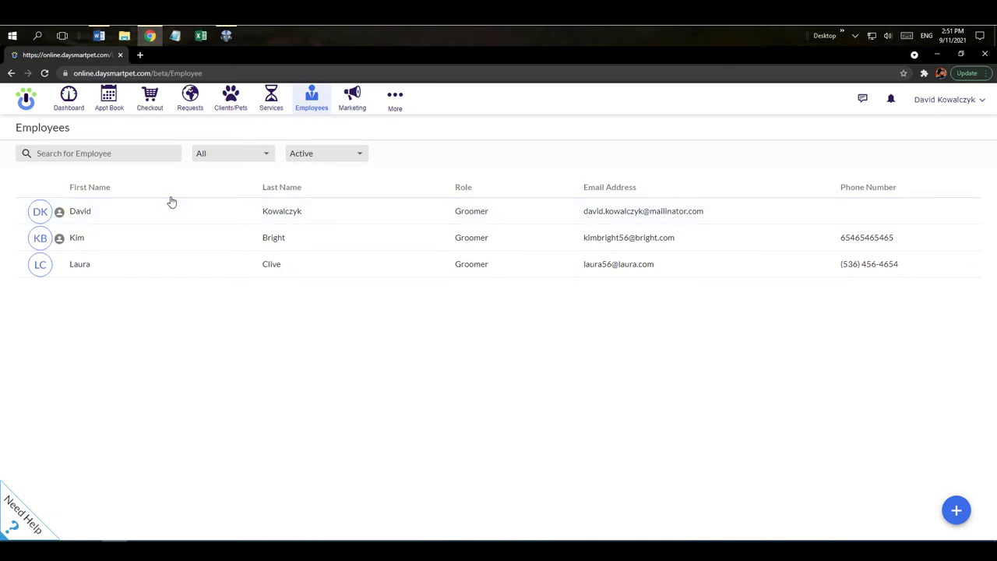
Open the Schedule page from the More menu, showing Sep 5–11, 2021
click(395, 109)
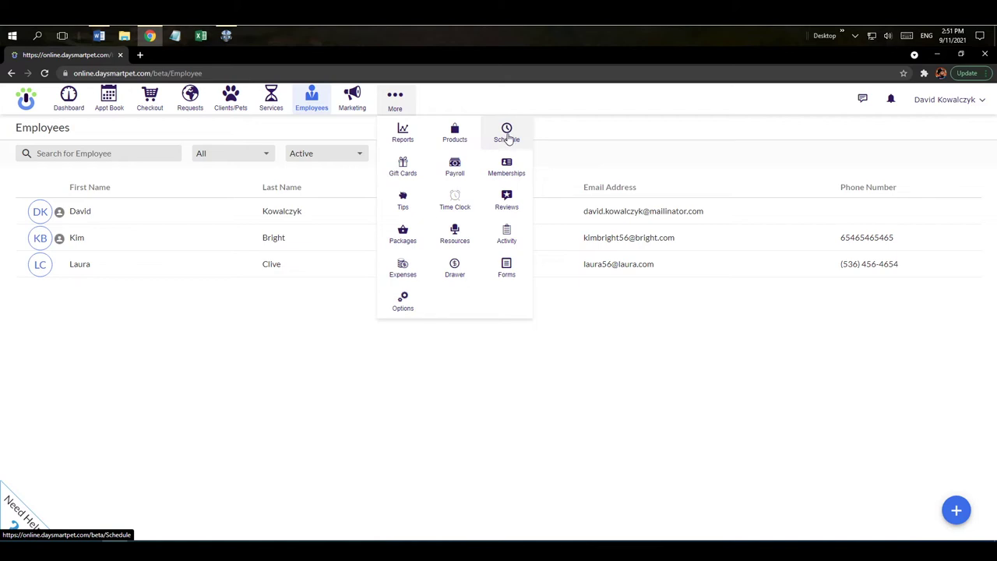
click(508, 135)
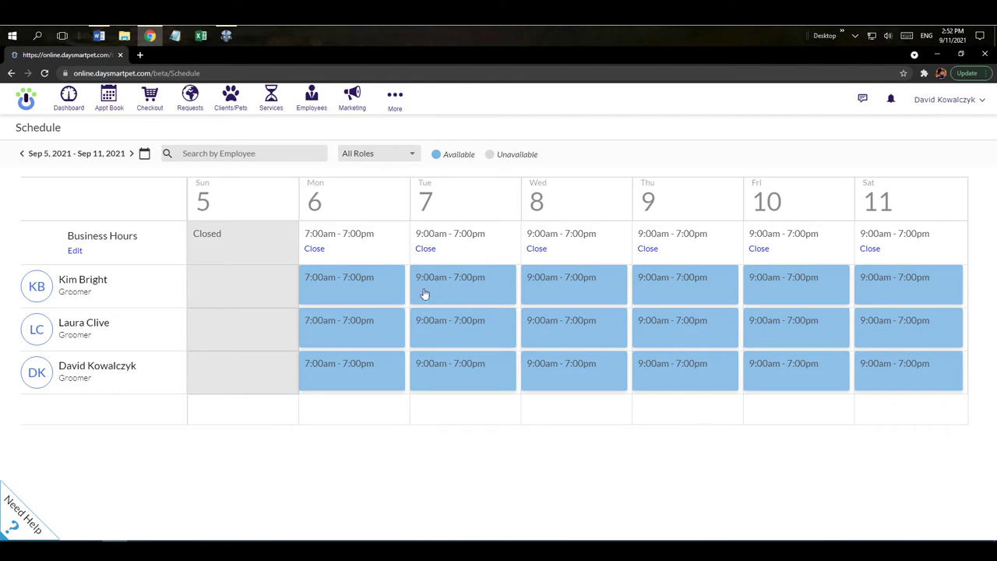
Make the groomer's Monday an Off Day repeating Mondays and Wednesdays until December 31, 2022
click(380, 289)
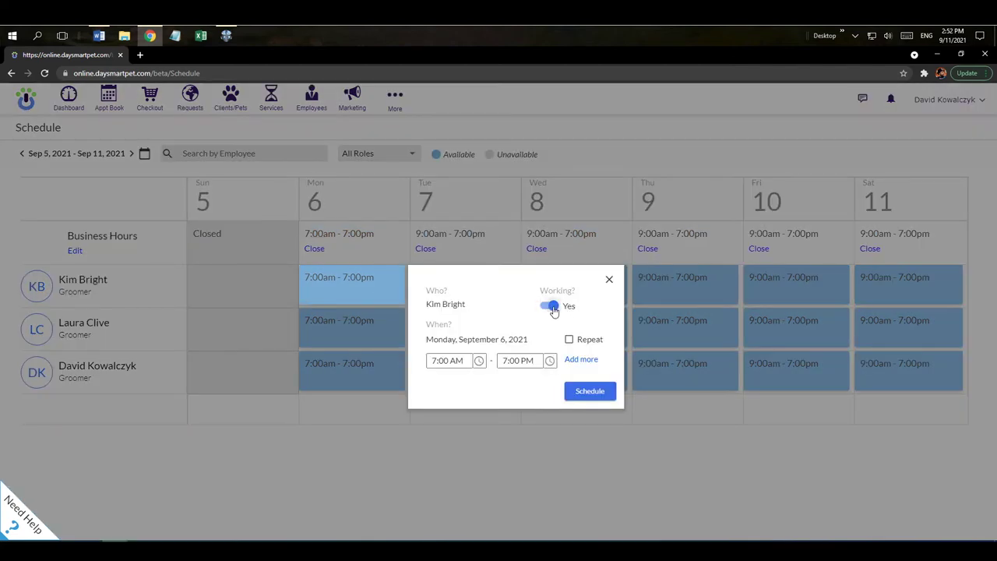
click(552, 307)
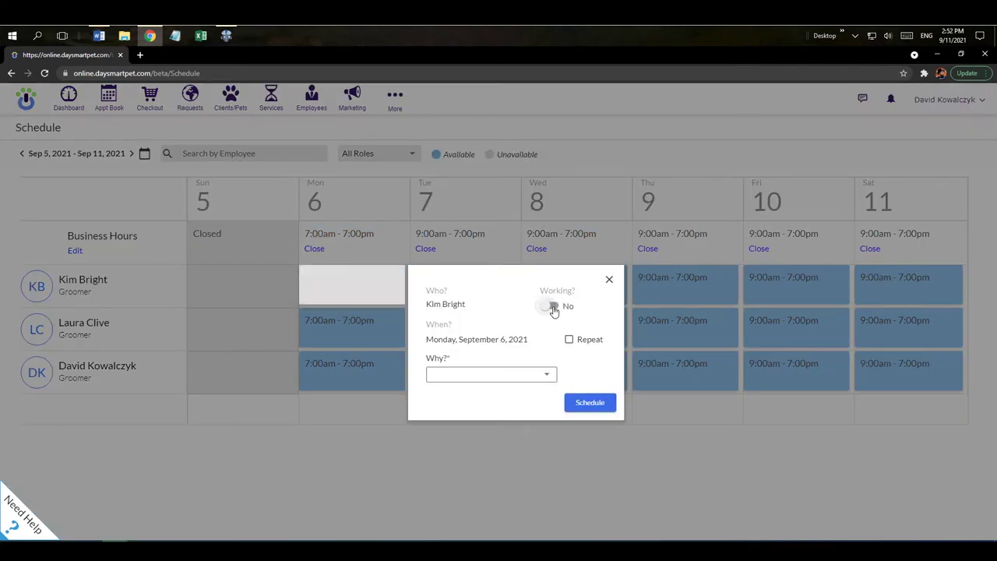
click(545, 375)
click(456, 377)
click(569, 341)
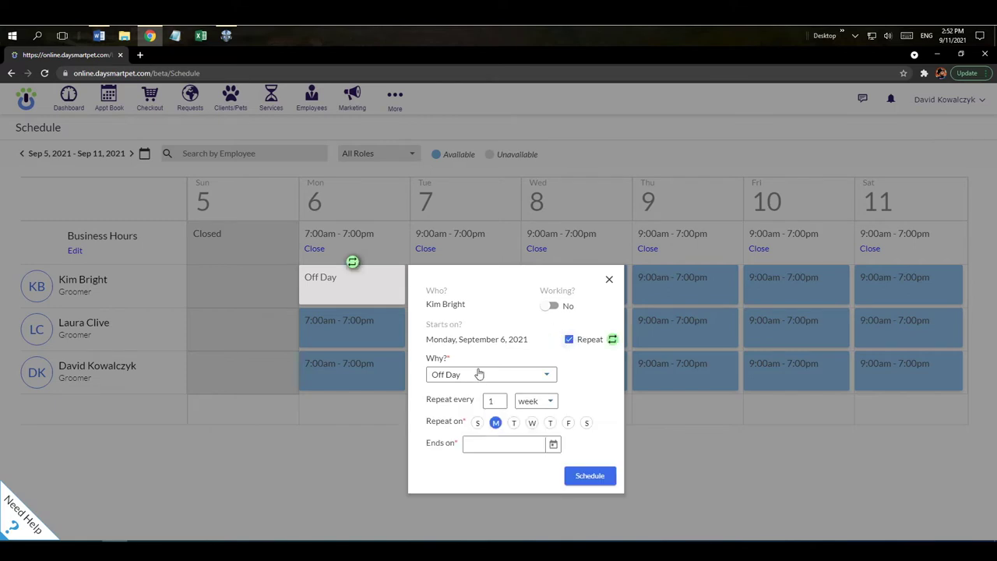
click(533, 425)
click(554, 449)
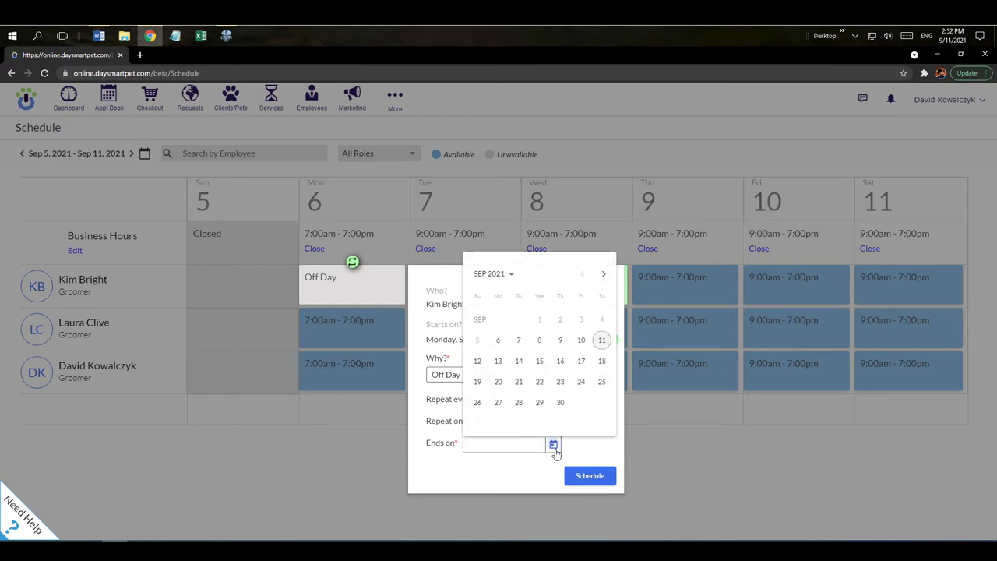
click(506, 276)
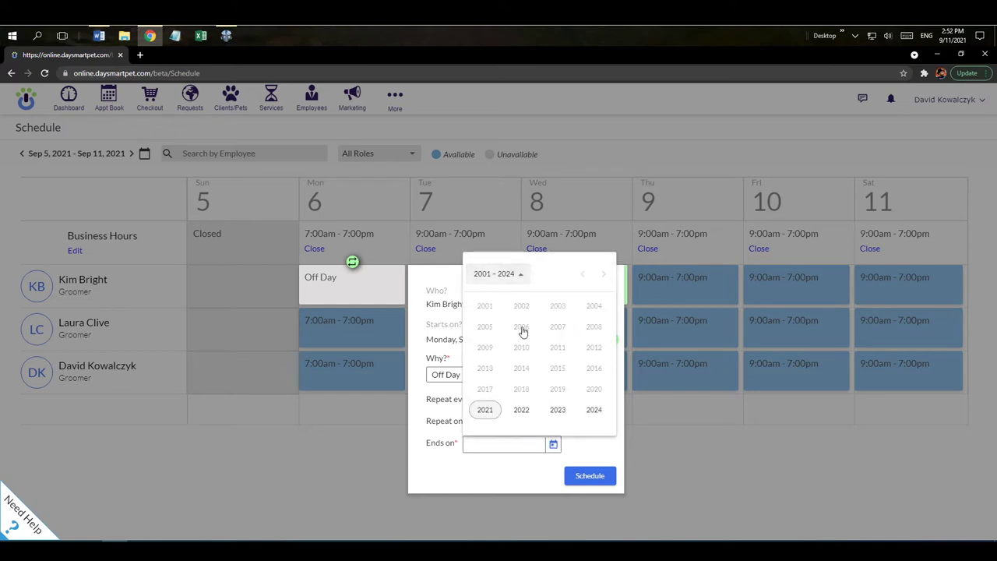
click(522, 409)
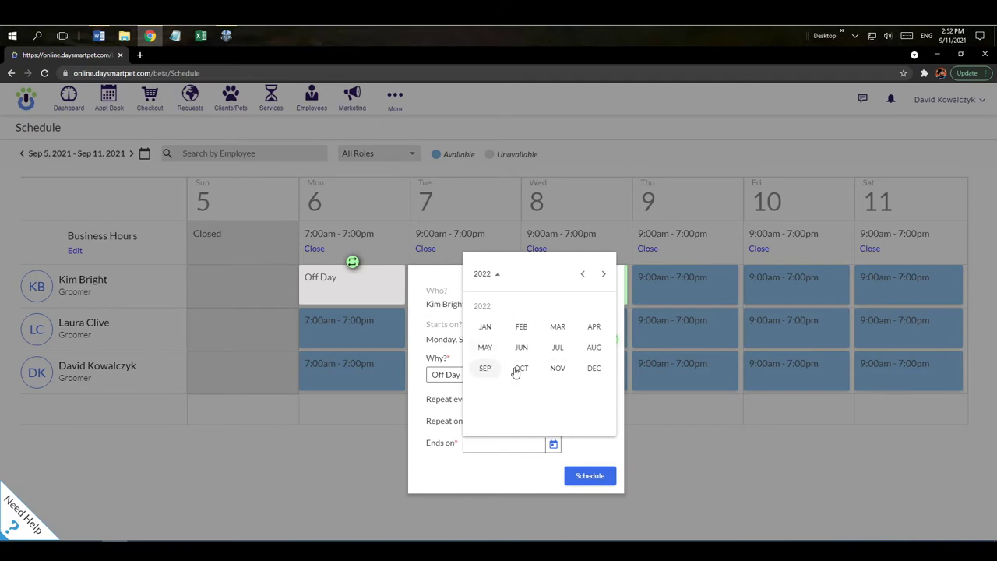
click(595, 368)
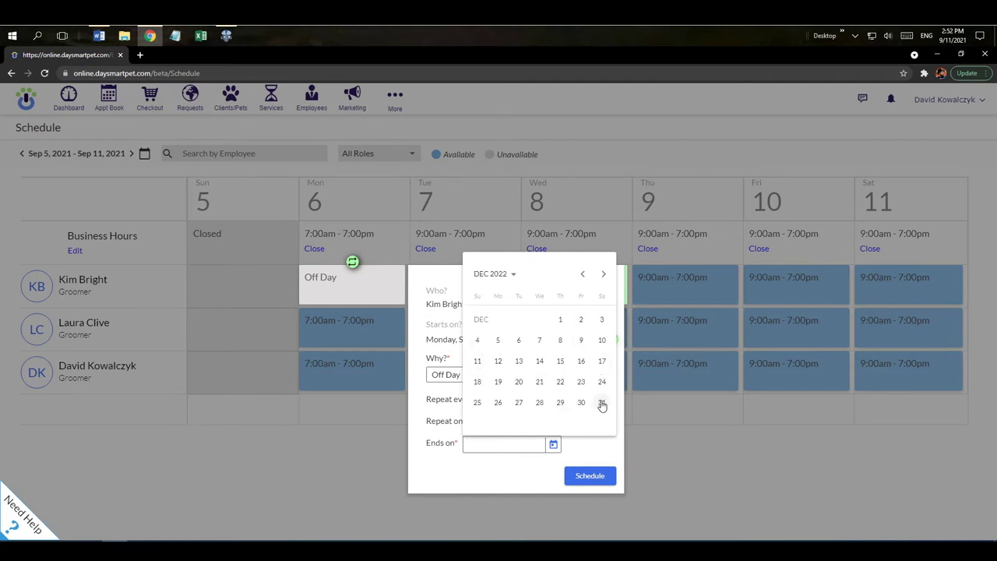
click(603, 402)
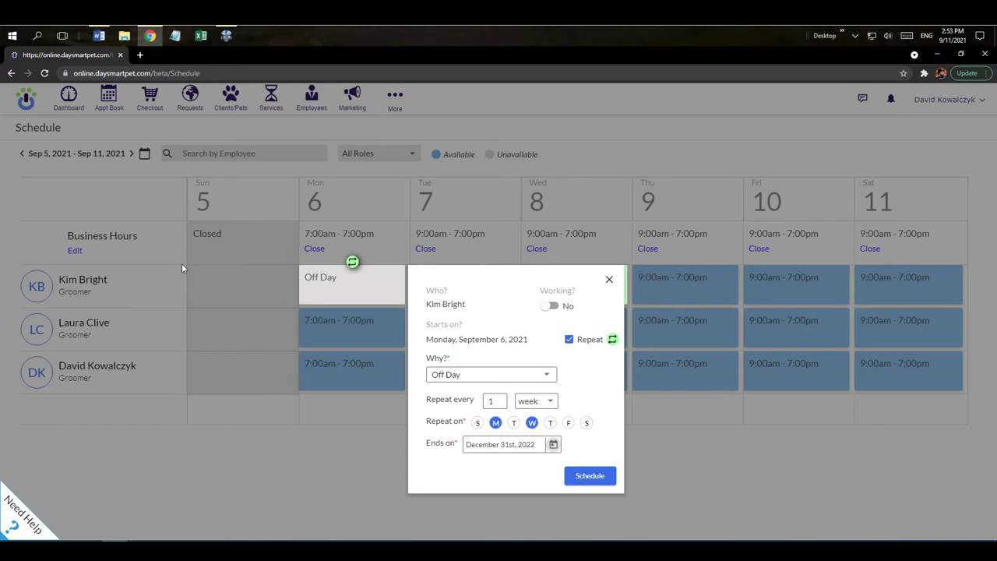
click(590, 476)
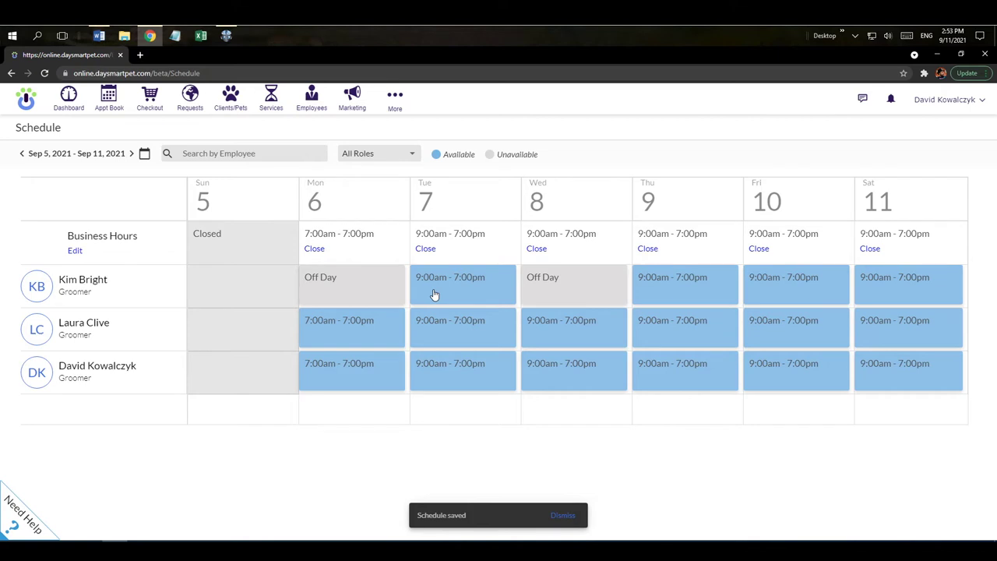
Change the groomer's Tuesday, September 7 shift to end at 6:00 PM and save
click(491, 288)
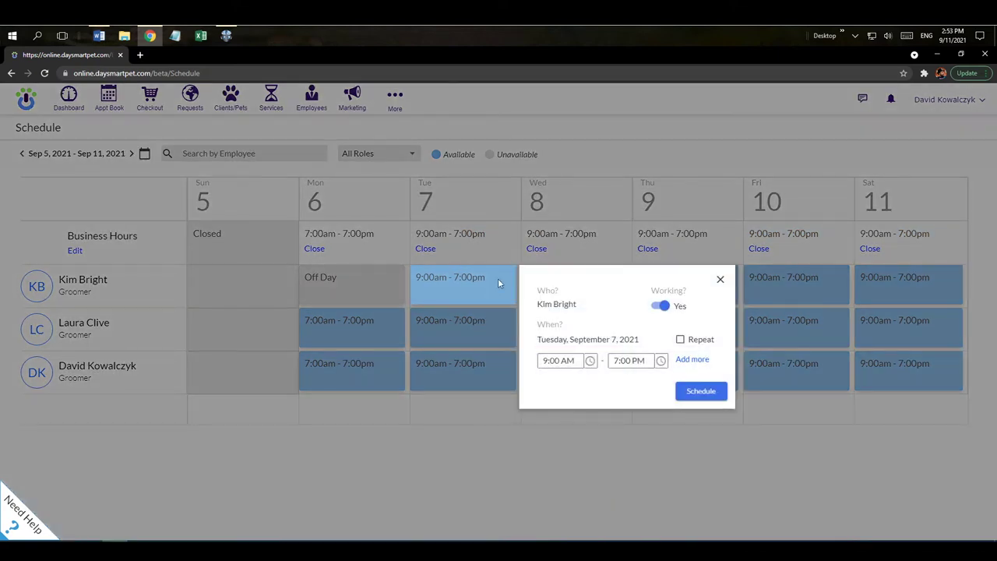
click(661, 361)
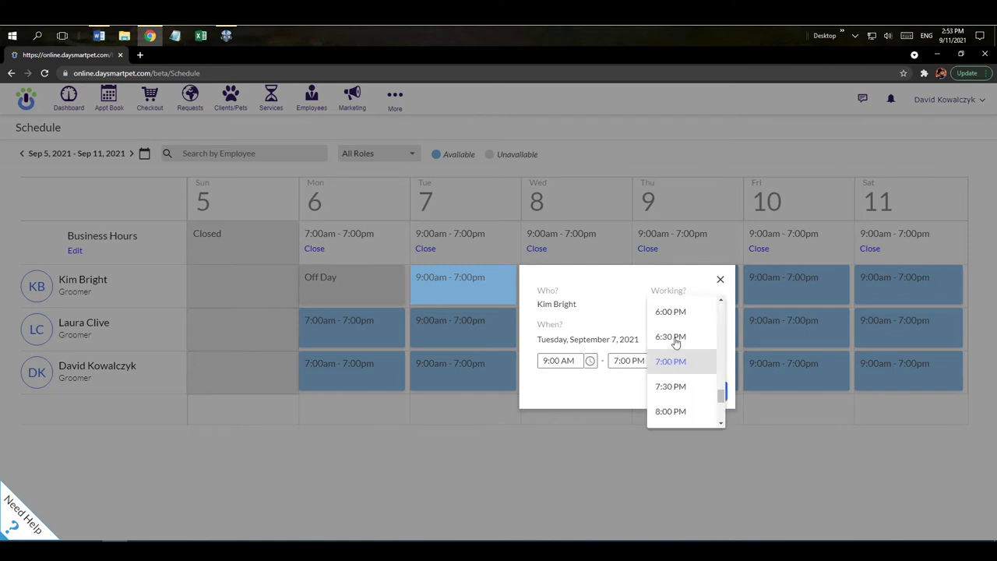
click(673, 312)
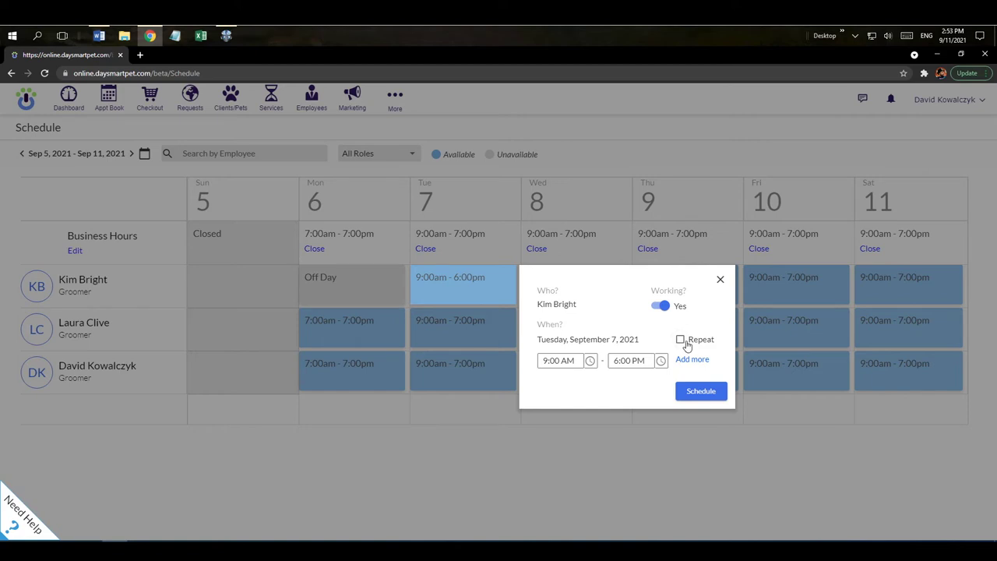
drag(565, 346, 637, 346)
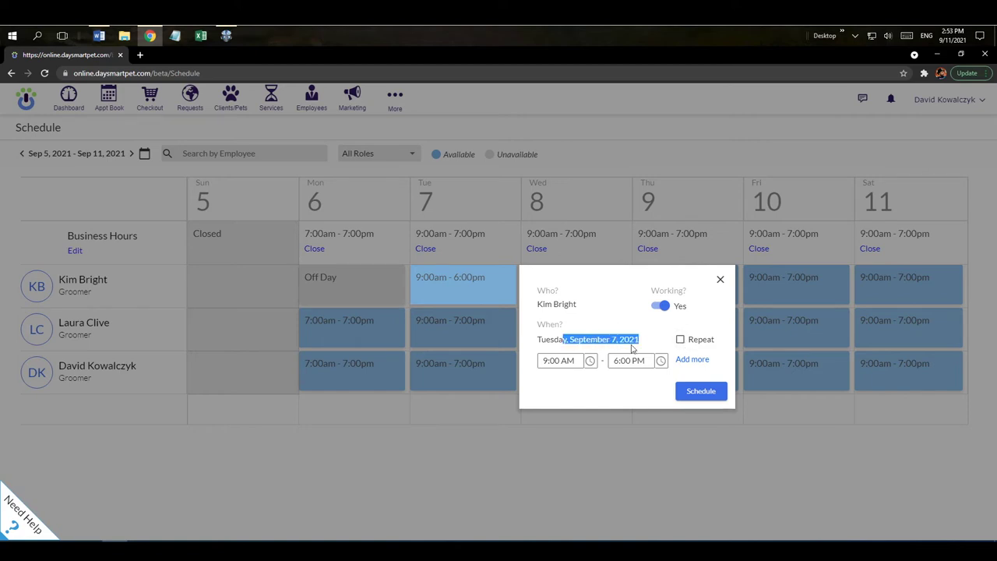
click(705, 394)
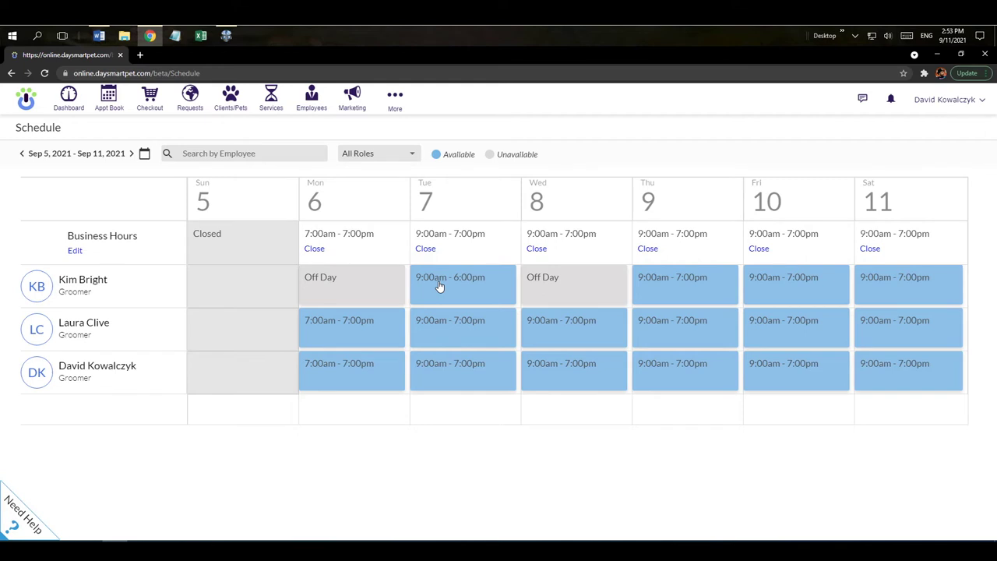
Move the schedule forward to the week of December 19–25, 2021
click(144, 155)
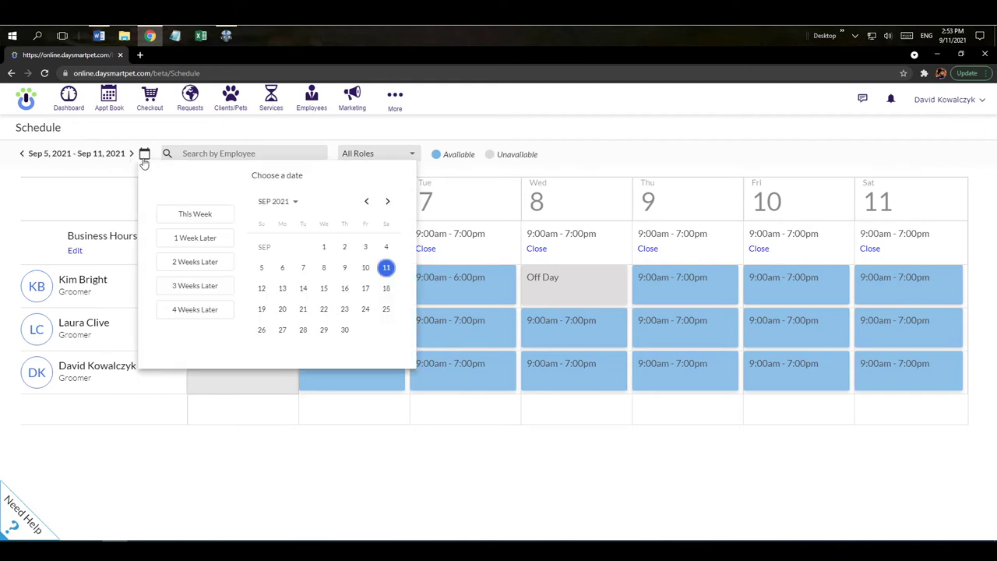
click(387, 203)
click(388, 203)
click(388, 202)
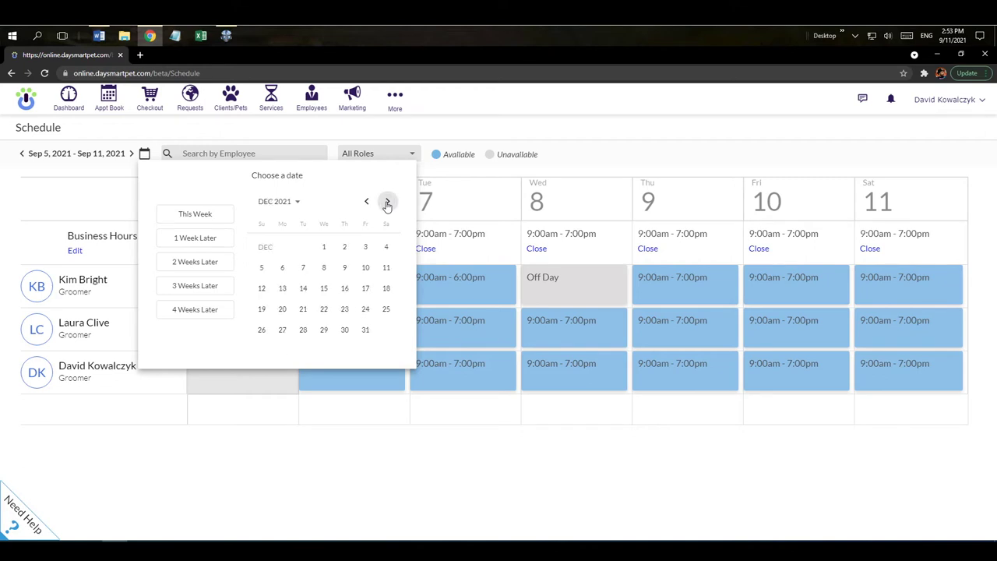
click(386, 310)
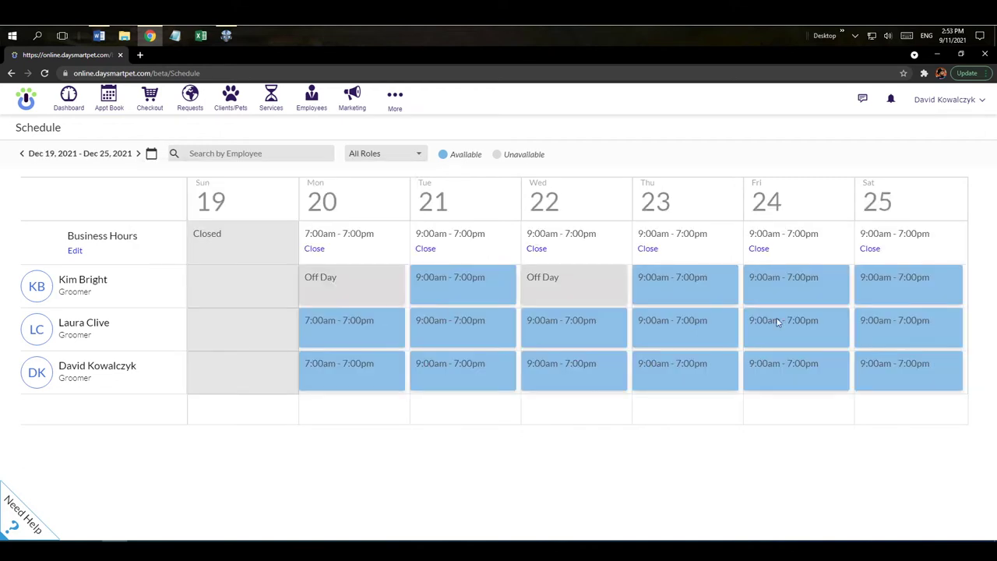
Give the groomer Saturday, December 25 off as Vacation, then close the business that day
click(881, 283)
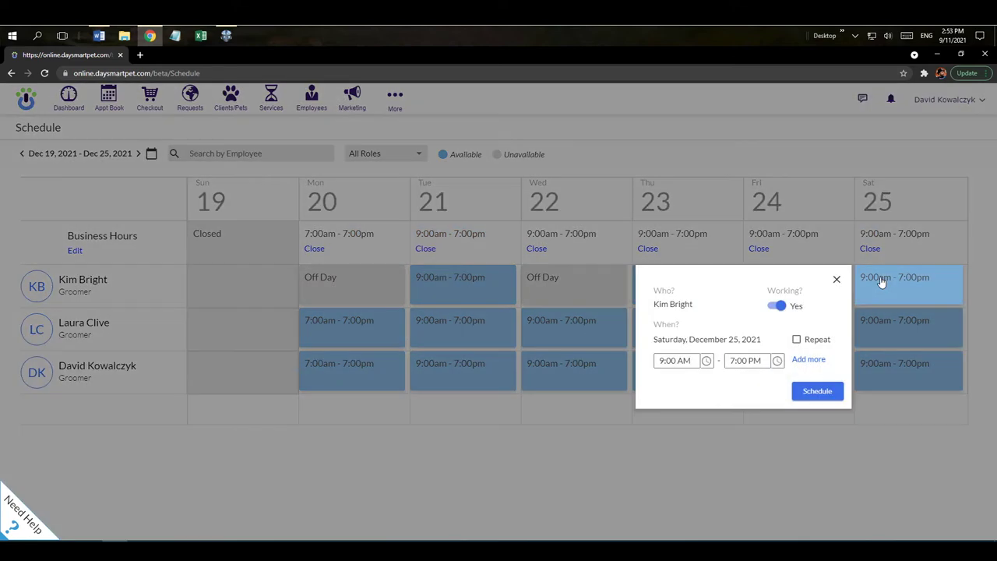
click(779, 306)
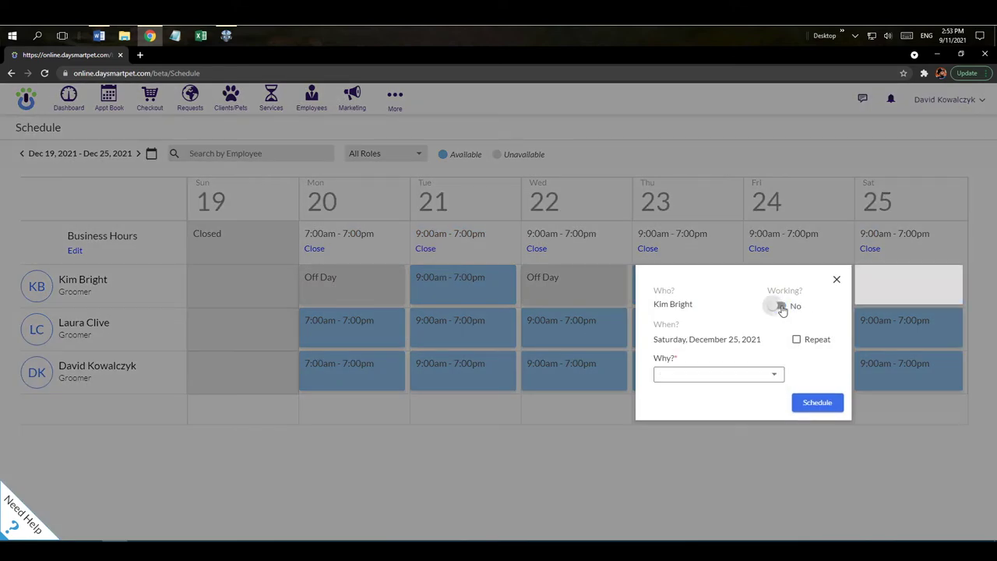
click(774, 375)
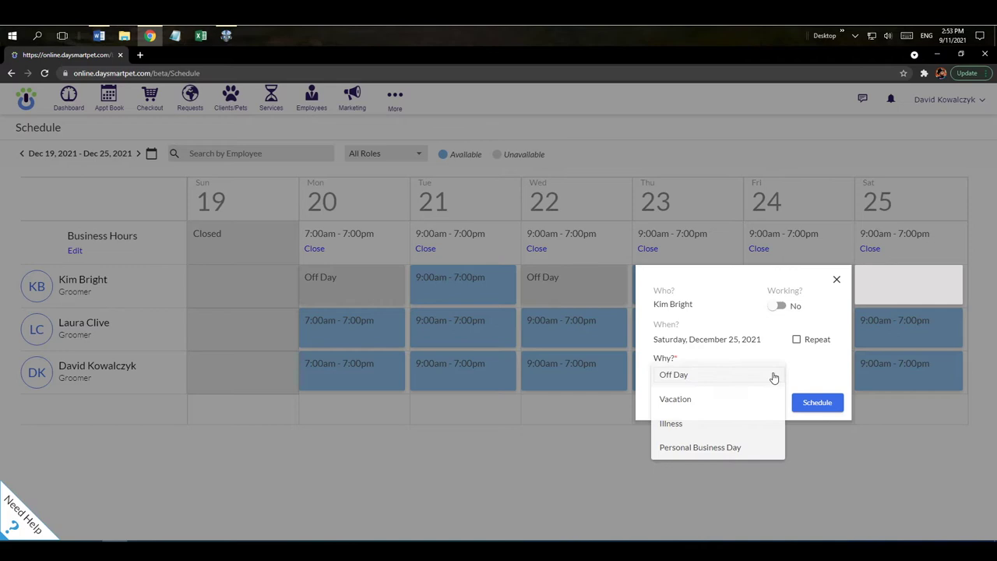
click(735, 401)
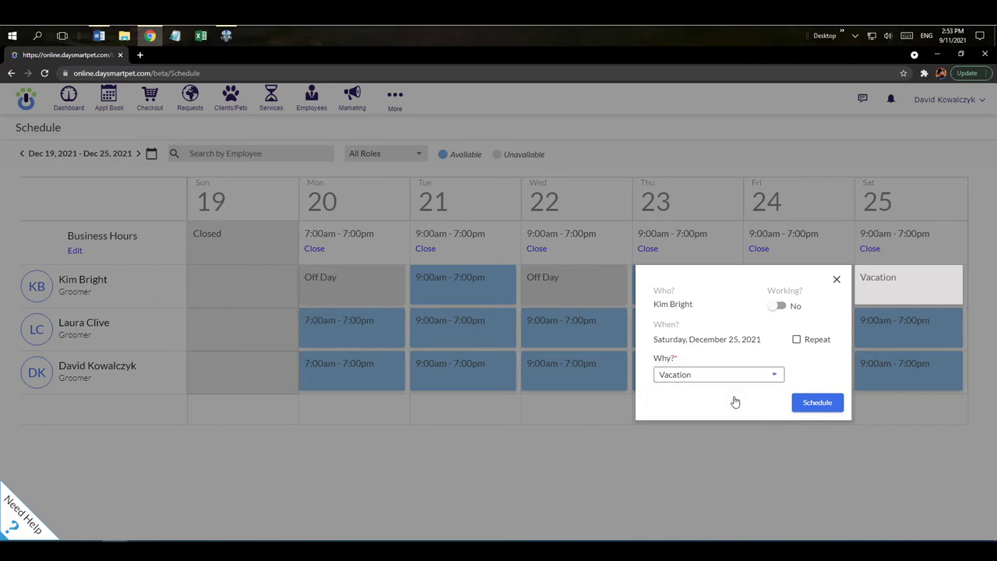
click(815, 405)
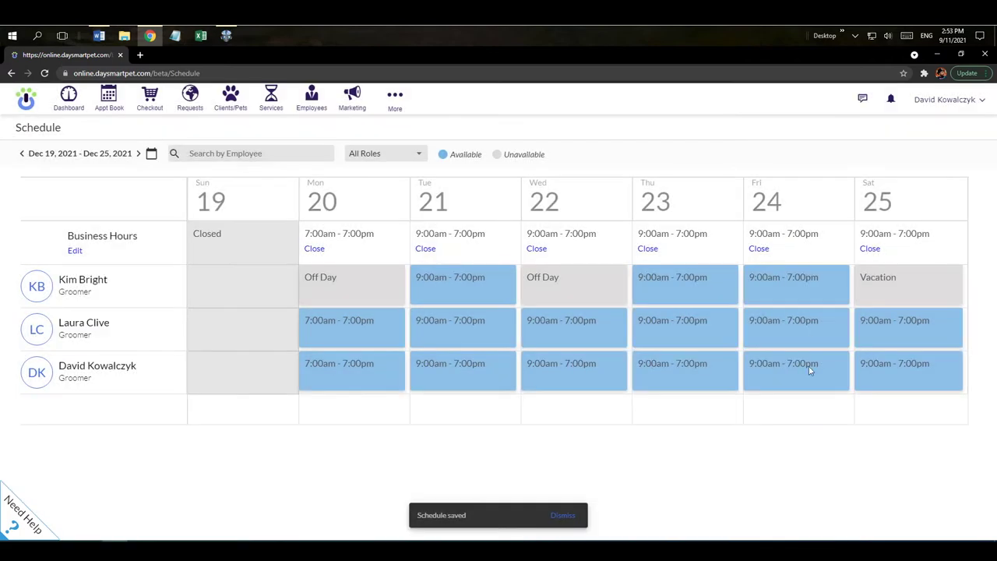
click(871, 250)
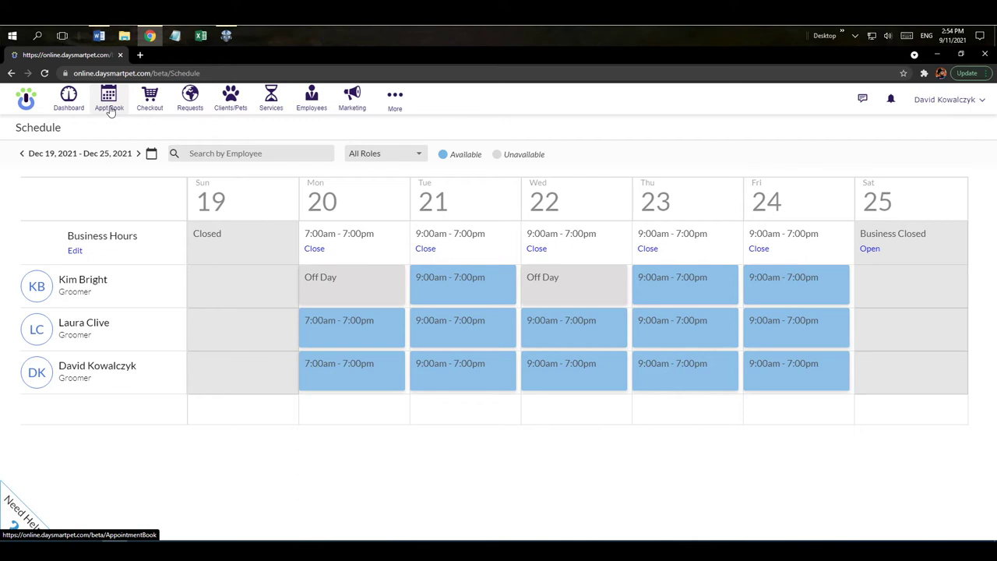
In the Appointment Book, try one-groomer and three-day views, then restore All Employees and Day view
click(109, 101)
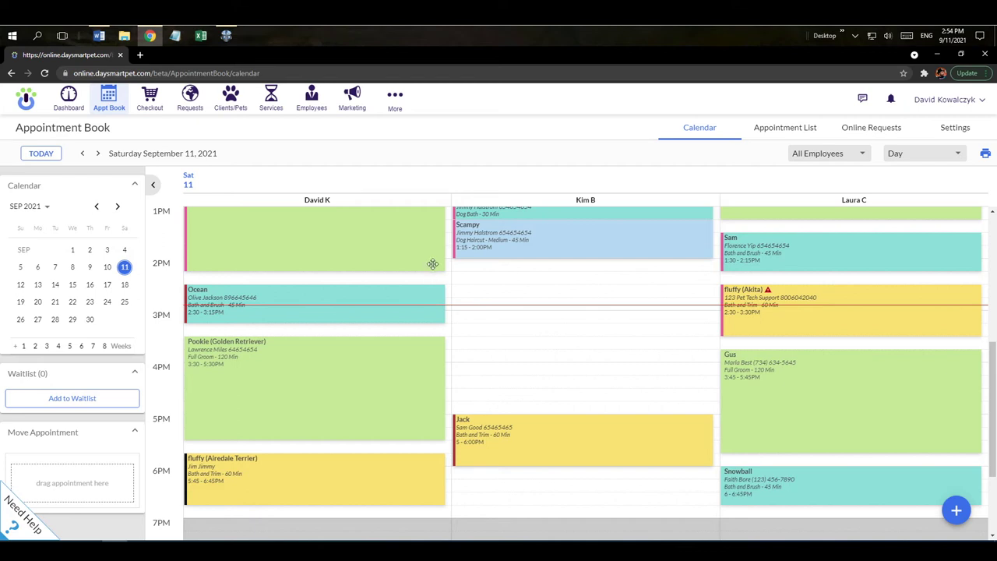
click(812, 160)
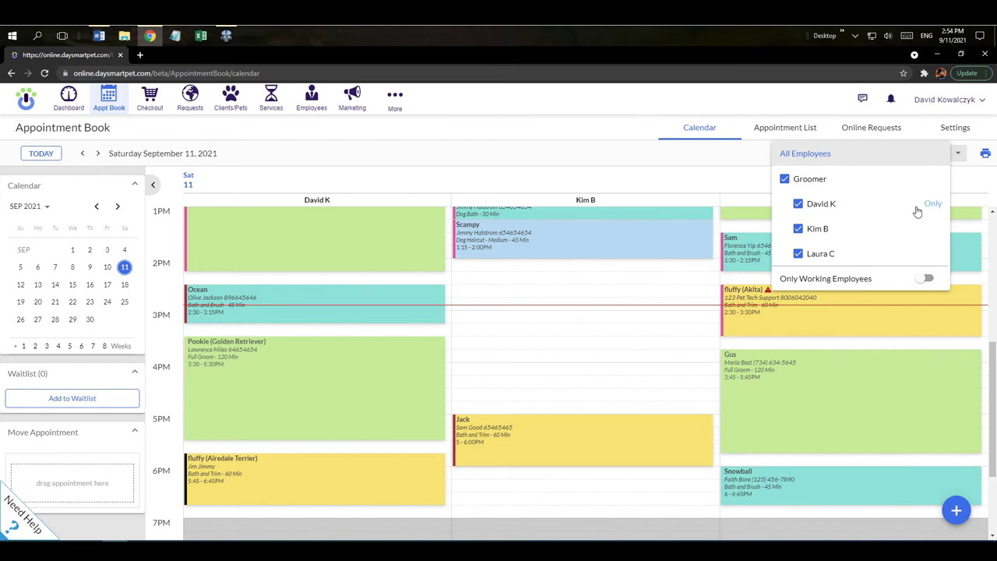
click(932, 205)
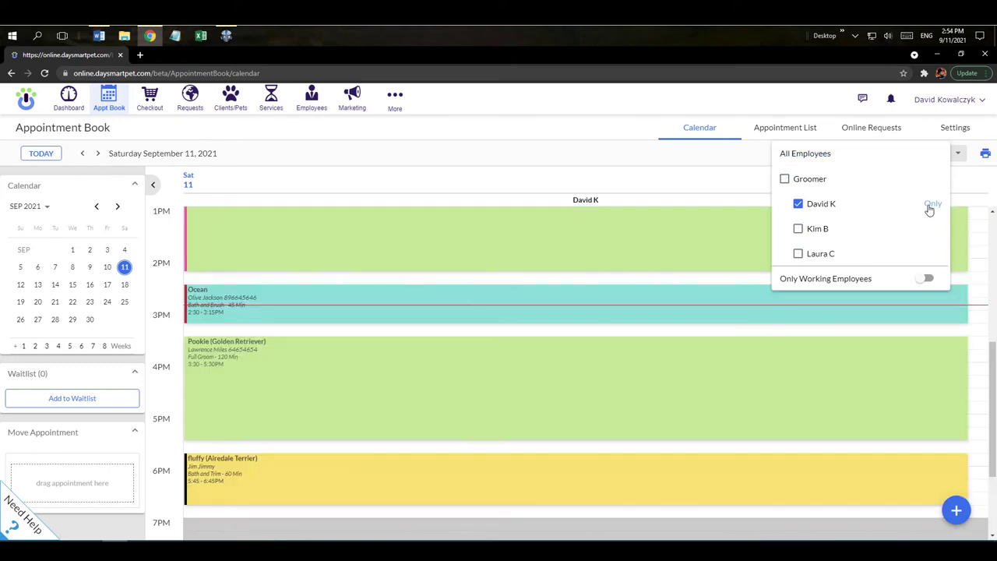
click(800, 155)
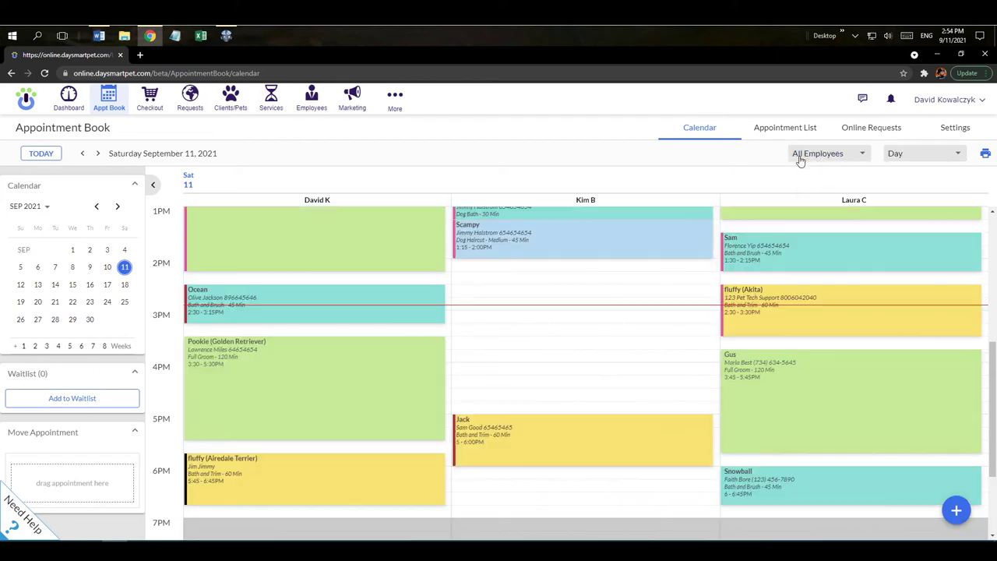
click(898, 158)
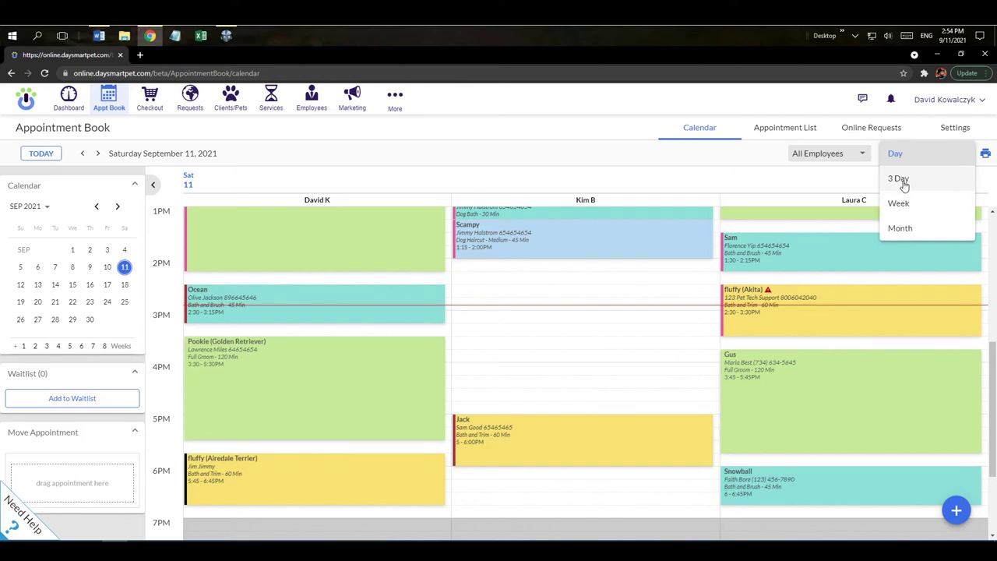
click(903, 180)
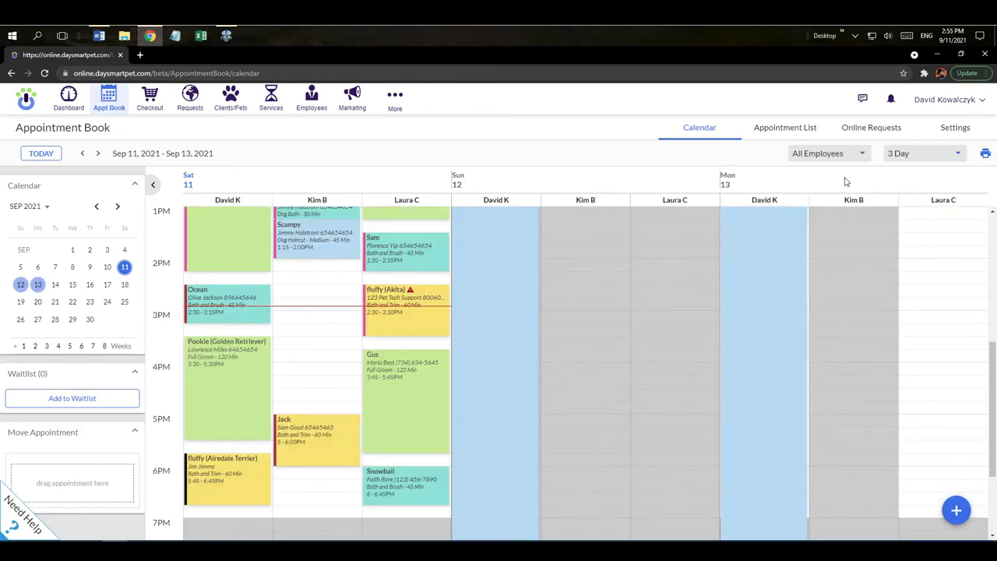
click(898, 158)
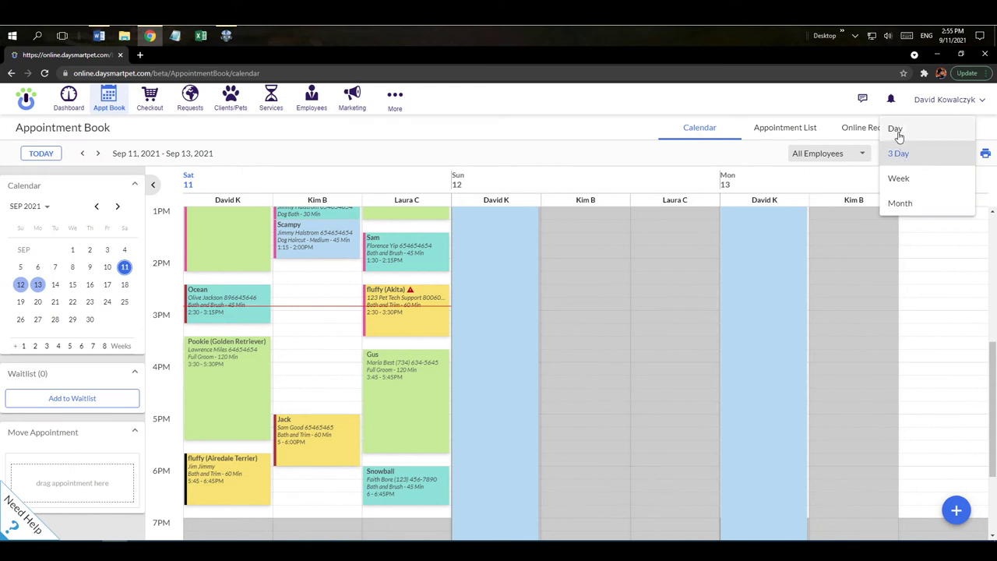
click(897, 129)
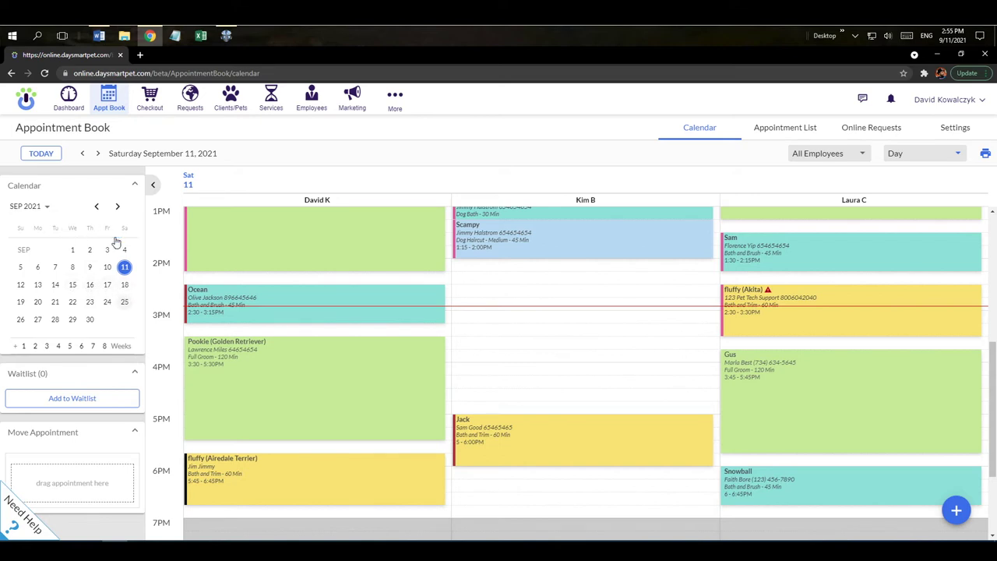
Browse the mini calendar back to September 2021 and collapse then restore the side panel
click(118, 206)
click(118, 207)
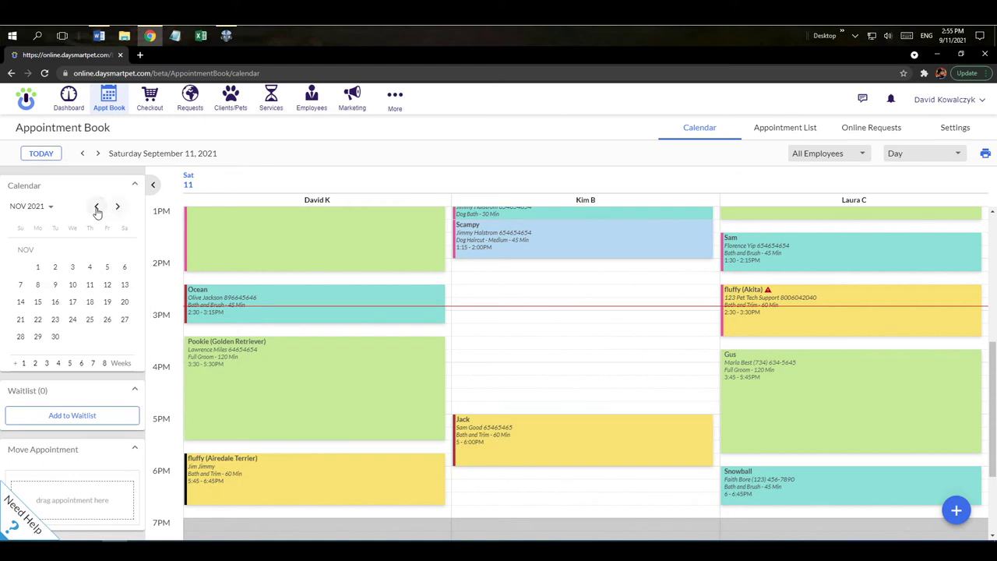
click(96, 206)
click(97, 206)
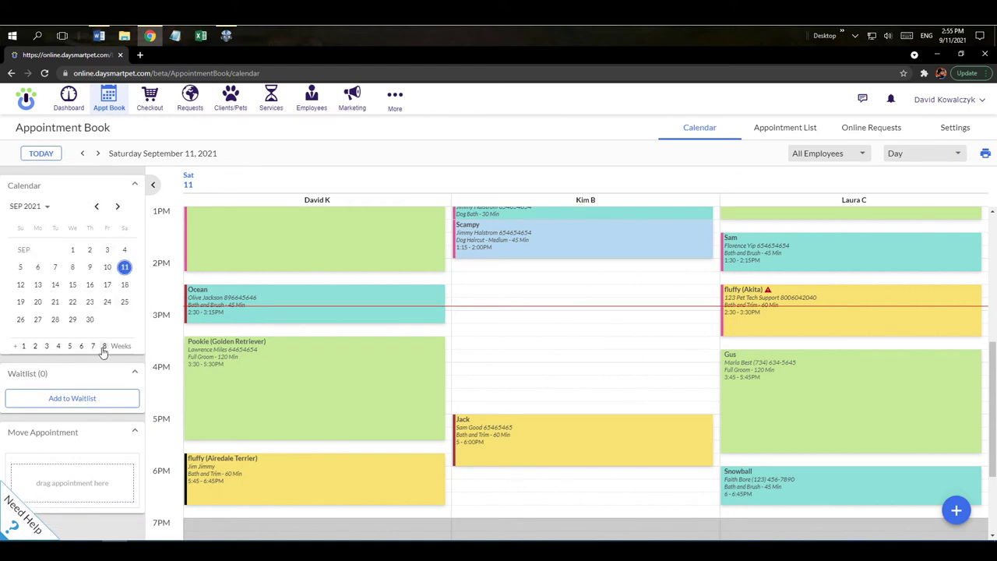
click(154, 189)
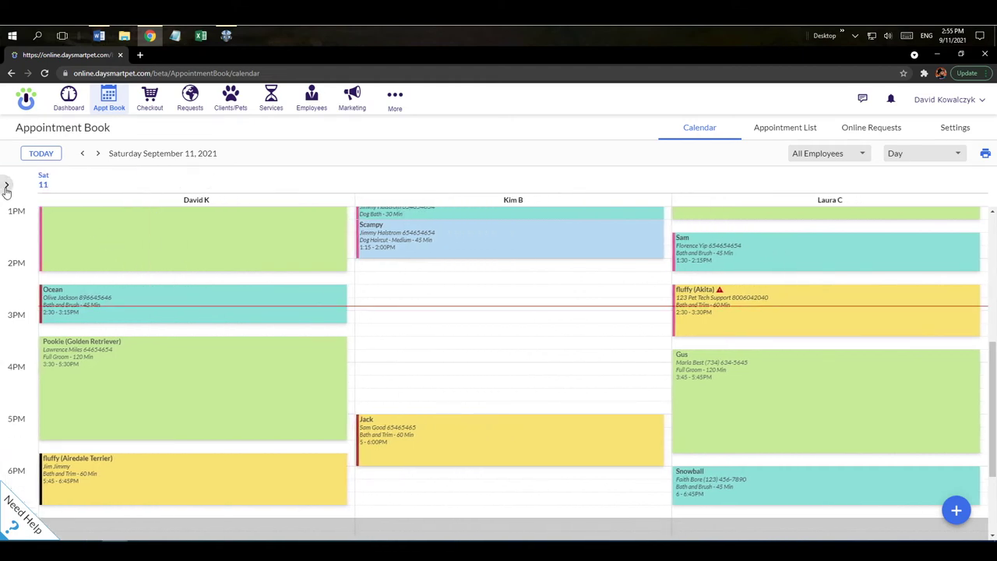
click(4, 185)
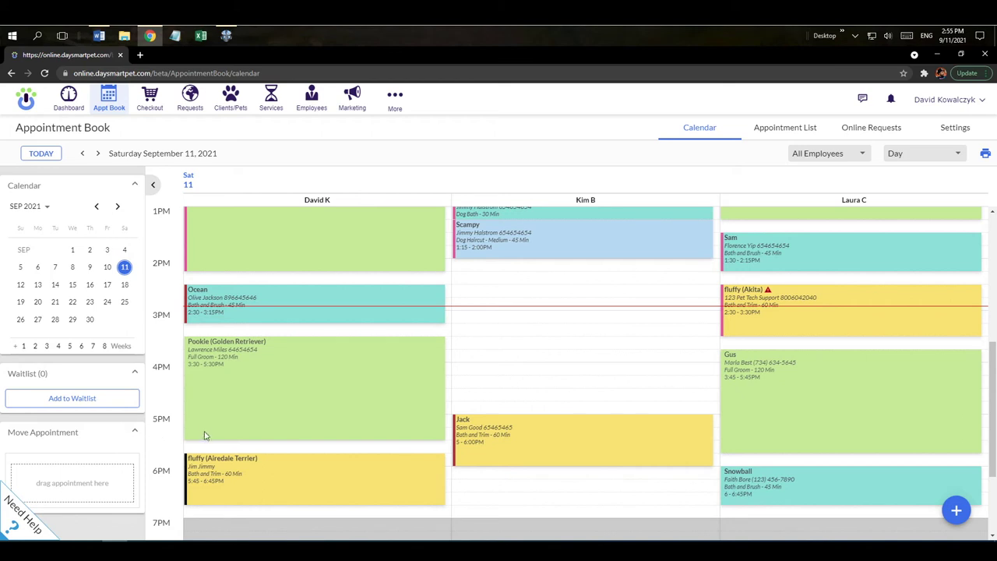
click(477, 279)
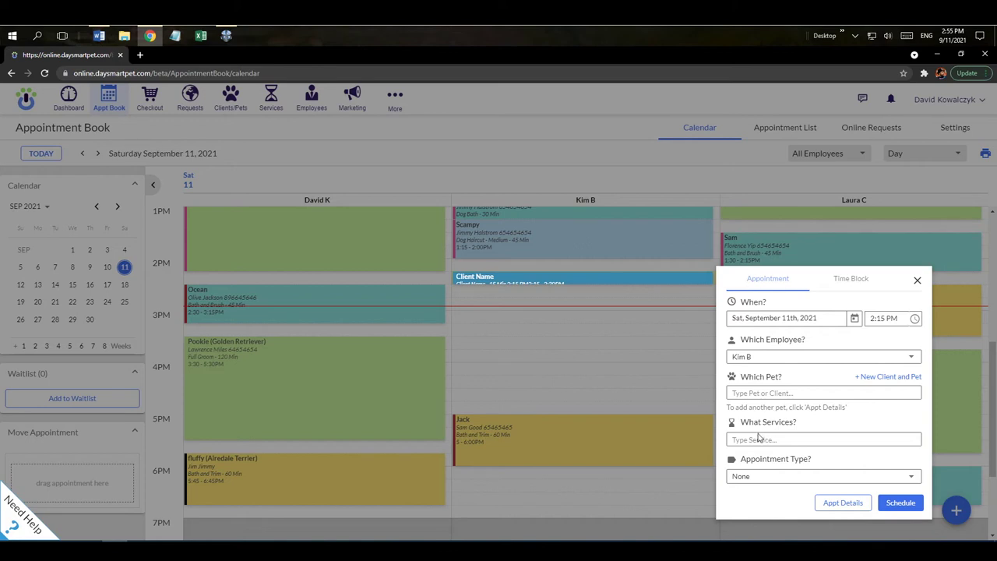
click(750, 394)
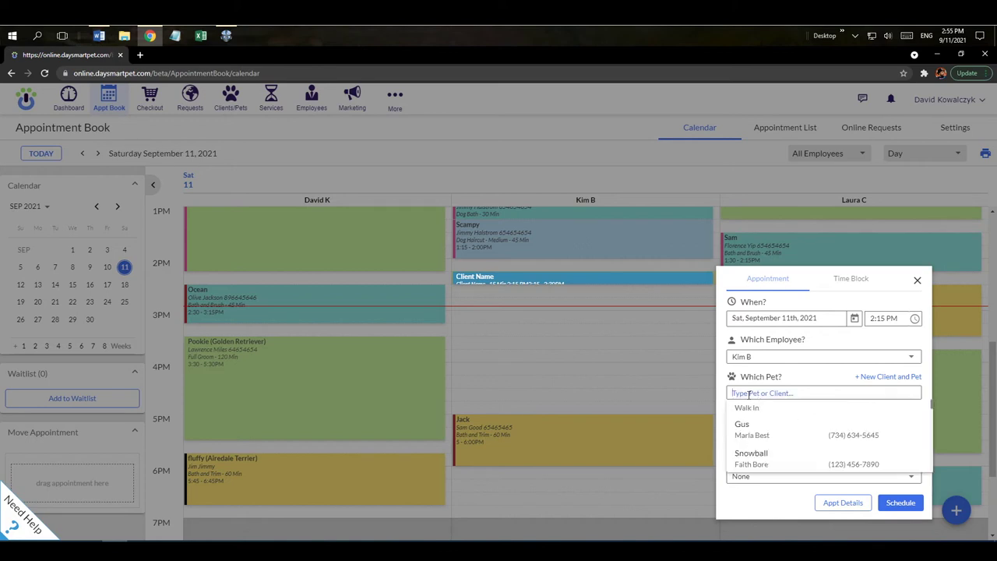
click(759, 462)
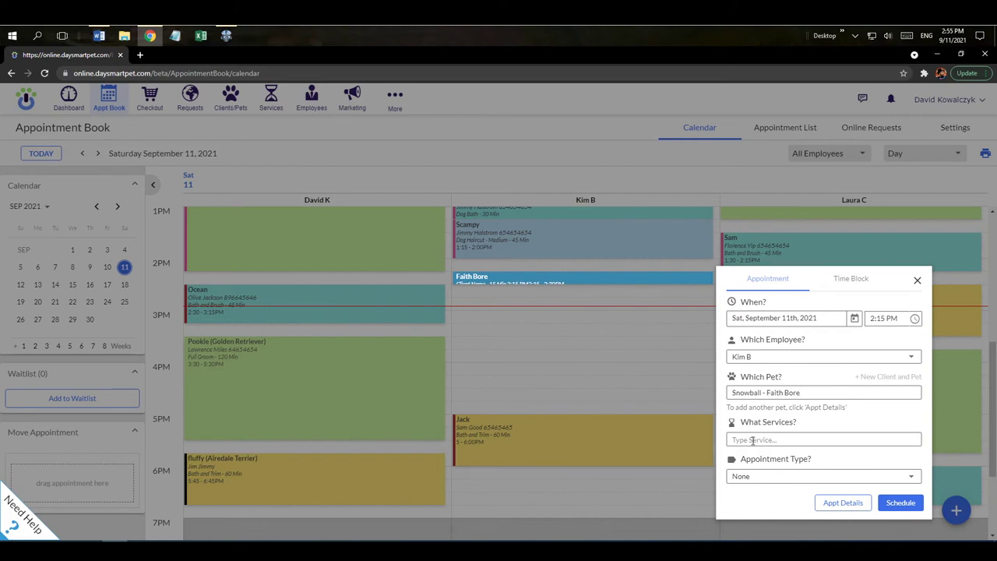
click(752, 441)
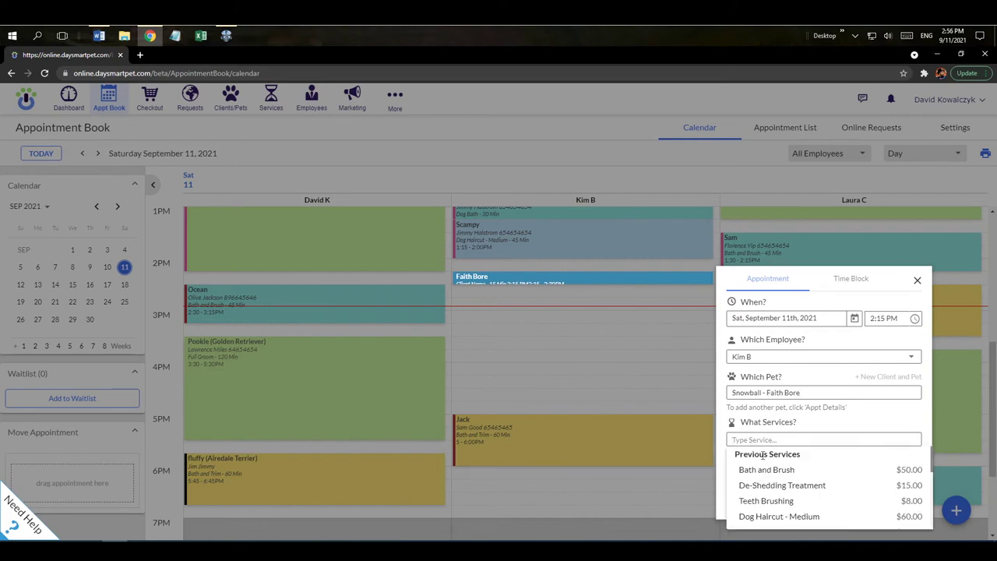
click(766, 471)
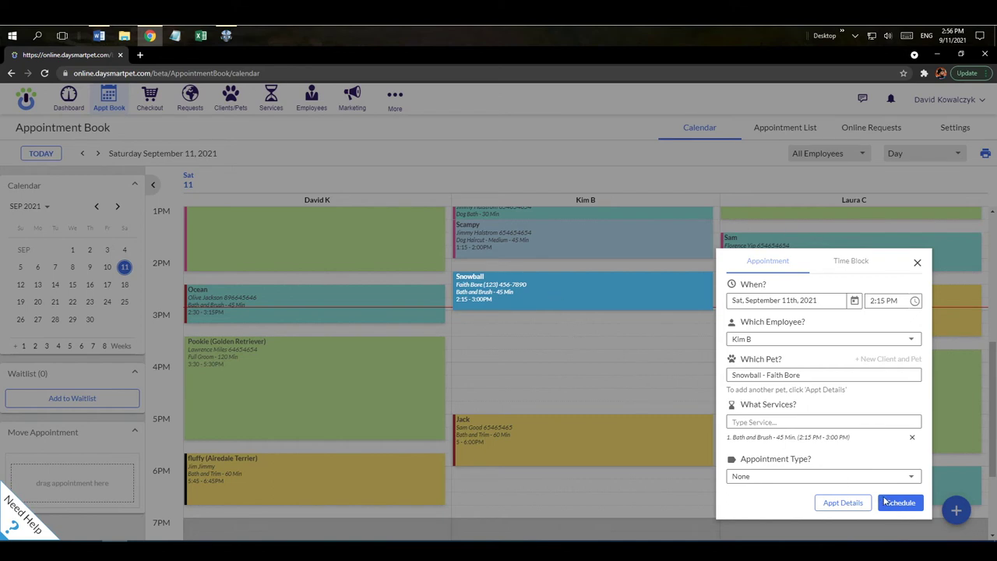
click(889, 504)
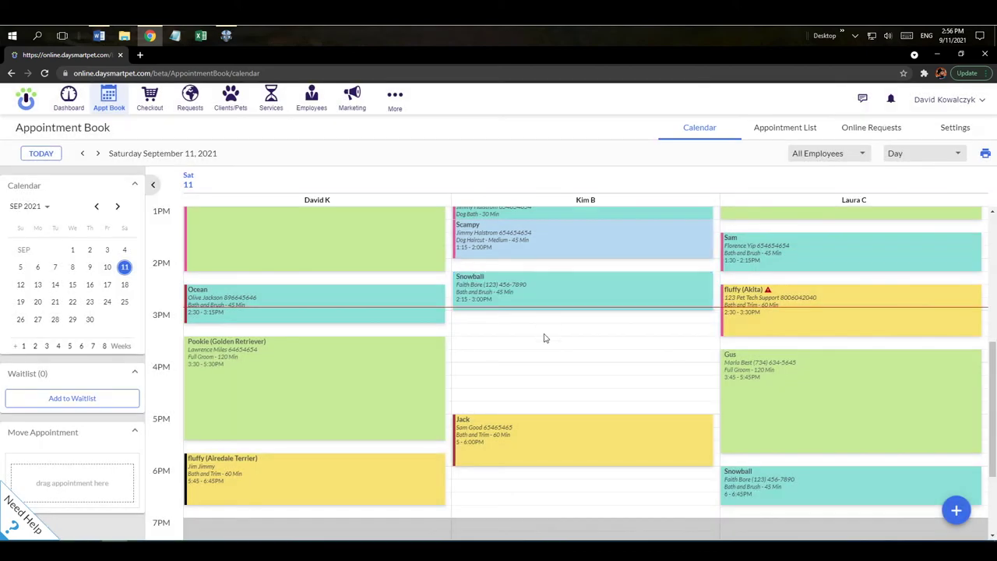
click(512, 294)
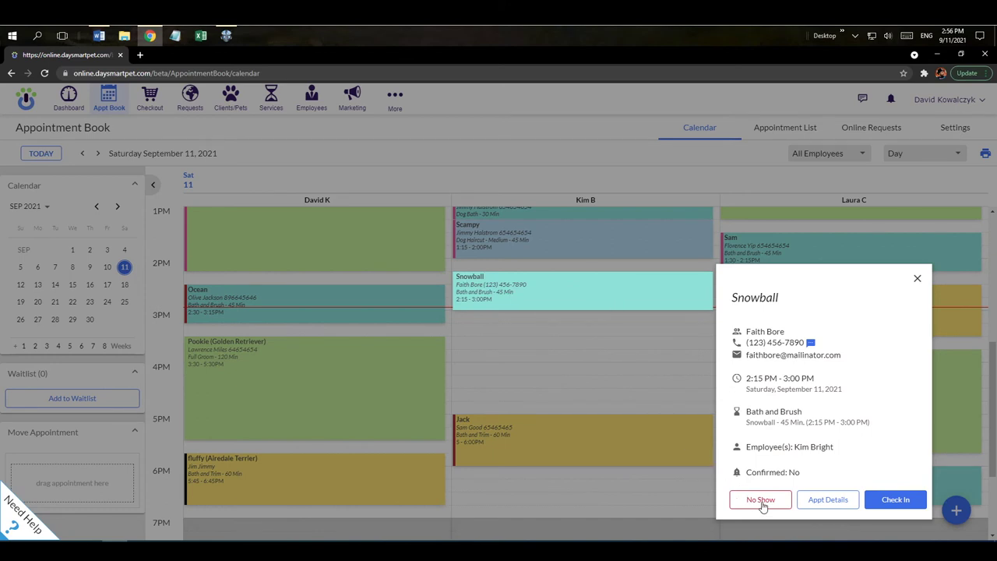
Cancel Snowball's 2:15 PM appointment without a no-show, reason 'test', then pick the 3:00 PM slot
click(762, 501)
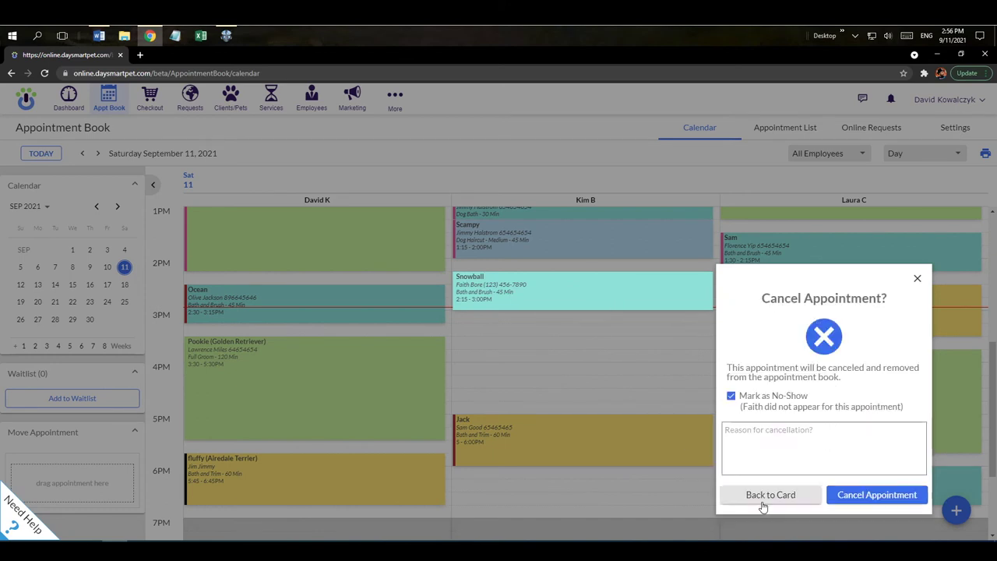
click(732, 399)
click(738, 431)
text(test)
click(879, 495)
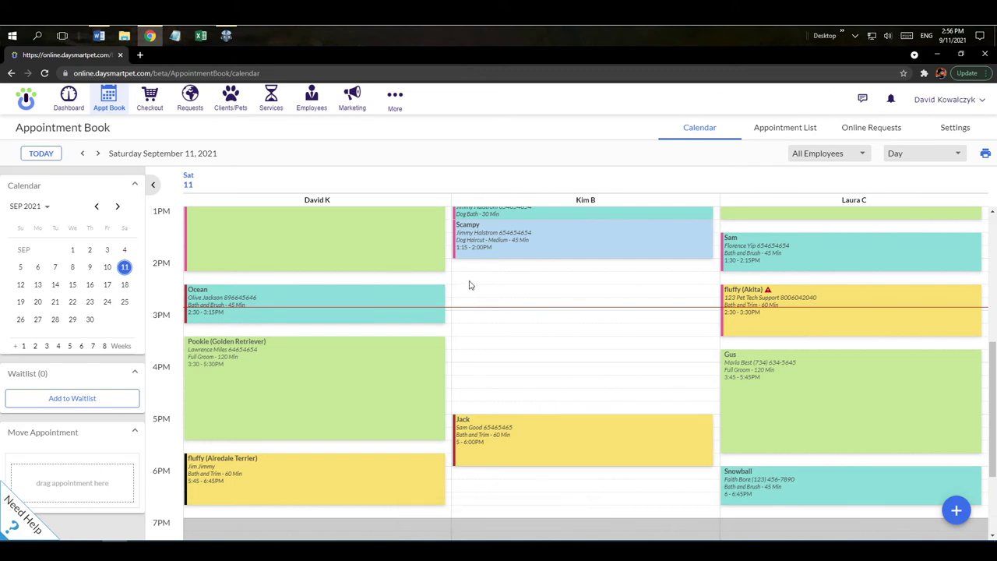
click(479, 321)
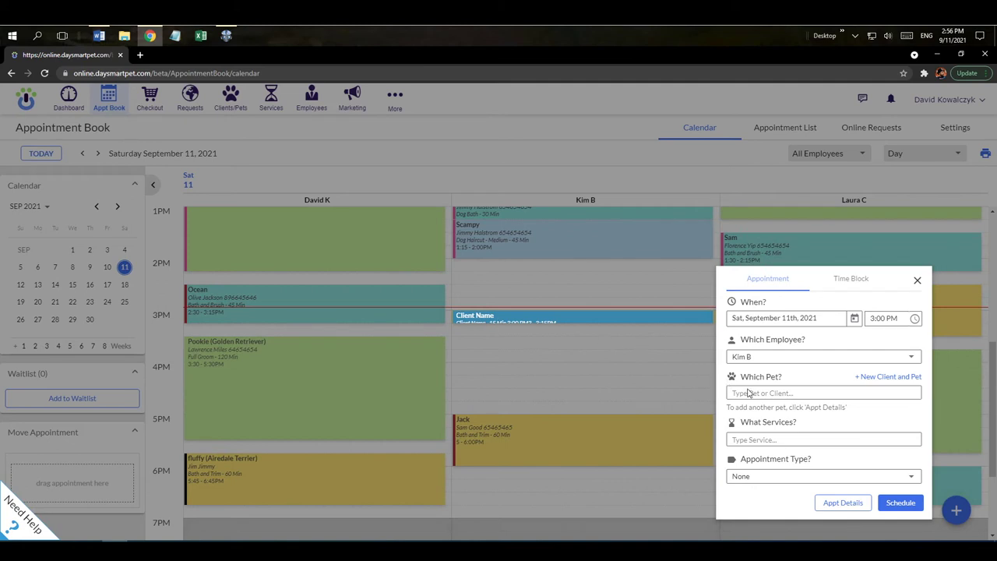
Start a new client and enter the first name, alternative phone number and e-mail address
click(887, 377)
text(D)
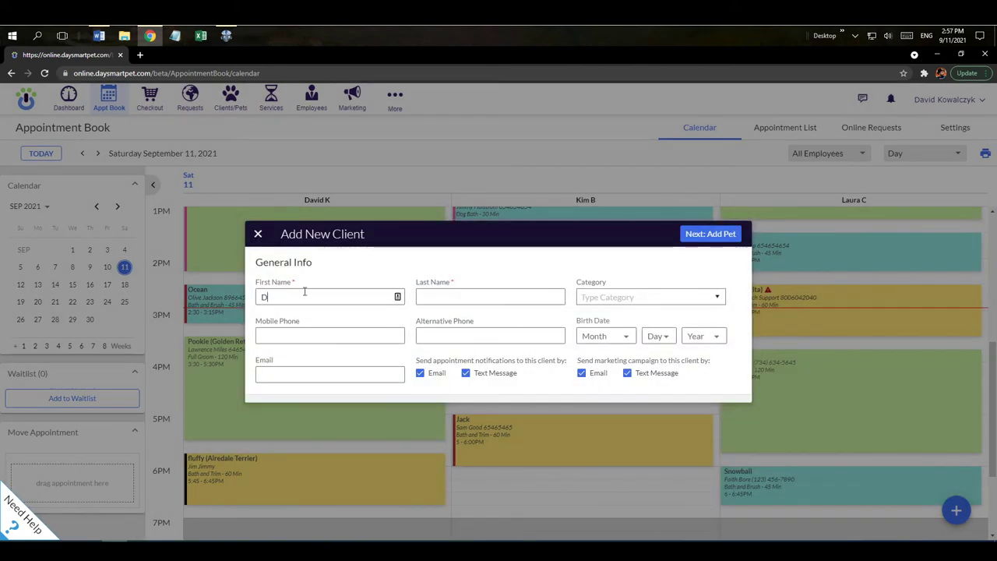
text(aysmart)
key(Tab)
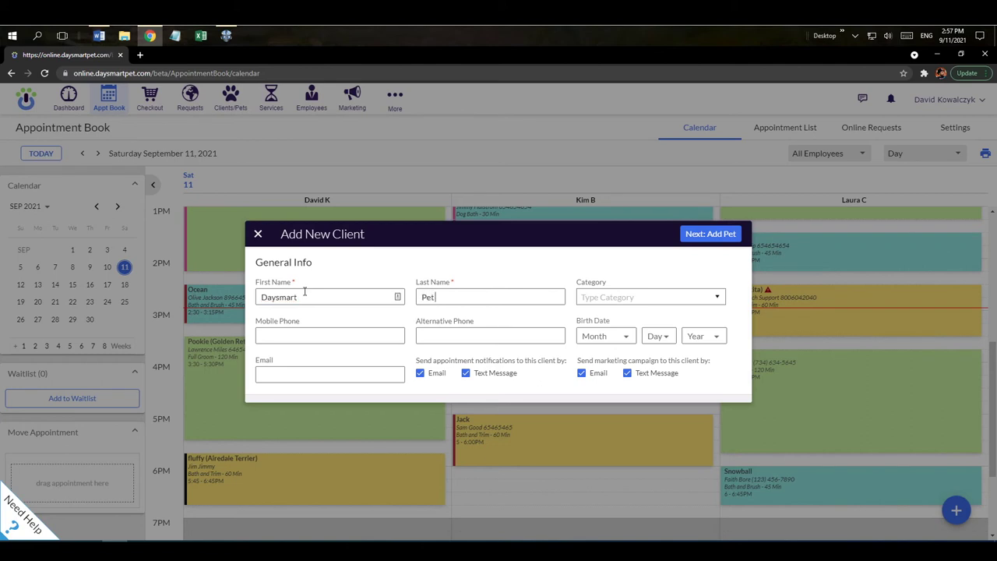
key(Tab)
click(441, 337)
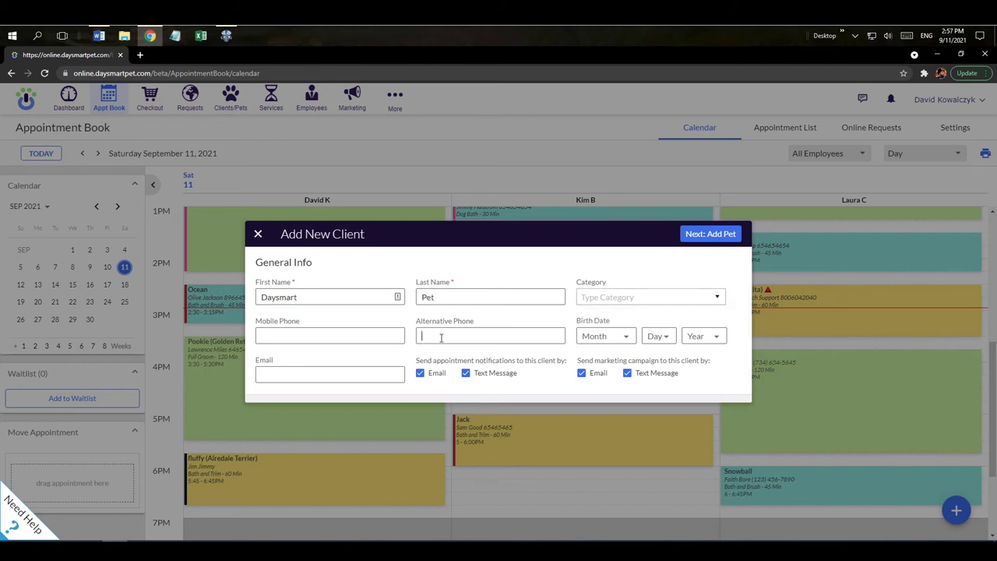
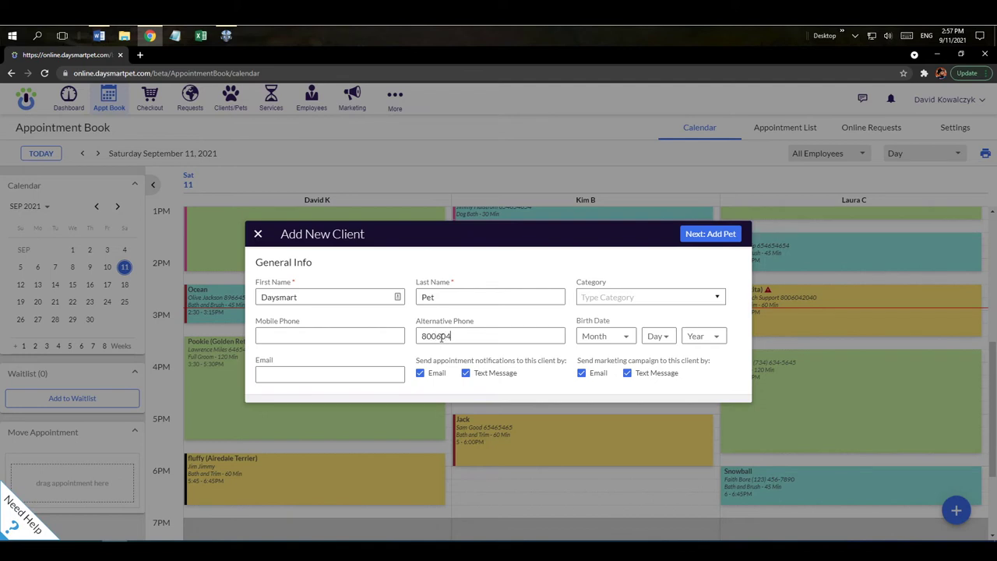
click(296, 381)
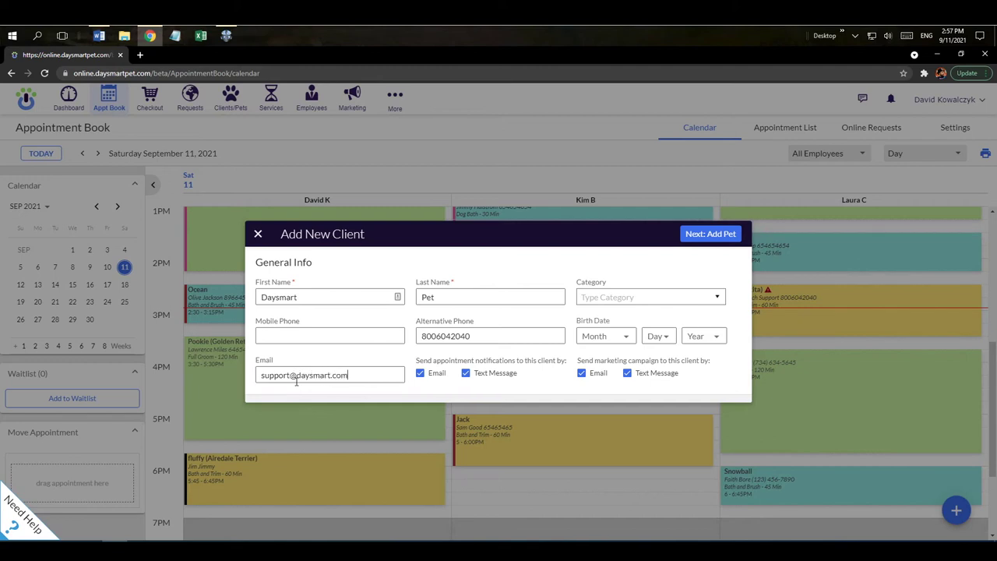
Turn off e-mail and text message options for both appointment notifications and marketing
click(422, 373)
click(466, 373)
click(582, 374)
click(628, 376)
Copy the alternative phone number into Mobile Phone and proceed to adding the pet
double_click(419, 332)
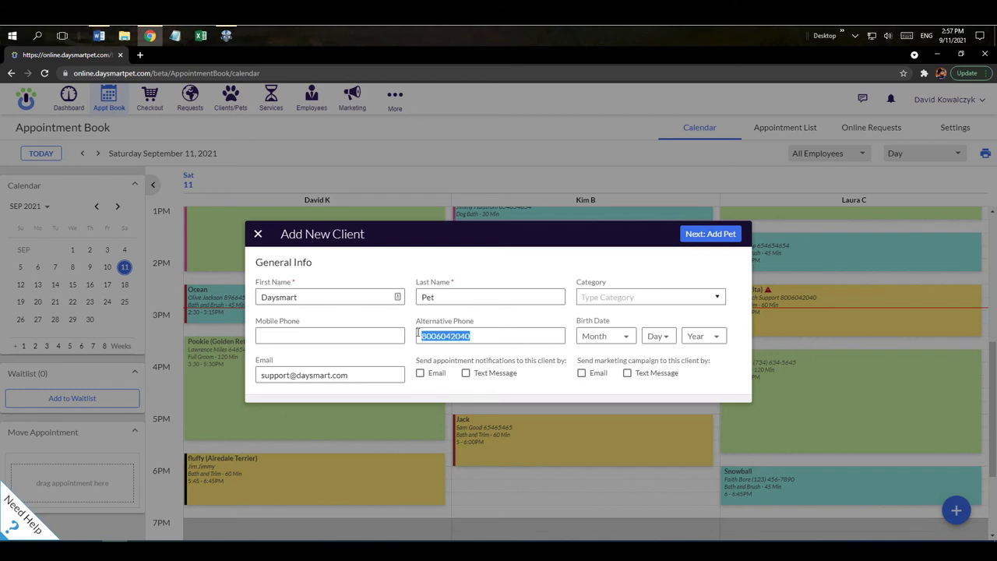
right_click(439, 335)
click(453, 351)
click(320, 336)
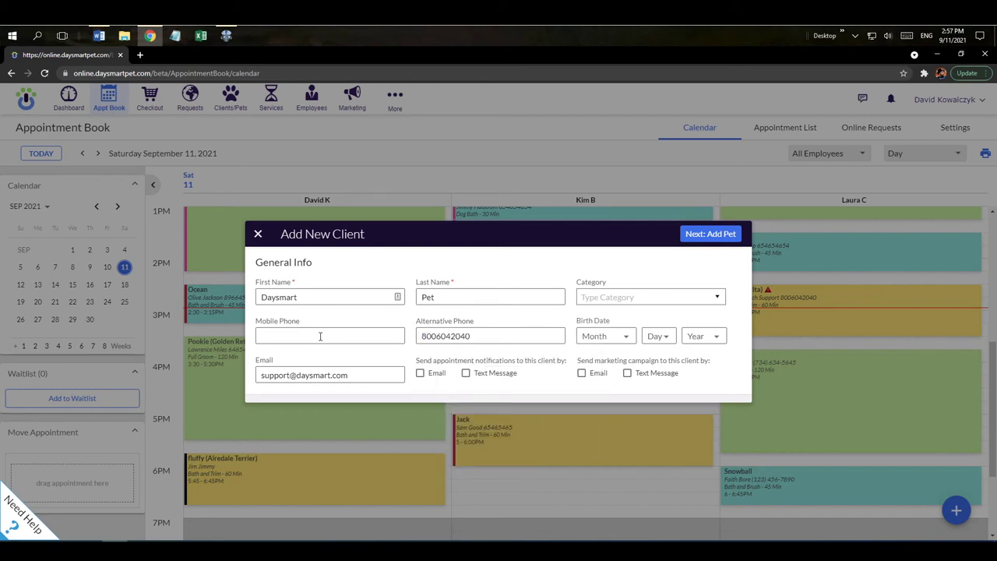
right_click(320, 336)
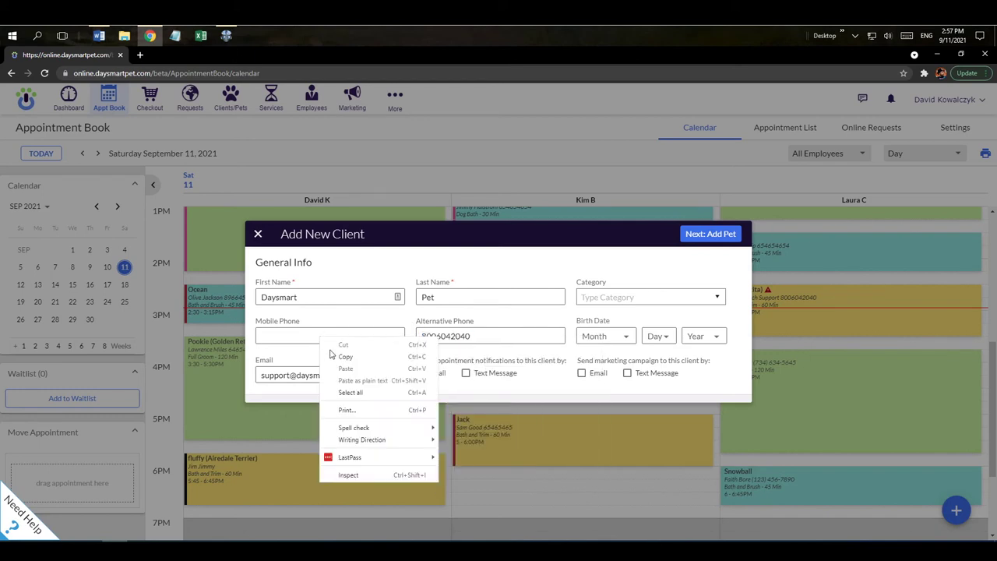
click(281, 333)
key(ctrl+v)
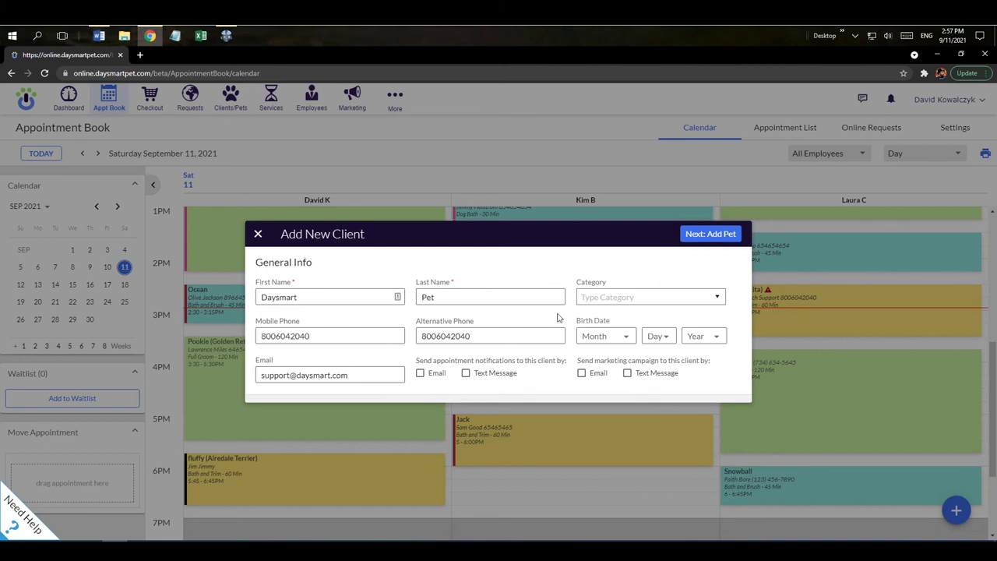
click(710, 234)
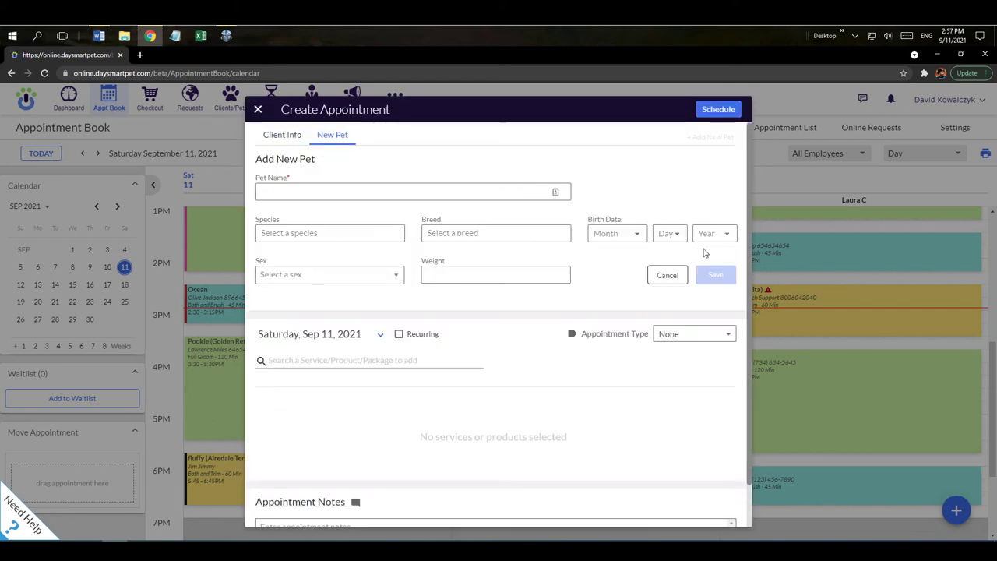
Add a pet named Sam, species Dog, breed Basset Hound, and save it
click(278, 189)
text(Sam)
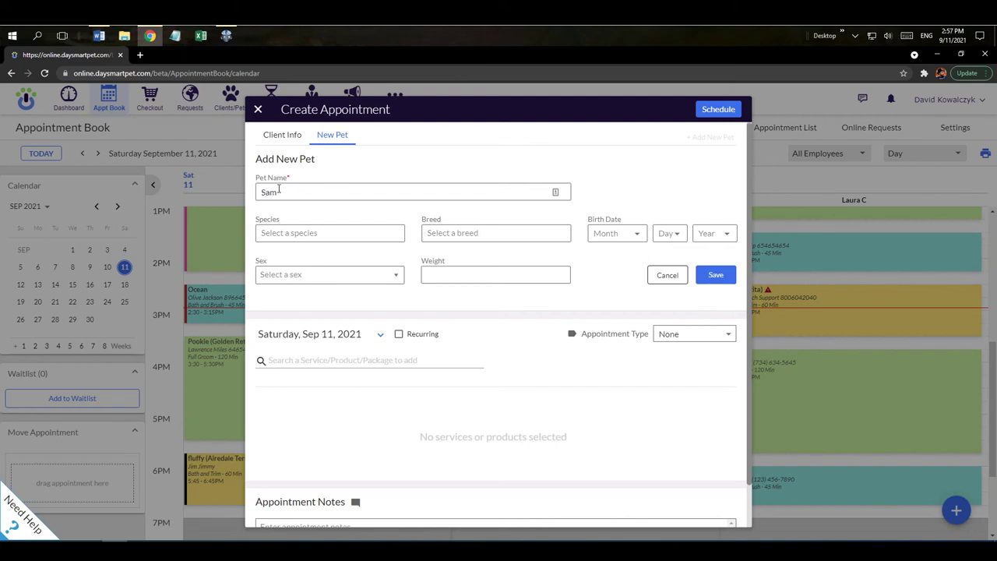
click(312, 233)
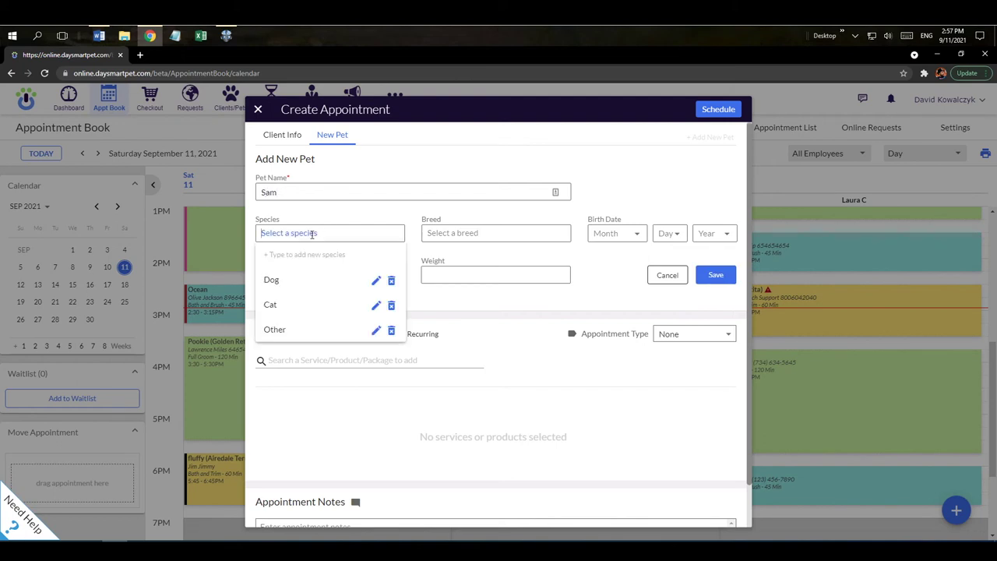
click(296, 282)
click(449, 232)
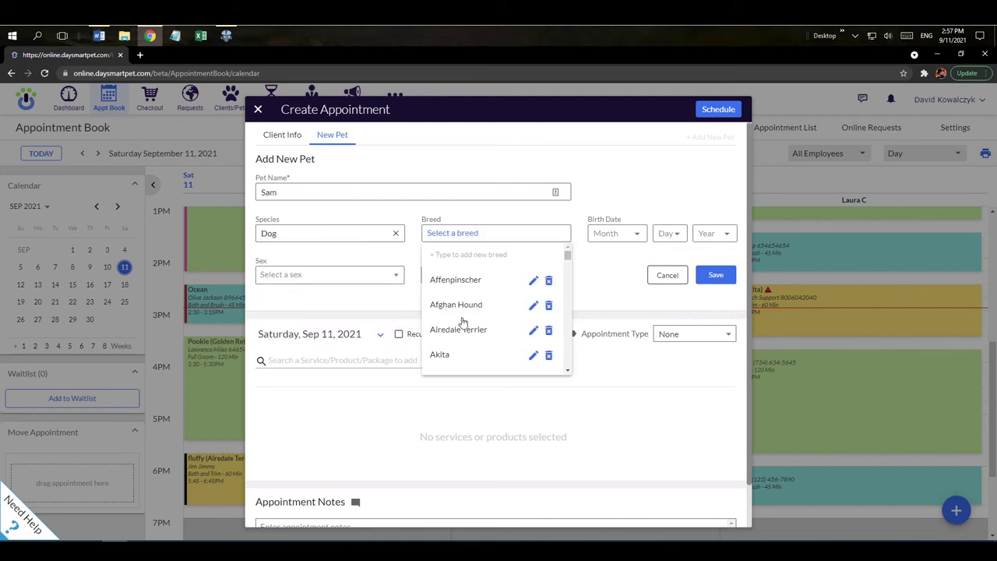
scroll(458, 311, down, 5)
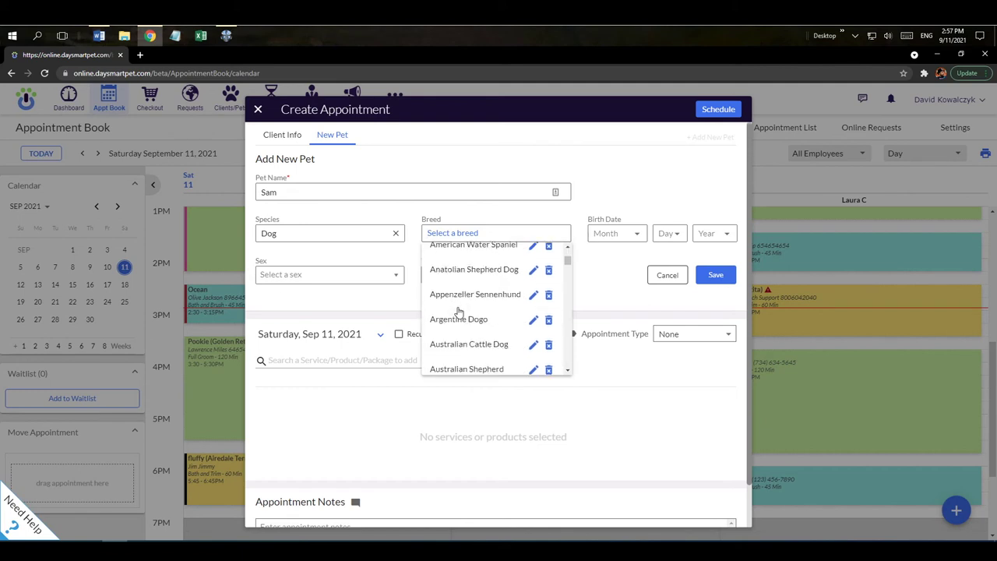
scroll(458, 311, down, 3)
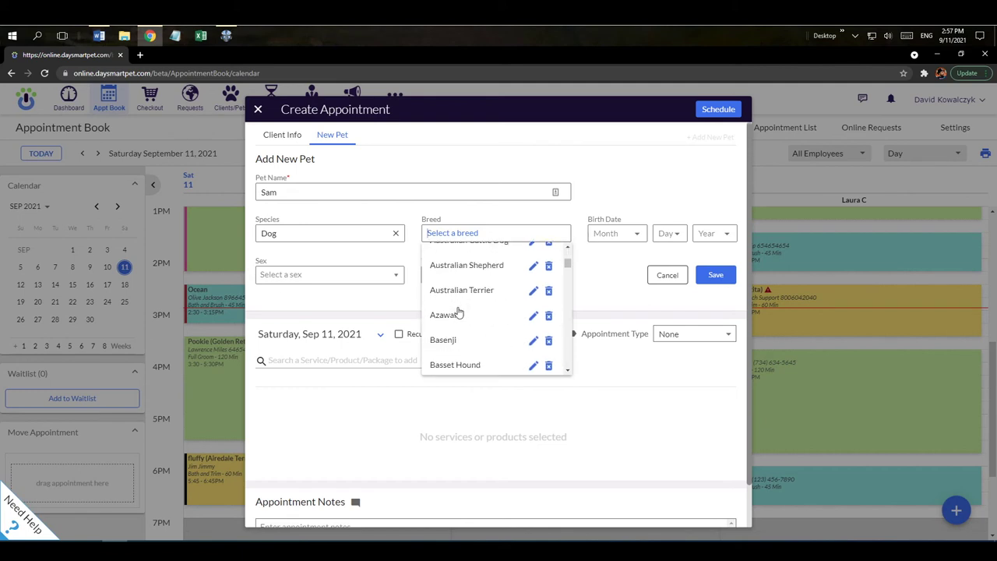
click(461, 365)
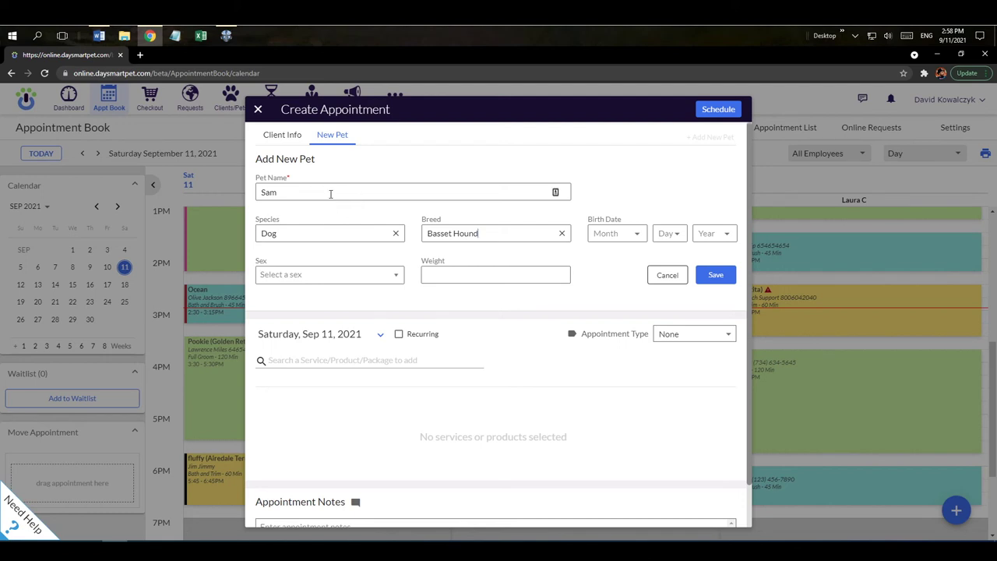
click(726, 284)
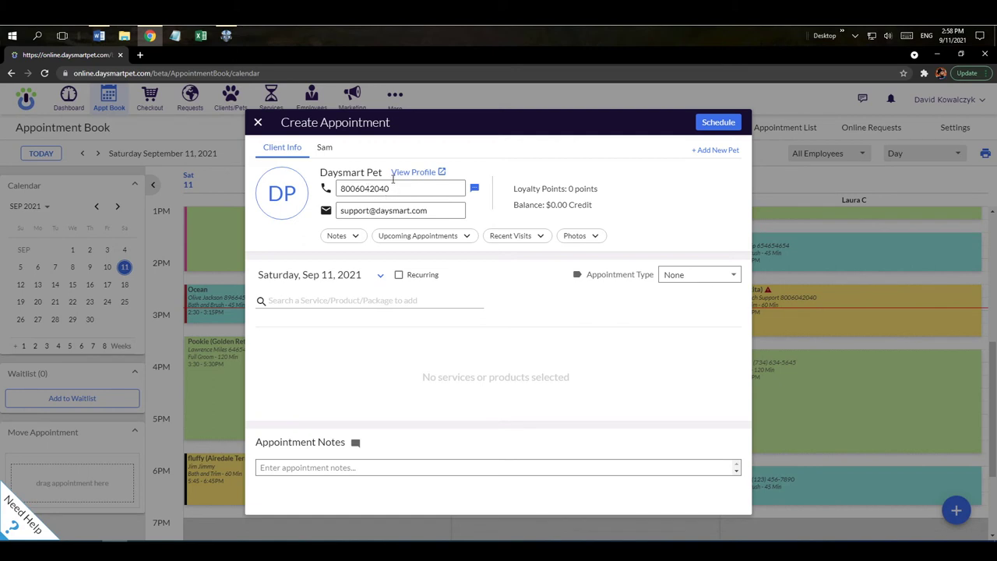
Expand the client's notes, upcoming appointments, recent visits and photos sections
click(324, 152)
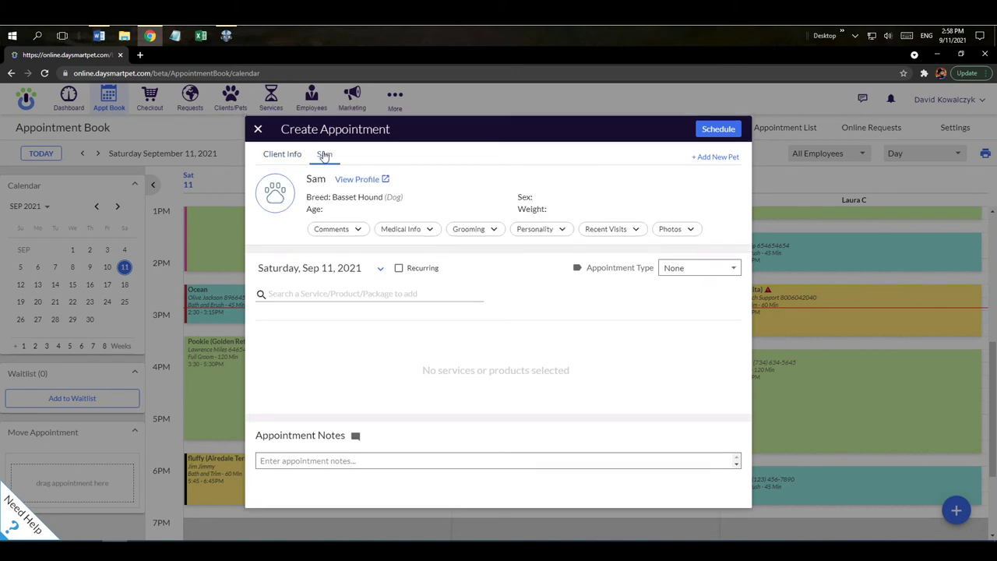
click(290, 155)
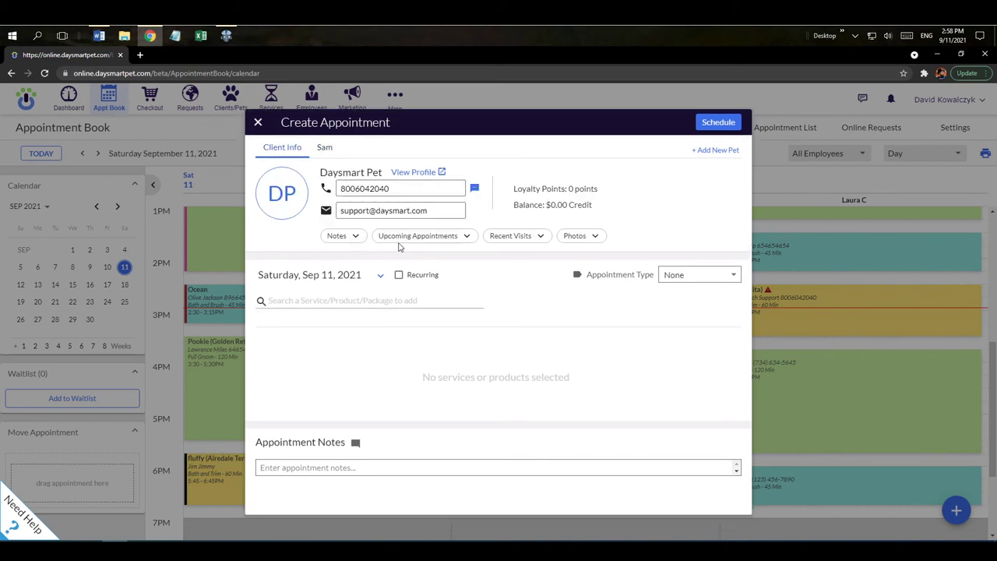
click(353, 236)
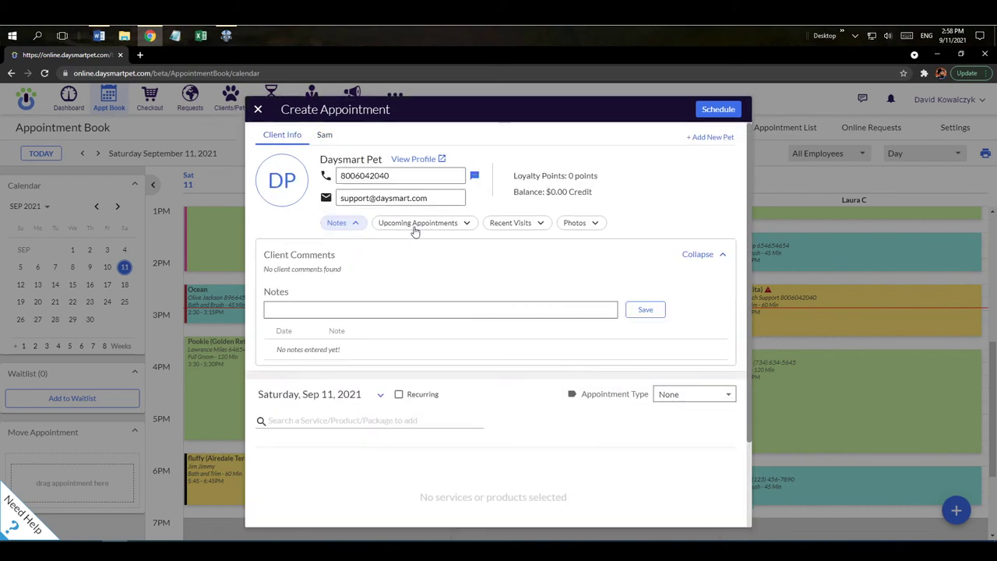
click(414, 226)
click(527, 226)
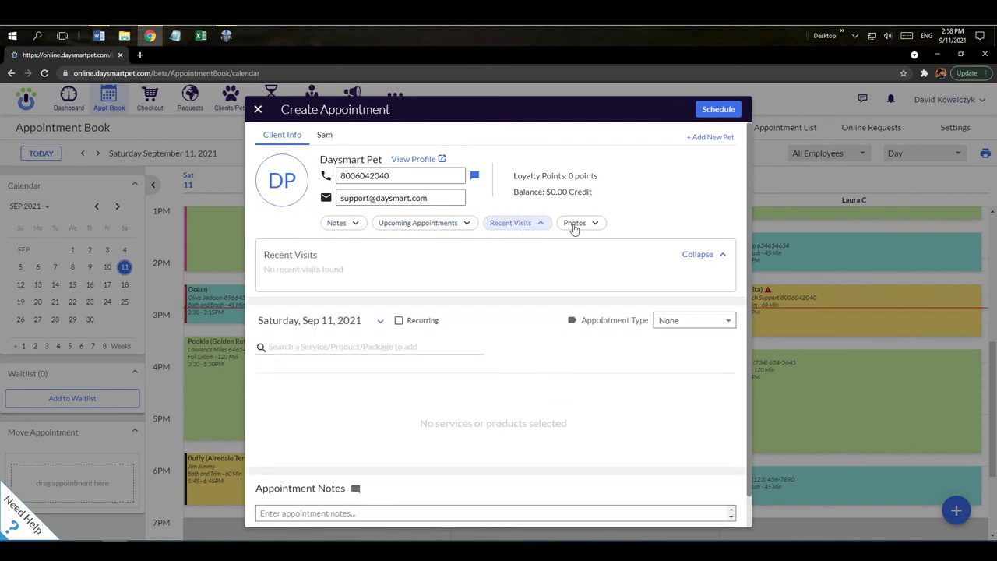
click(574, 225)
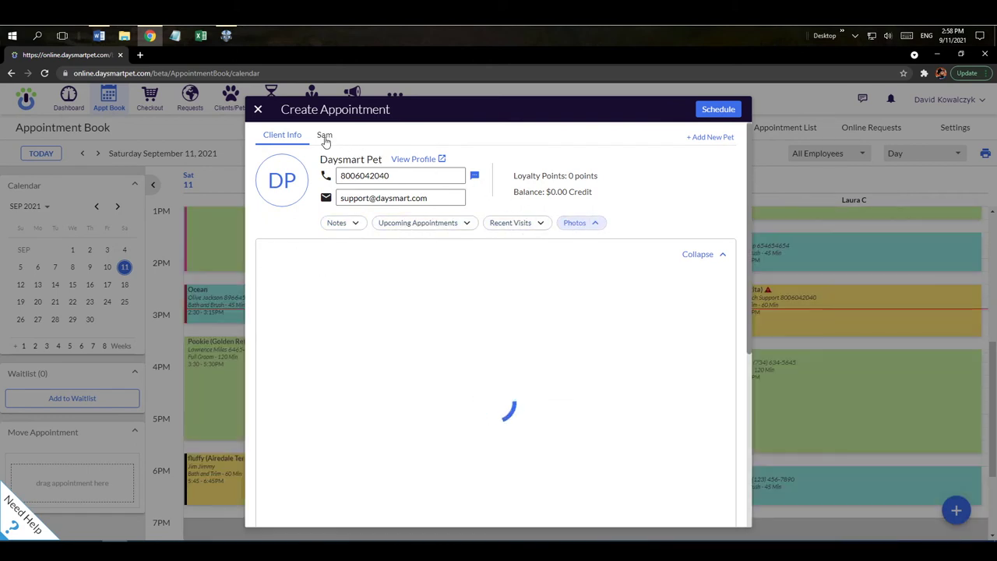
In Sam's details, expand comments and medical info, try a Parvovirus vaccination, then discard it
click(325, 137)
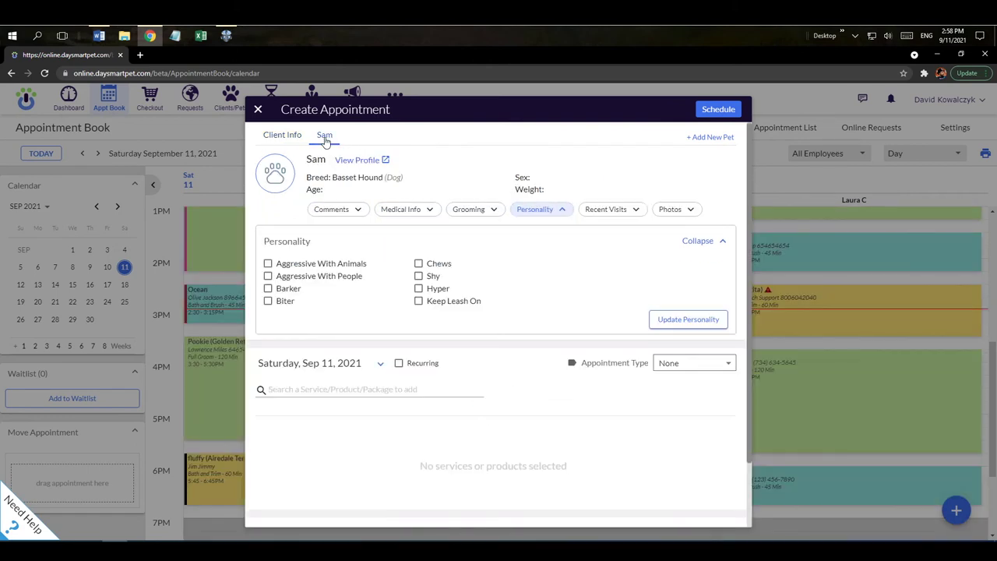
click(357, 211)
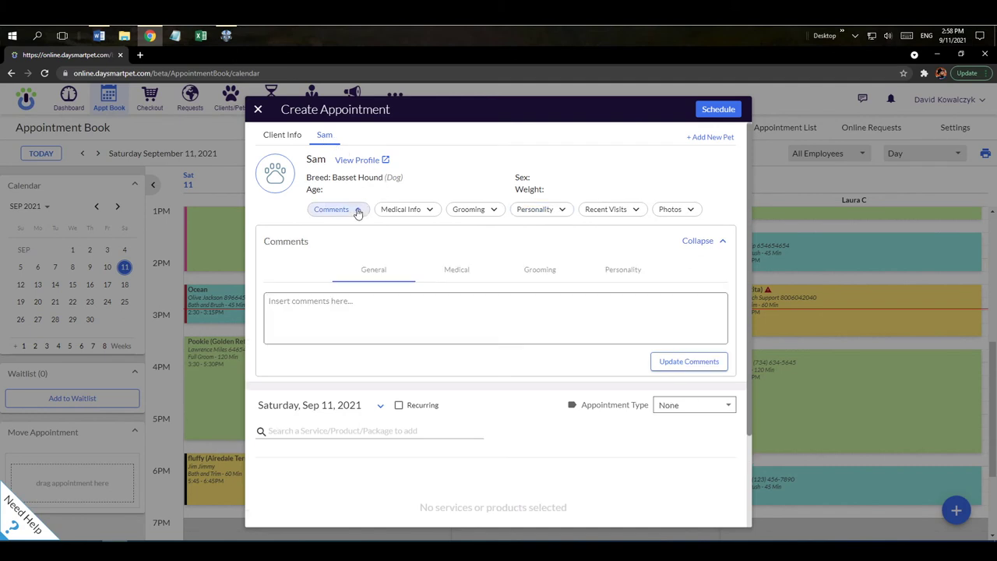
click(403, 215)
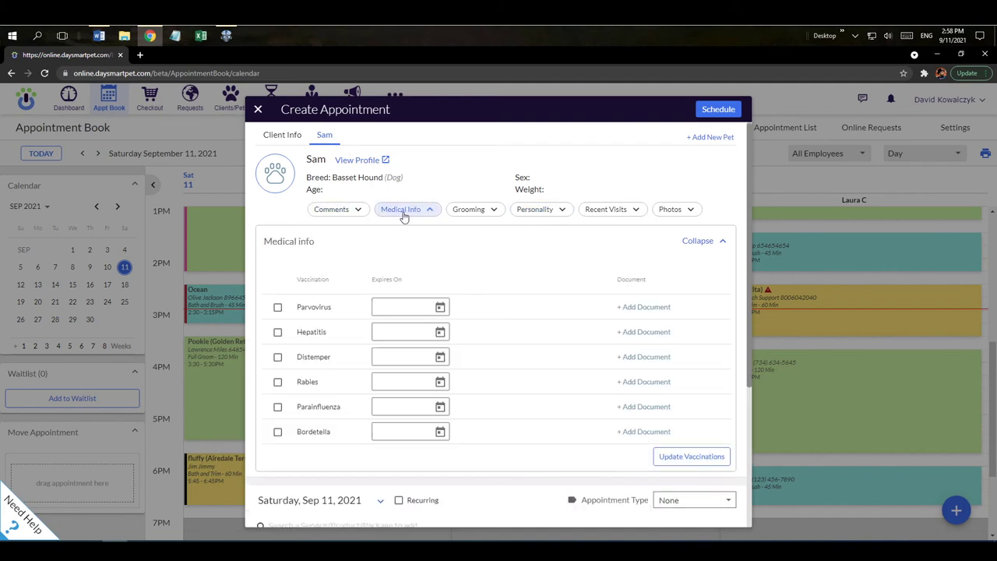
click(278, 307)
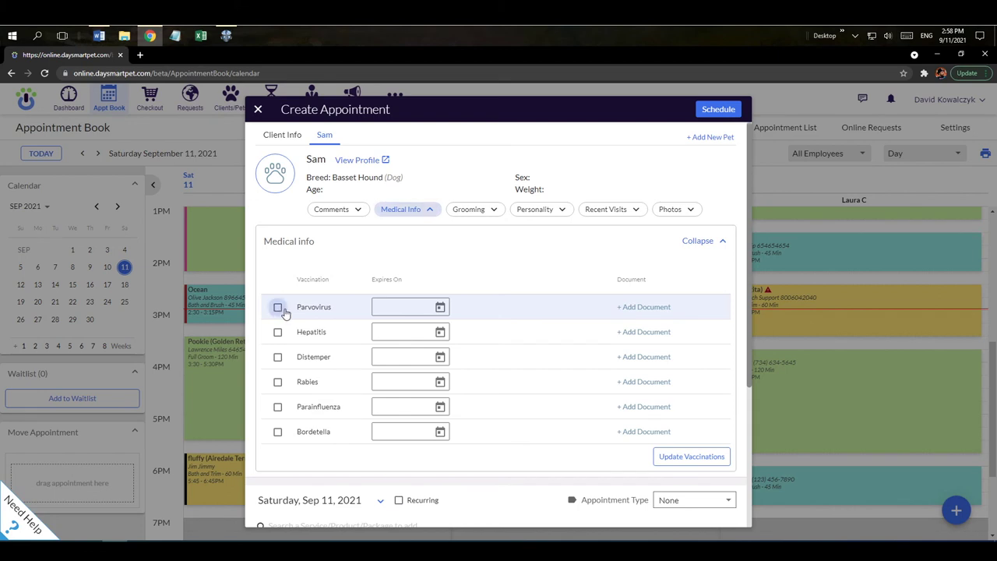
click(440, 308)
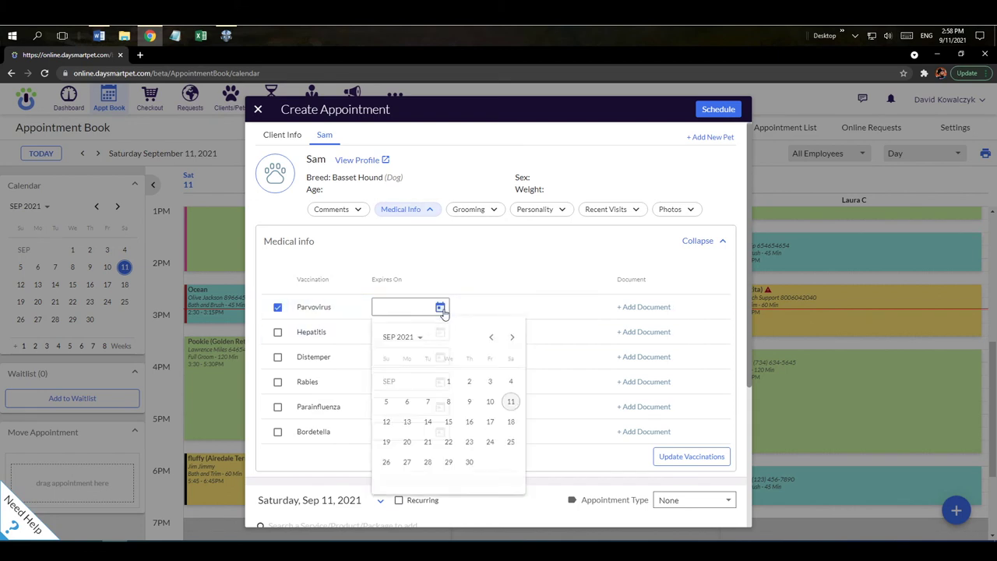
click(538, 283)
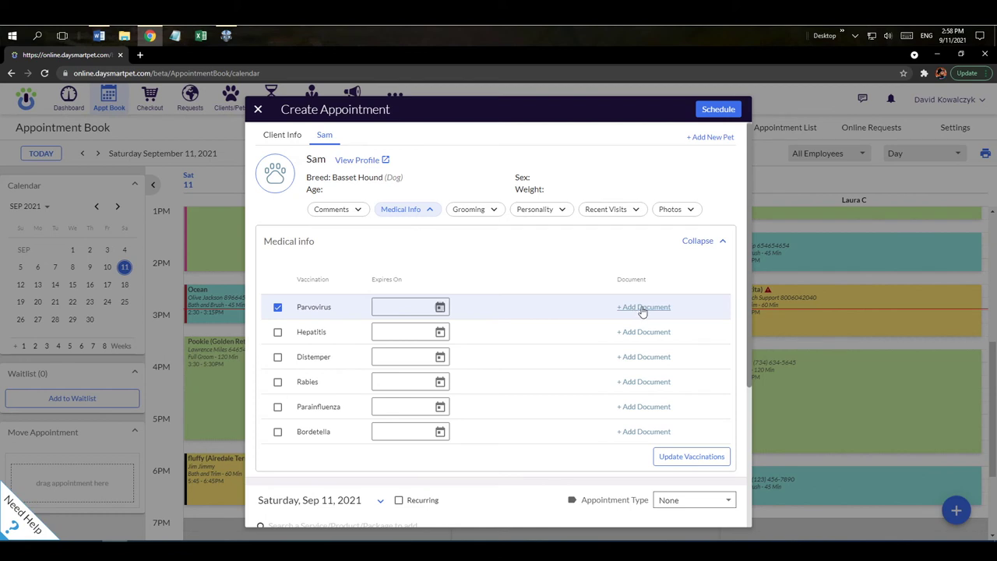
click(278, 307)
click(489, 211)
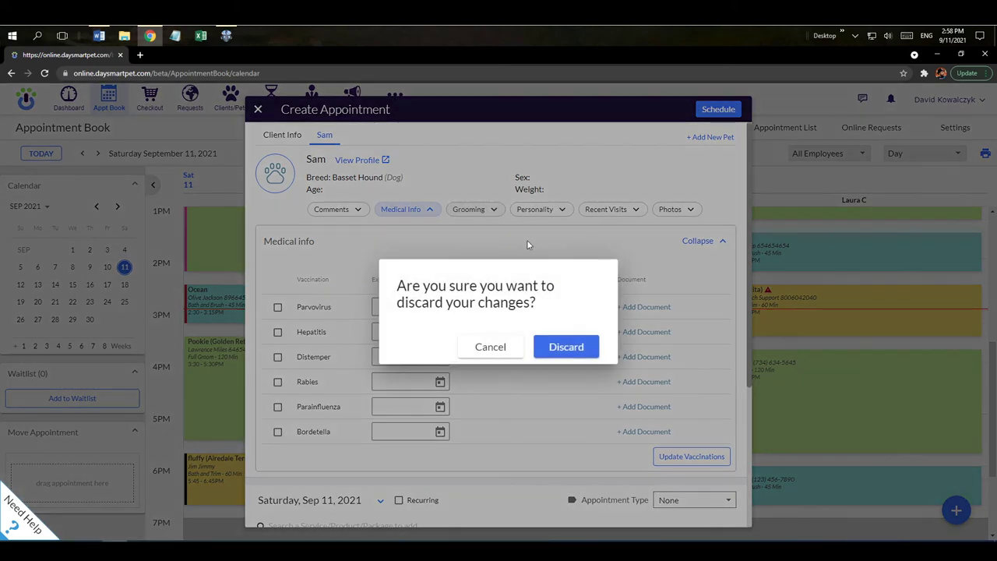
click(563, 351)
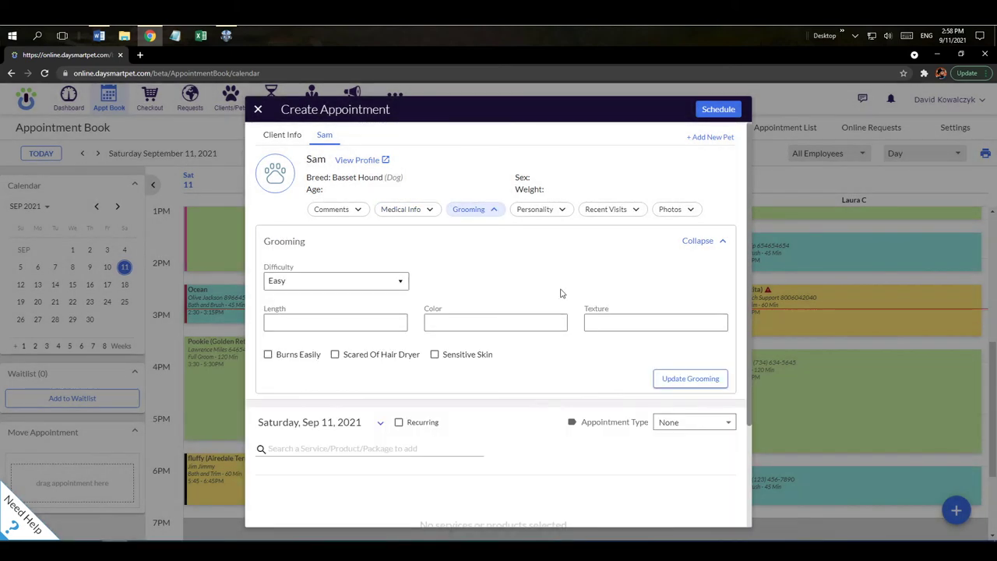
Expand Sam's personality traits, recent visits and photos, then collapse photos again
click(537, 212)
click(600, 210)
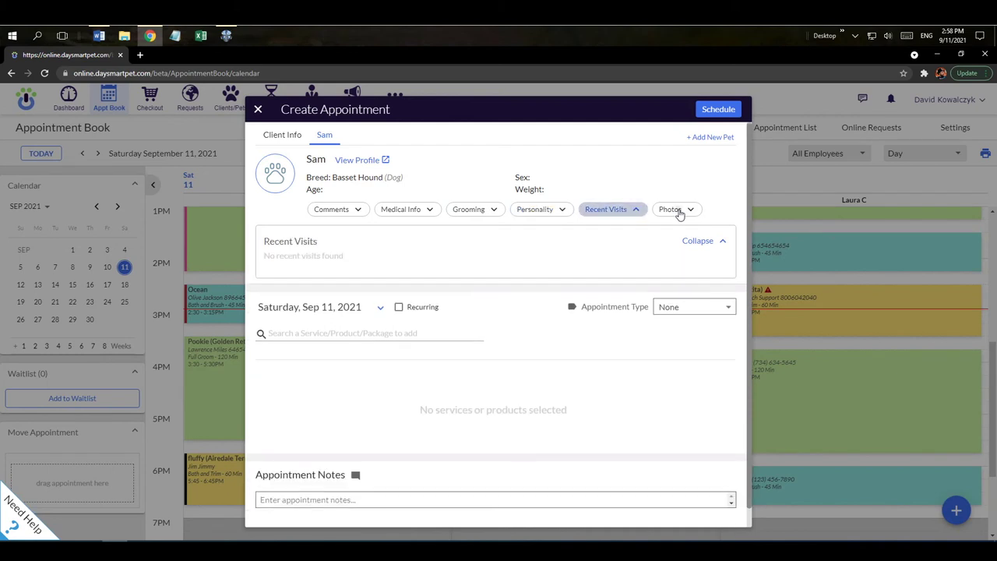
click(670, 211)
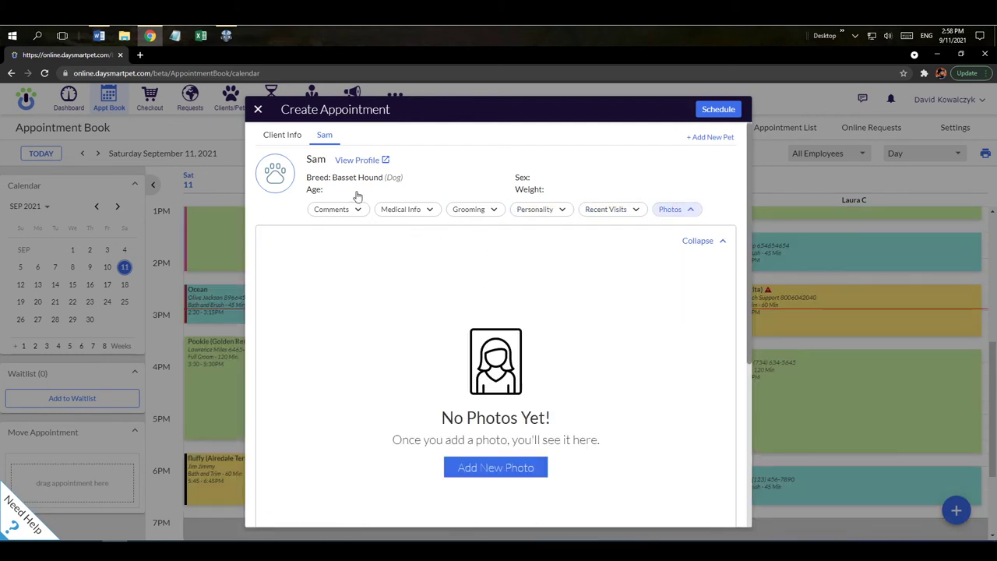
click(703, 245)
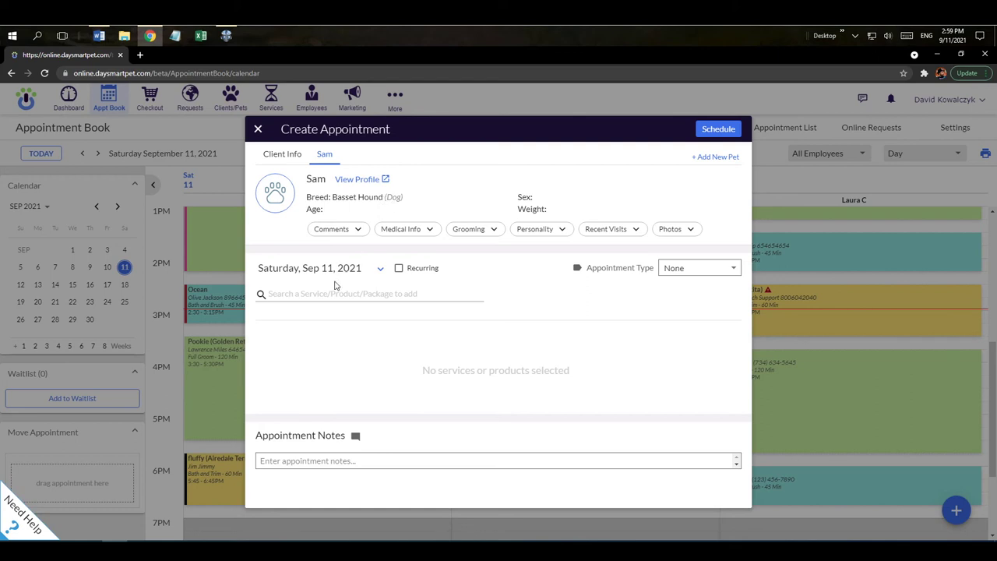
Add a 45-minute Bath and Brush with the note 'Special Note' and schedule the appointment
click(310, 295)
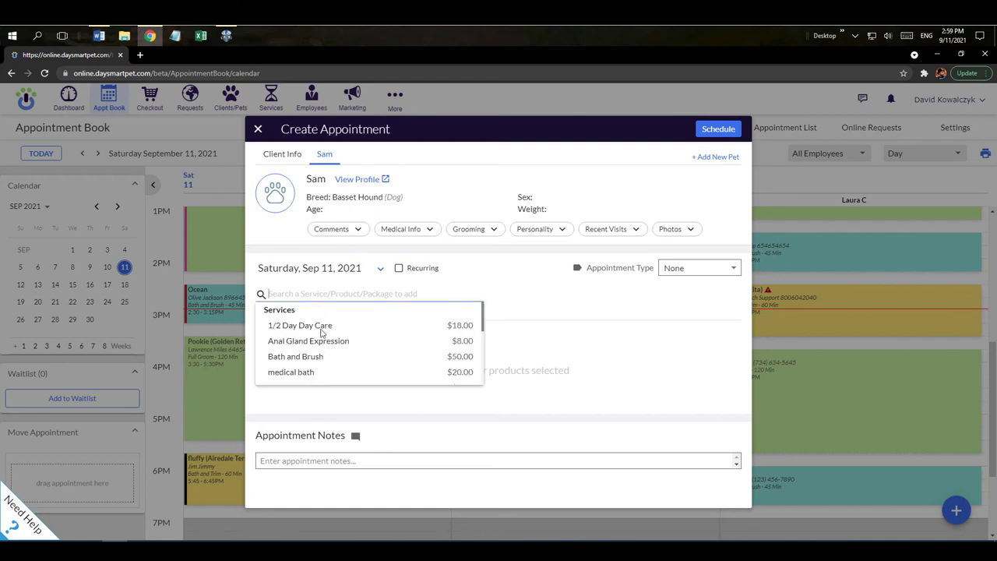
click(321, 357)
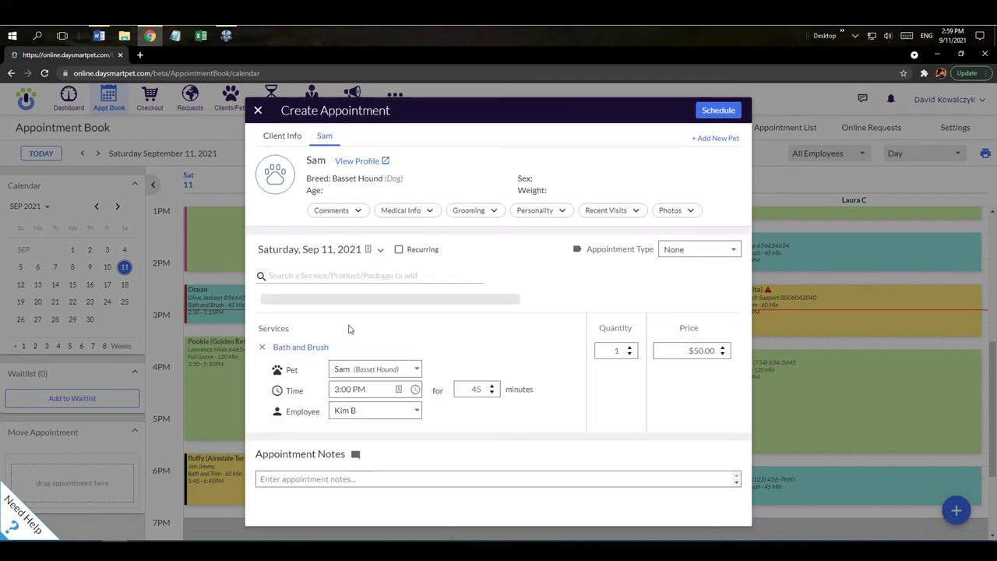
double_click(475, 384)
click(608, 348)
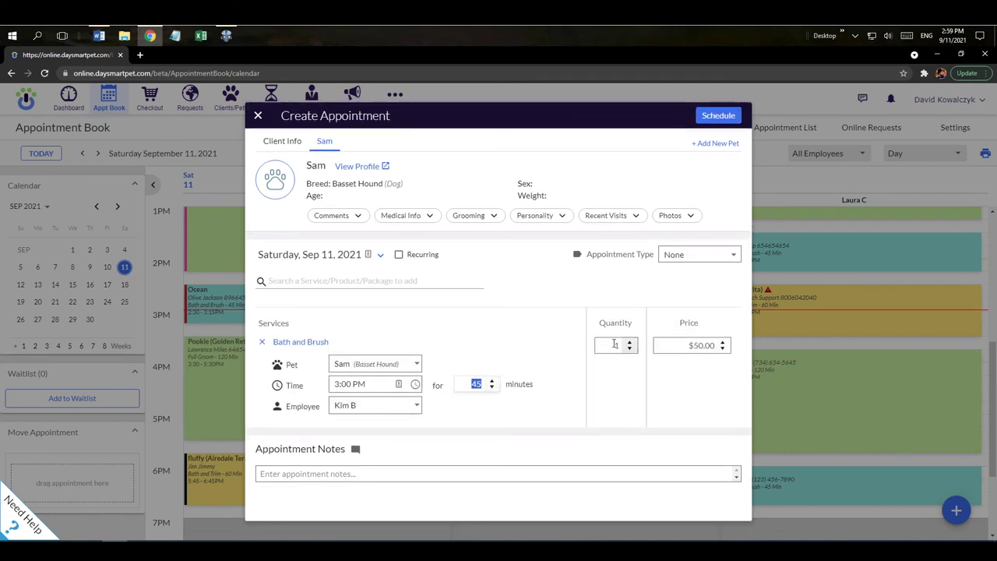
click(693, 351)
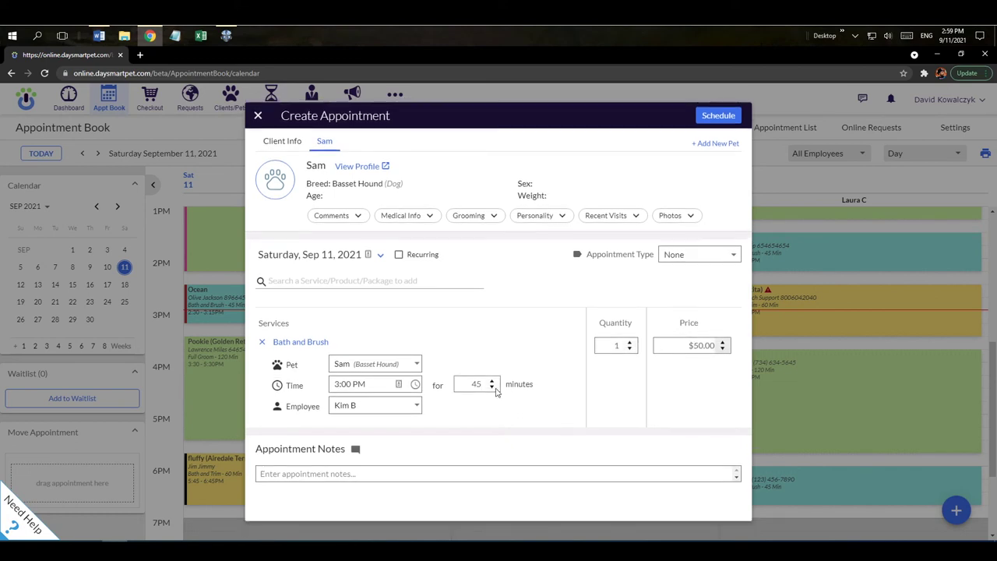
click(366, 473)
text(Special Note)
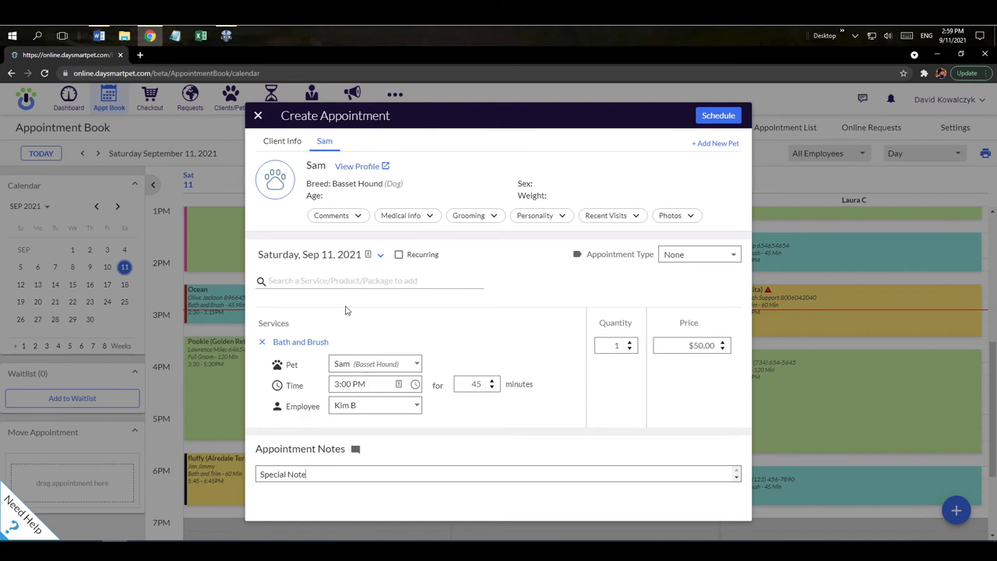
click(720, 118)
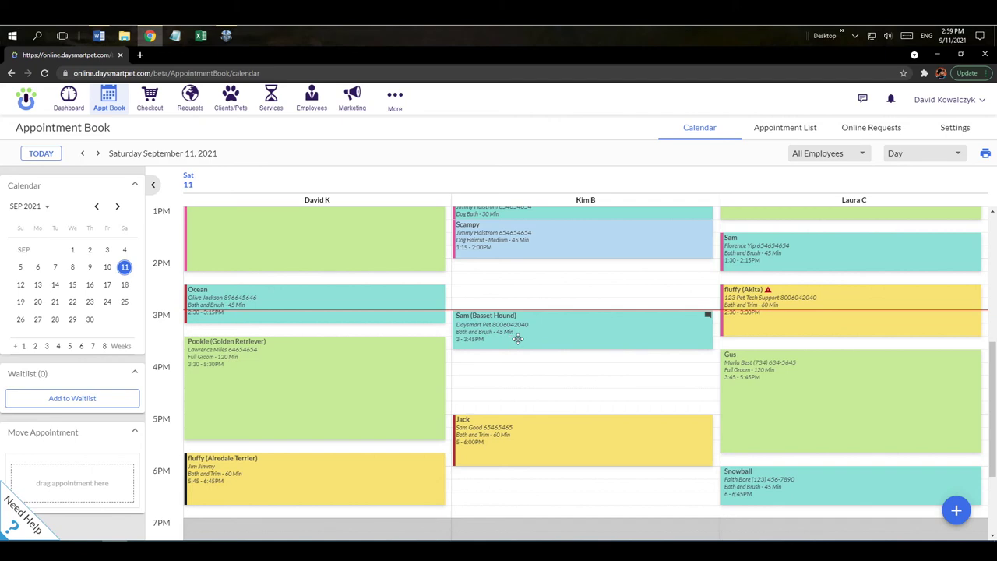
Open Sam's 3 PM appointment details and the client's profile in a new tab
click(517, 338)
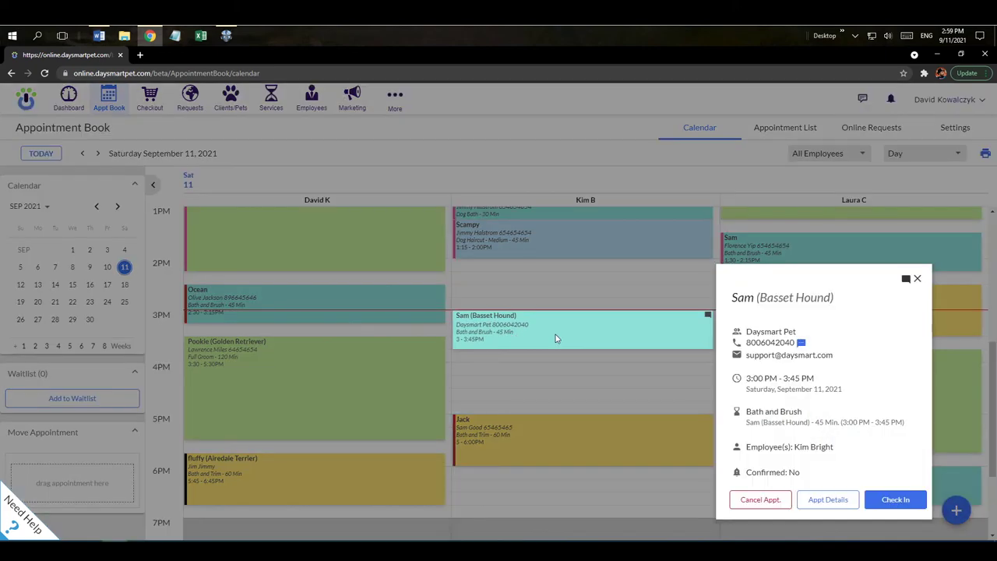
click(818, 500)
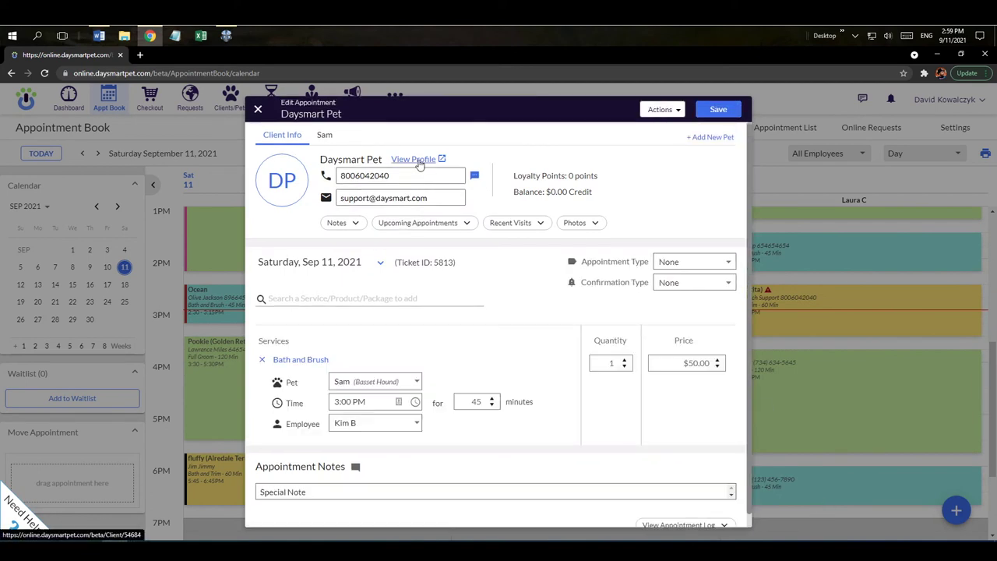
click(419, 162)
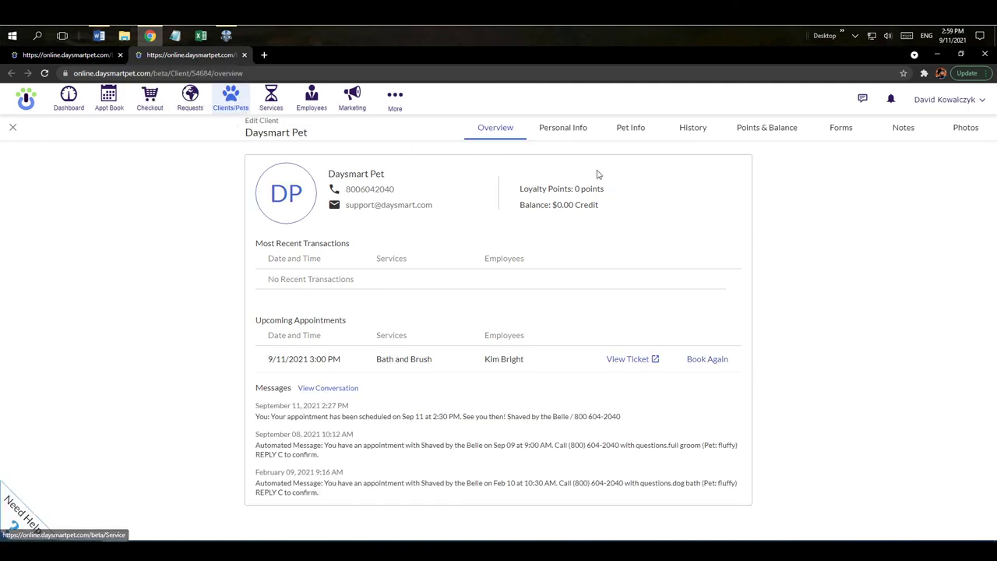
click(66, 56)
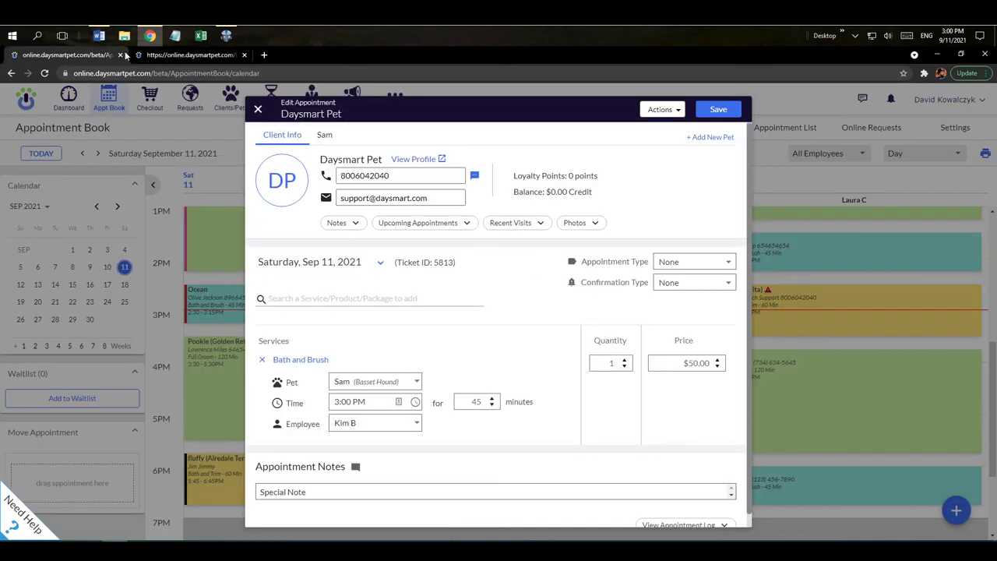
click(162, 54)
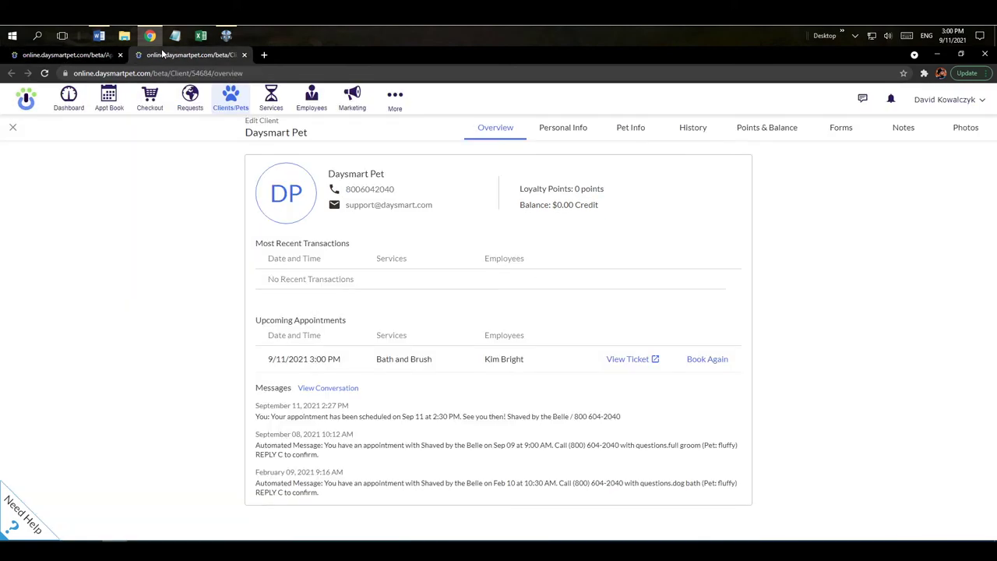
Browse the profile's personal info, visits, loyalty, forms, notes and photos, ending on Sam's pet info
click(566, 133)
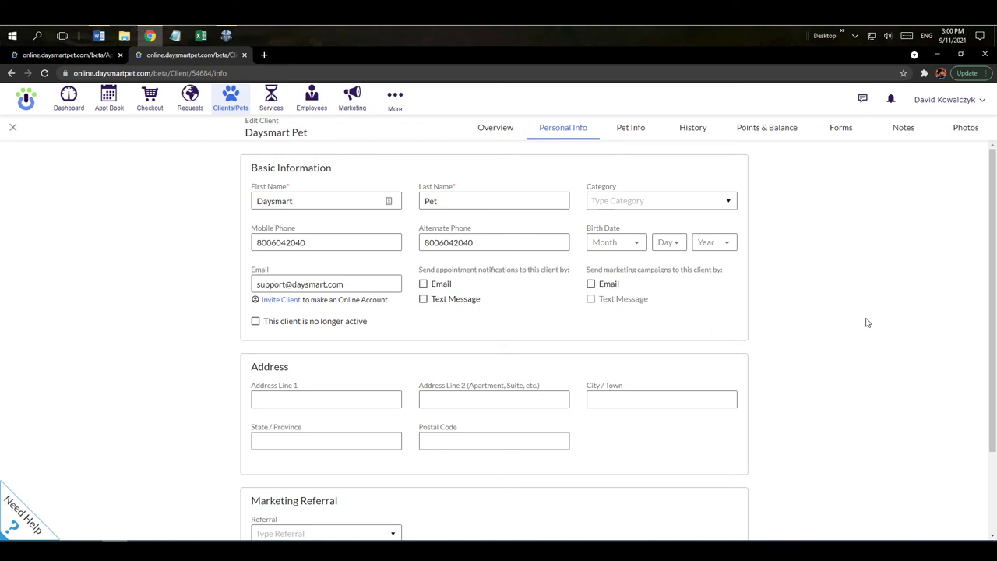
scroll(857, 328, down, 1)
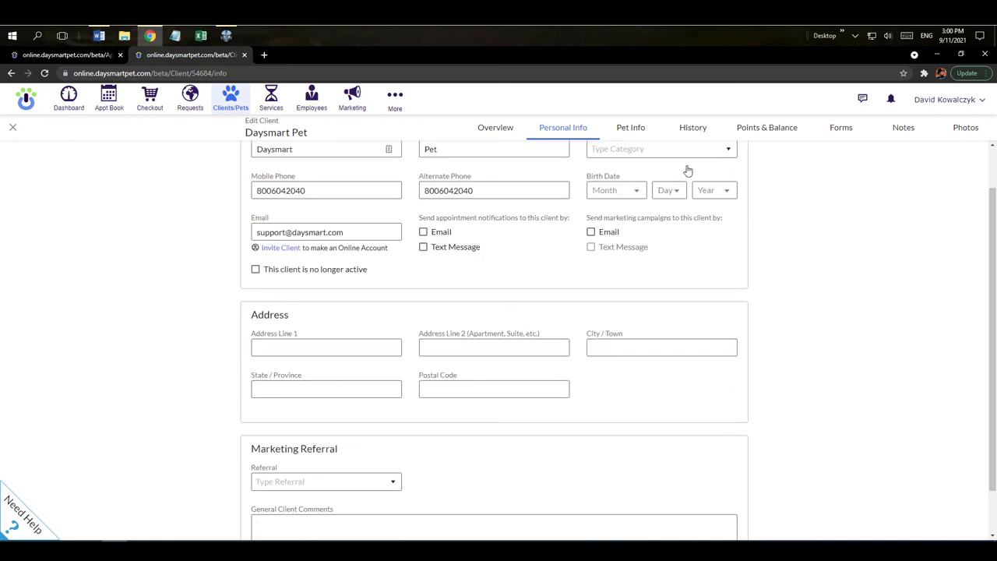
click(637, 132)
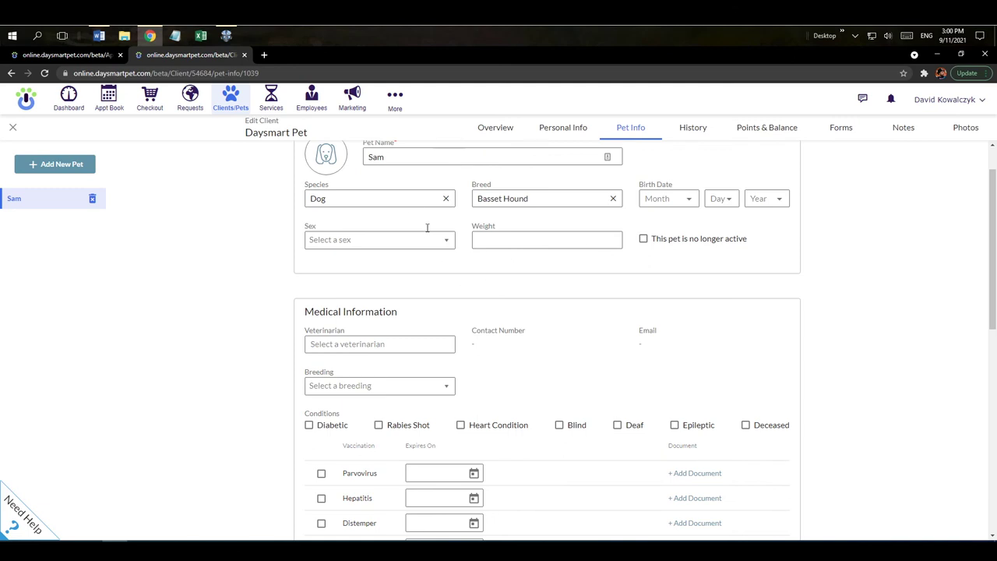
click(694, 129)
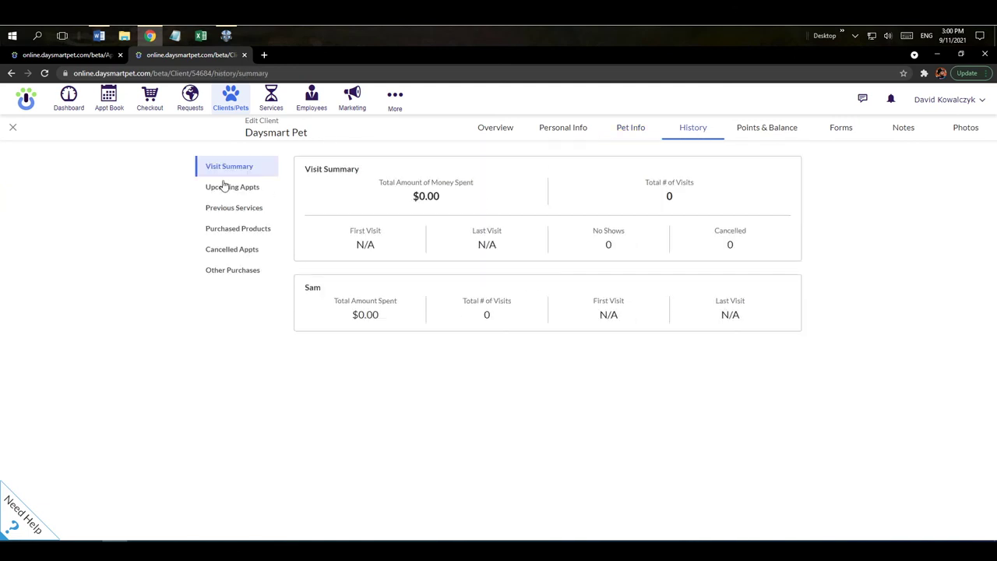
click(772, 133)
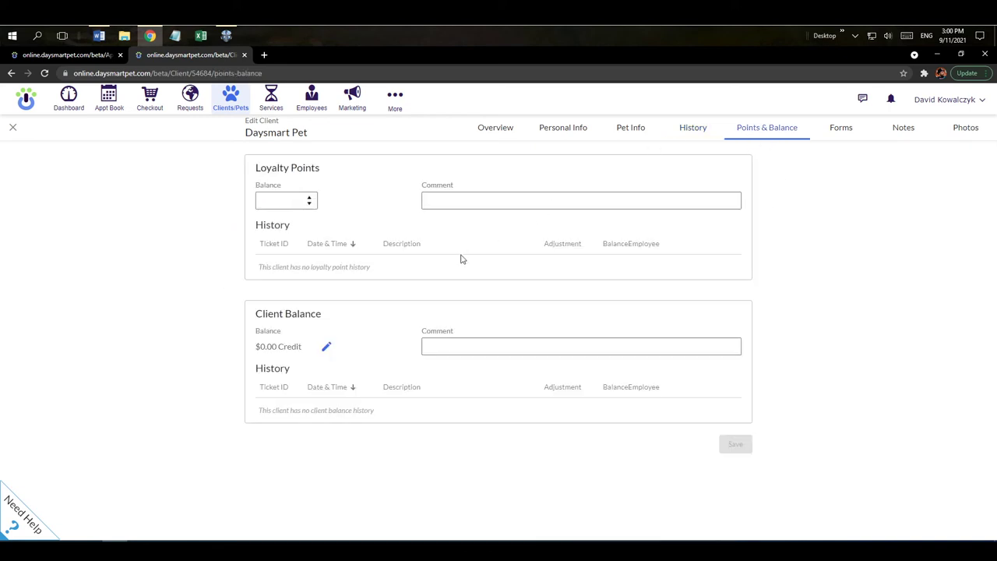
click(842, 129)
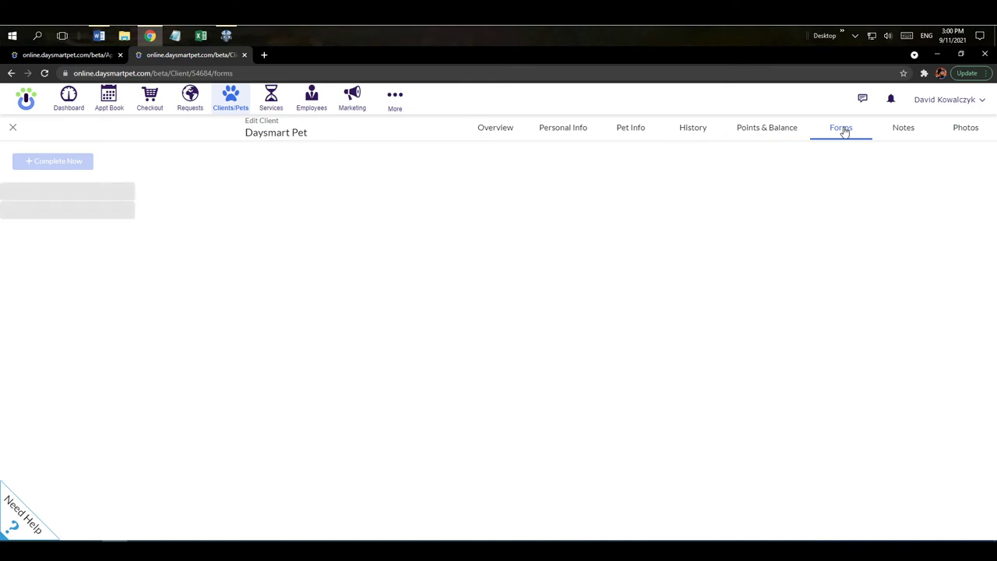
click(904, 132)
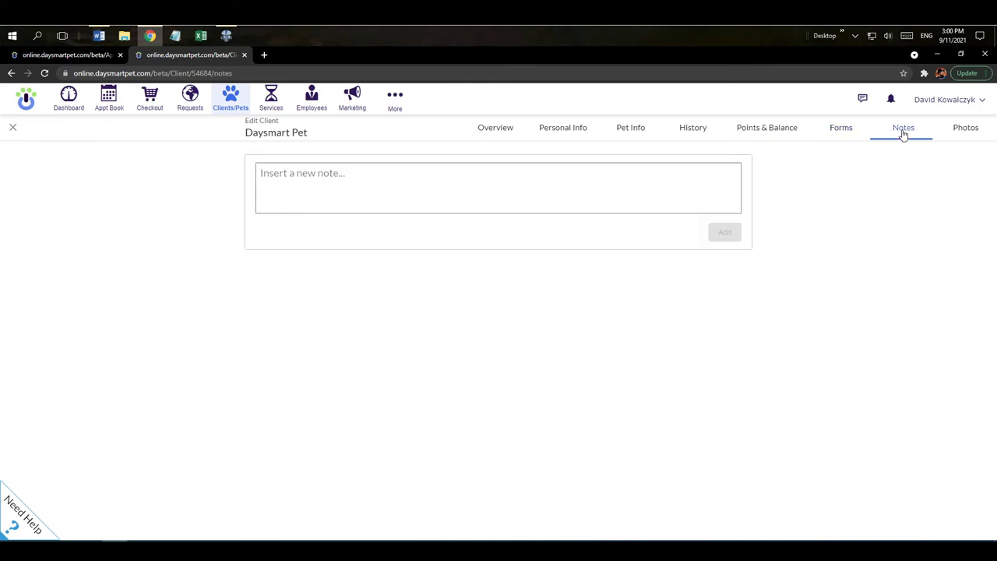
click(967, 132)
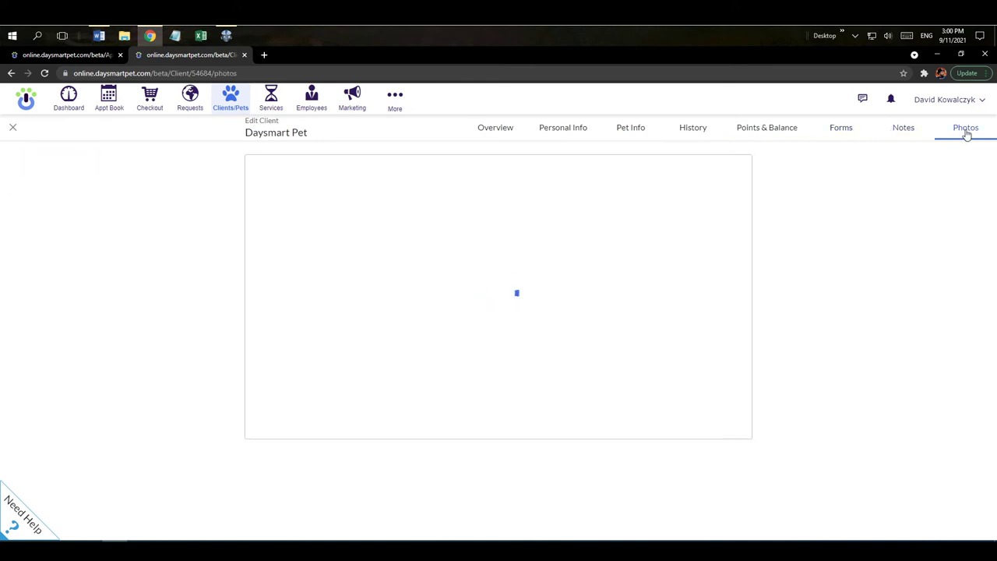
click(630, 132)
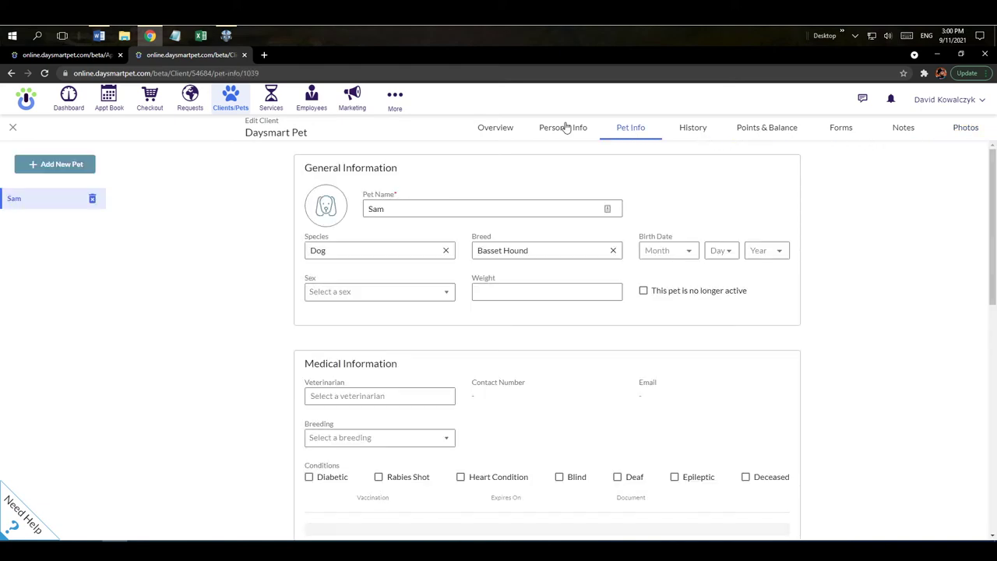
Upload goldendoodle.jpg as both Sam's and the client's picture, then close the client profile
click(327, 227)
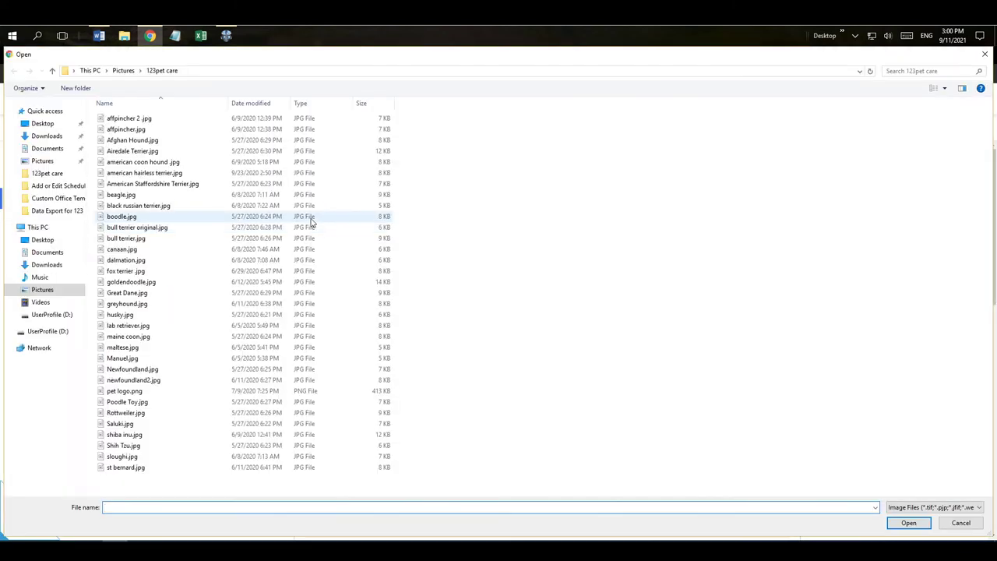
double_click(141, 283)
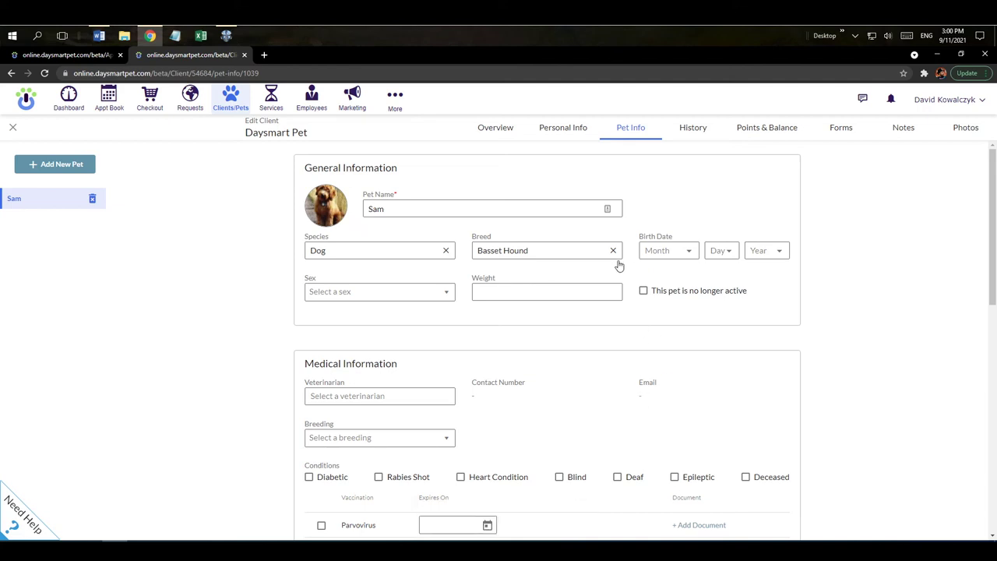
click(496, 133)
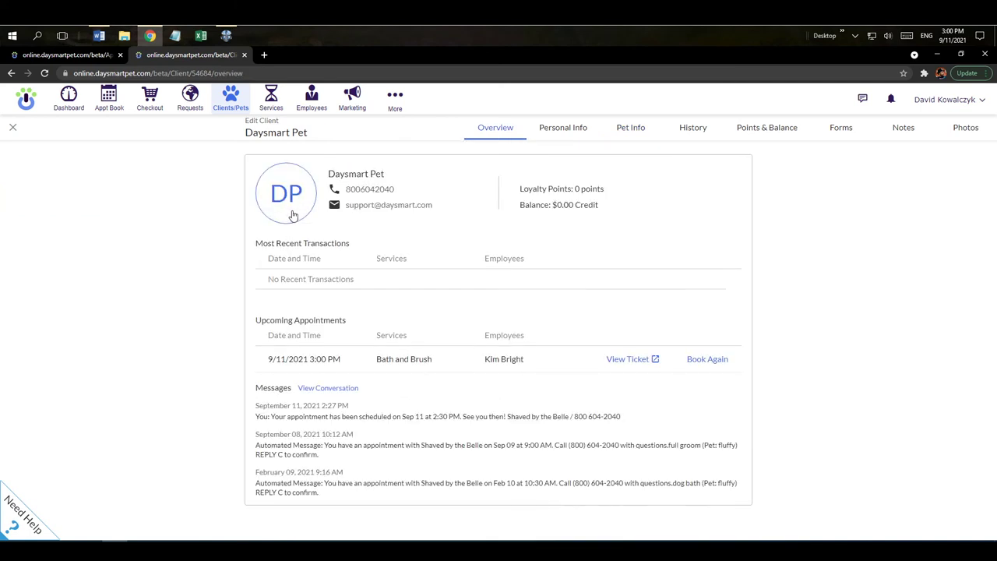
click(287, 218)
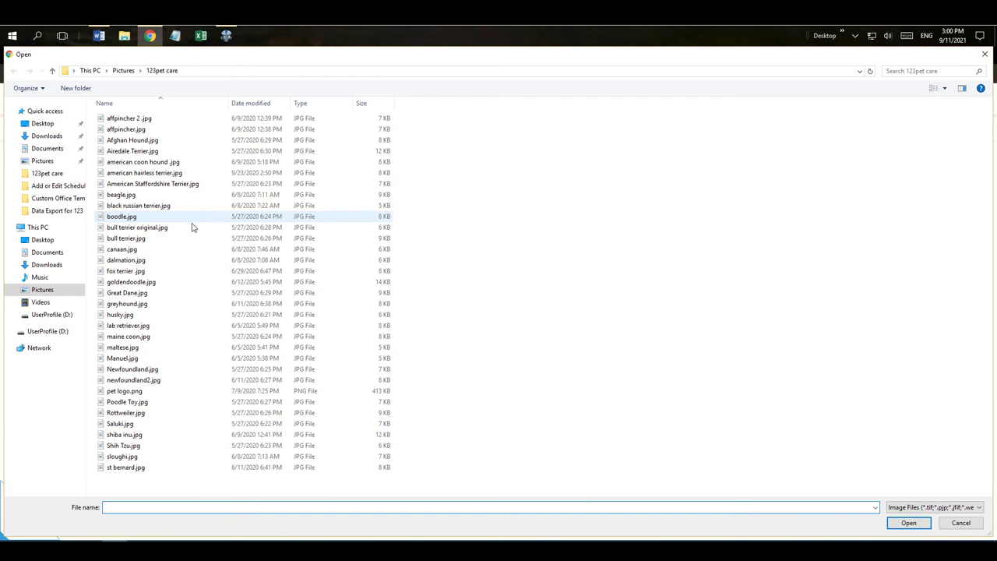
double_click(148, 282)
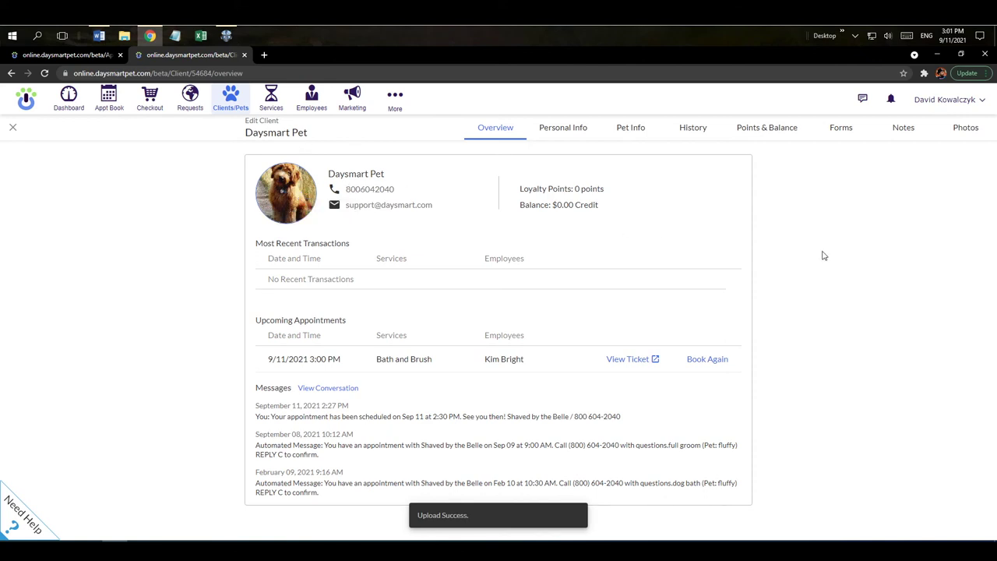
click(12, 127)
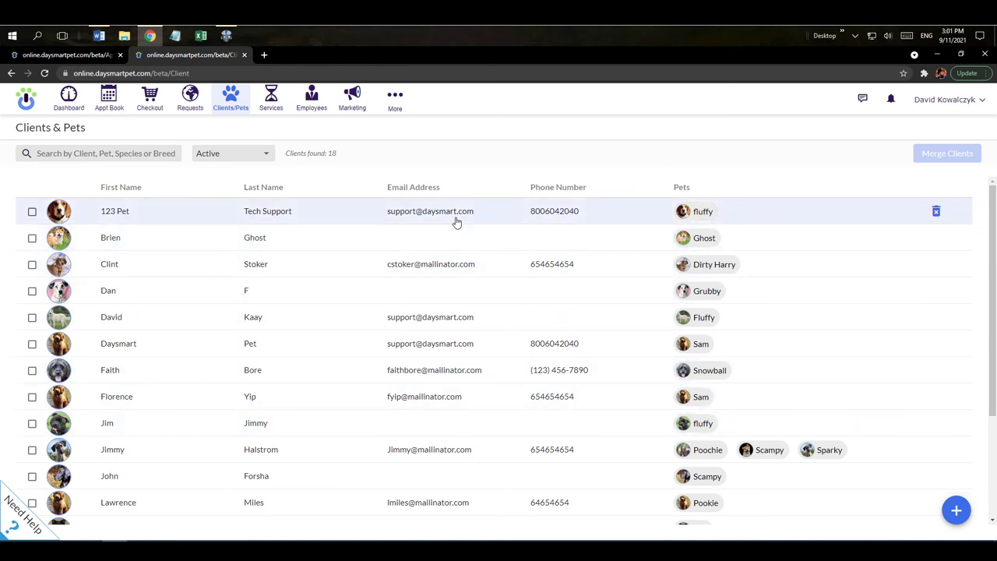
Save Sam's 3:00 PM appointment, check Sam in, and open the Edit Appointment form
click(245, 56)
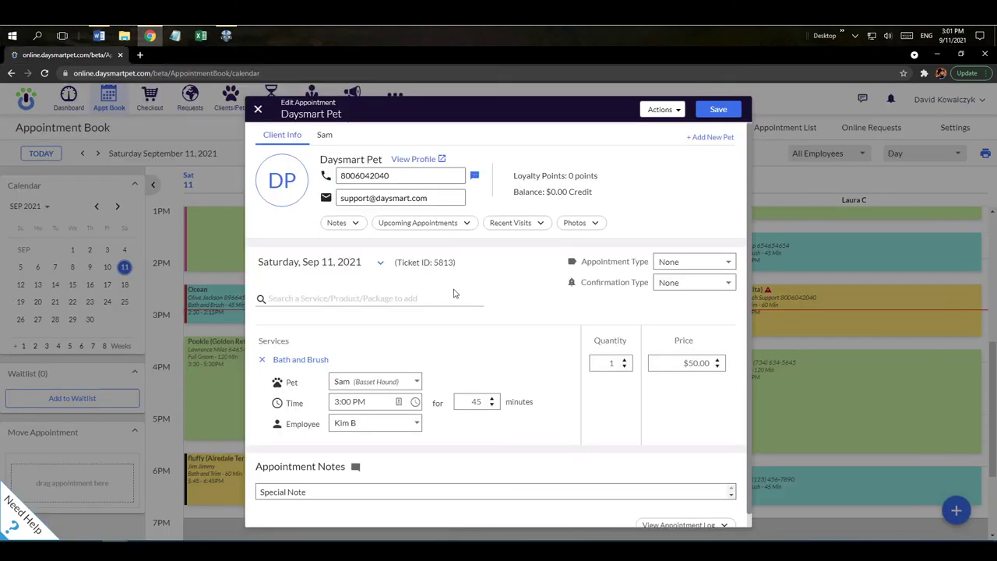
click(720, 116)
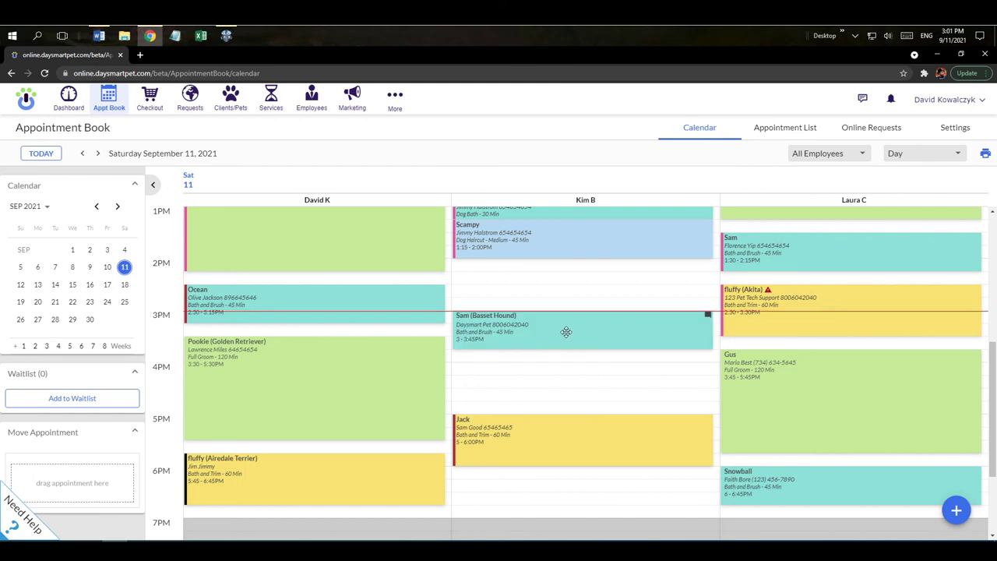
click(567, 332)
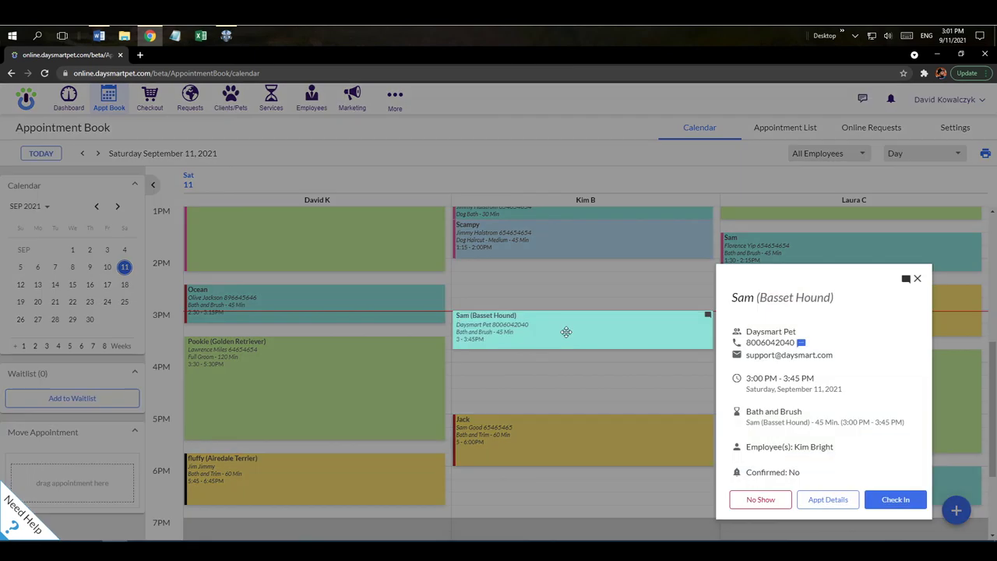
click(888, 500)
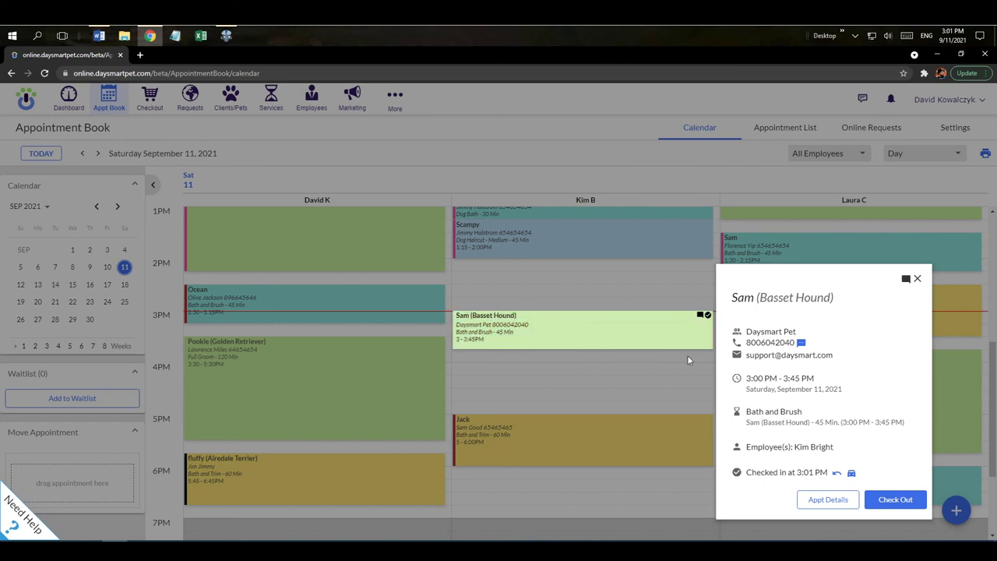
click(827, 499)
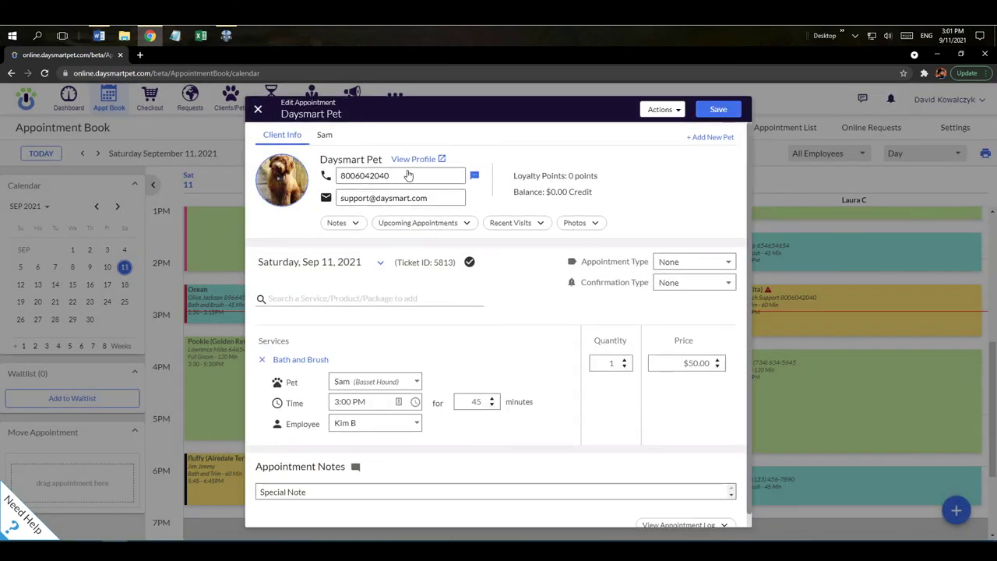
Add Anal Gland Expression to Sam's booking, save it, and reopen the appointment summary
click(323, 300)
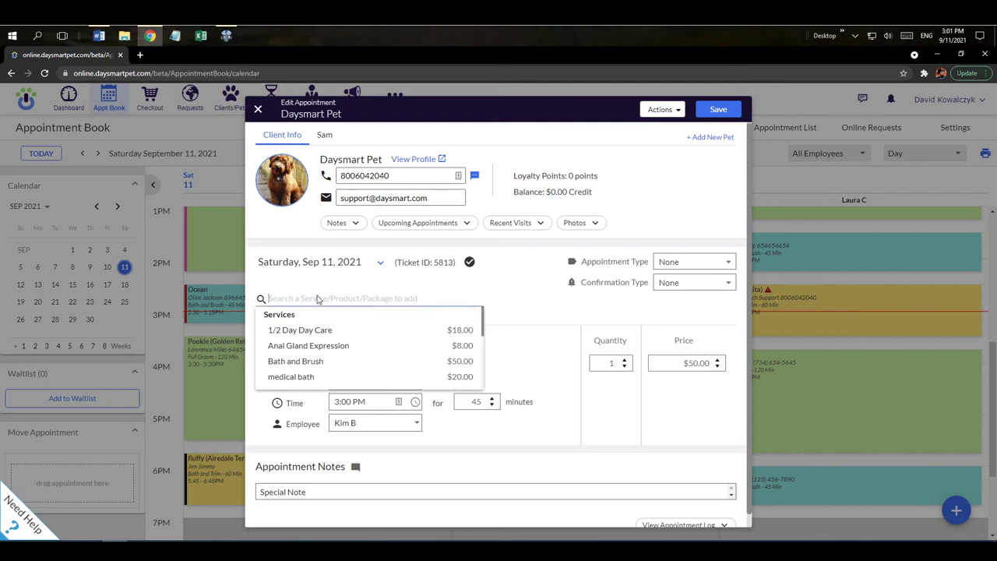
click(325, 347)
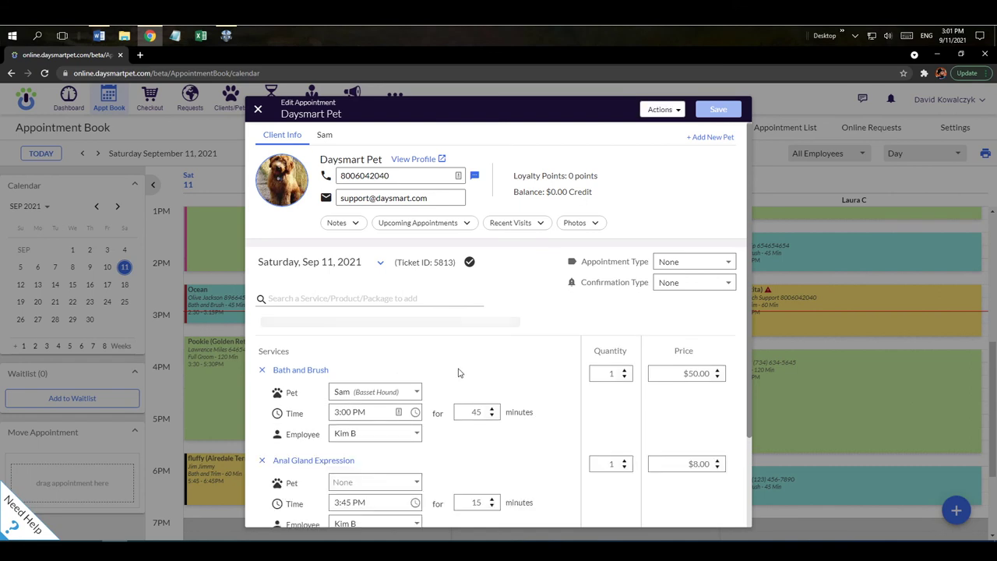
click(720, 110)
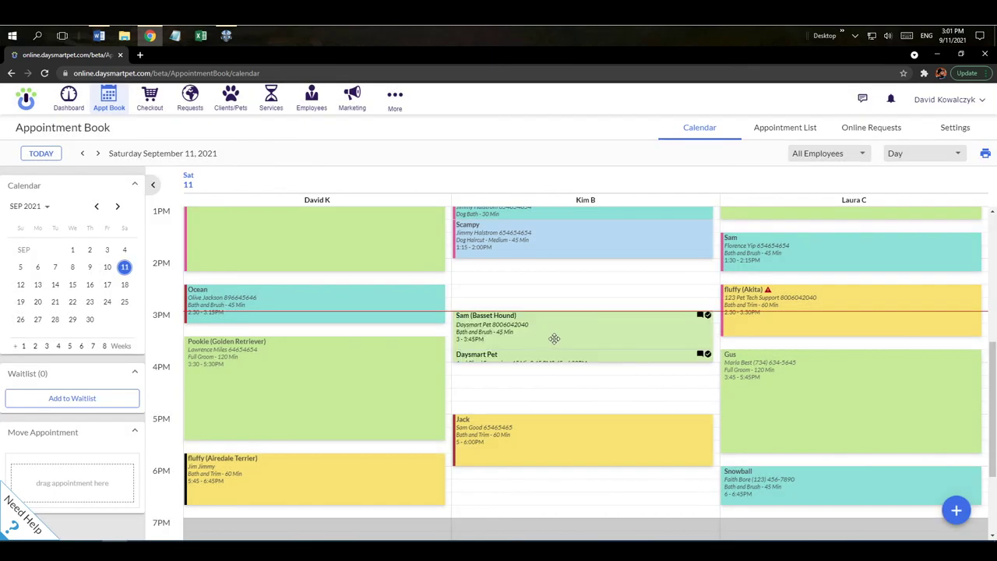
click(547, 331)
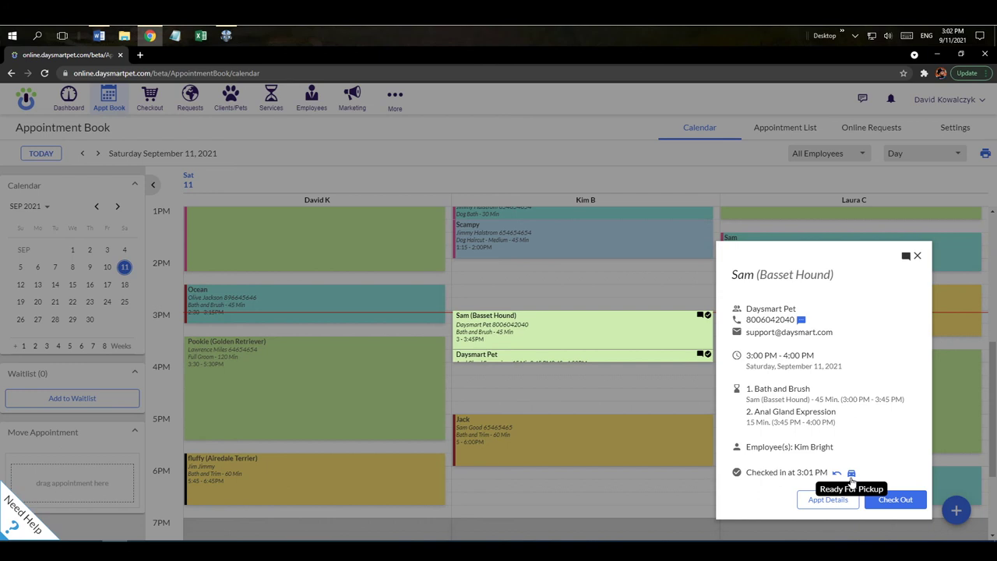
Mark Sam ready for pickup, send the pickup text, then reopen the appointment summary
click(852, 474)
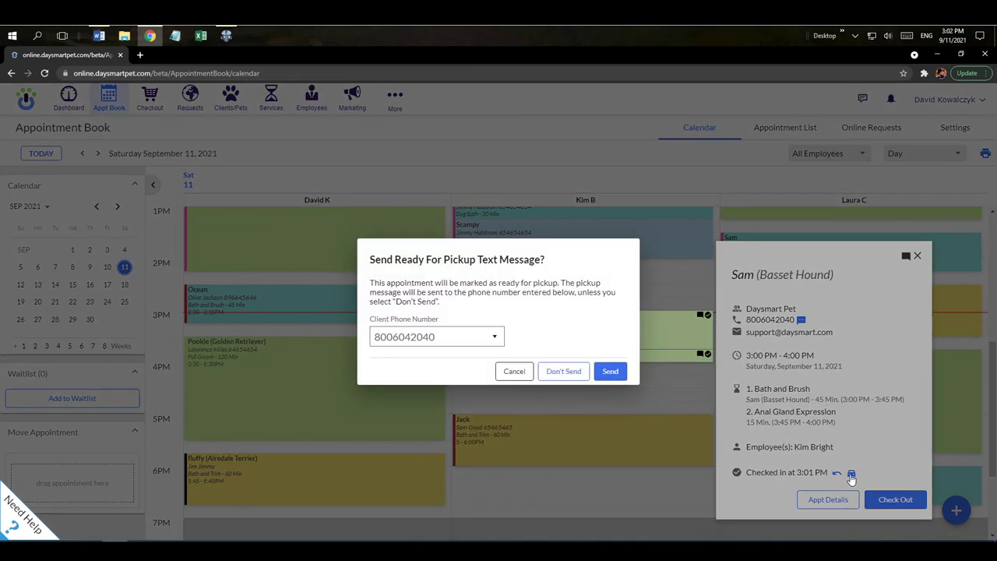
click(611, 373)
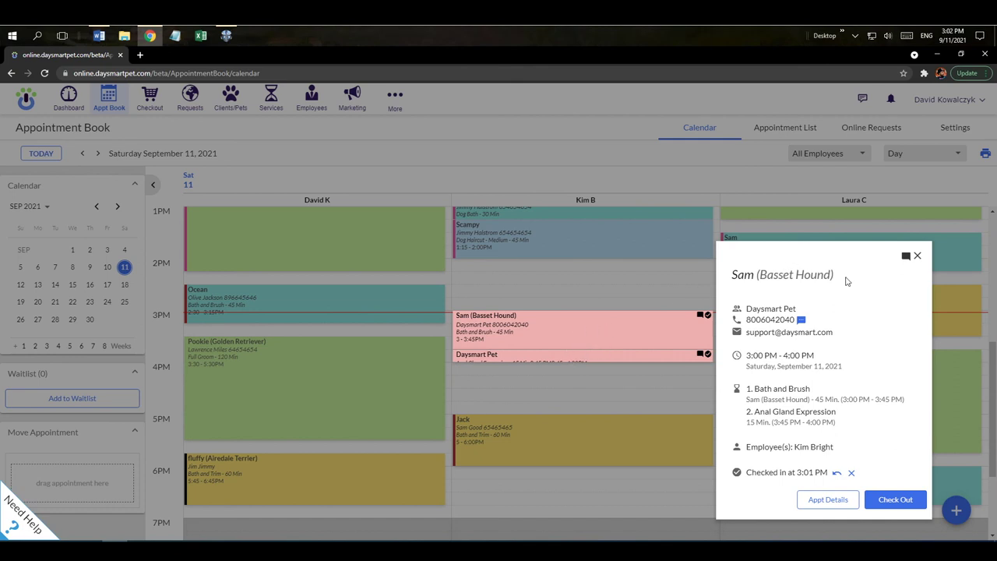
click(918, 256)
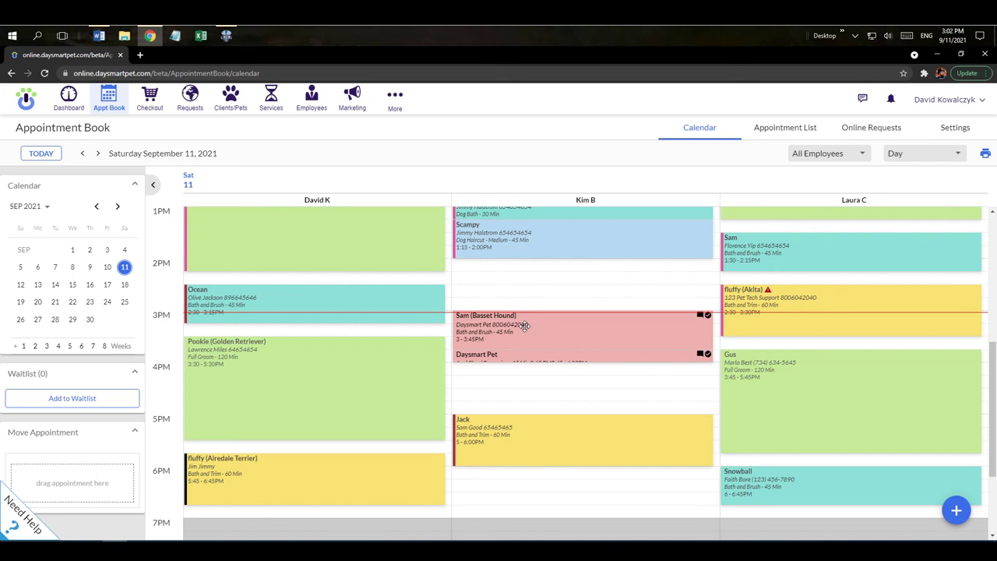
click(525, 325)
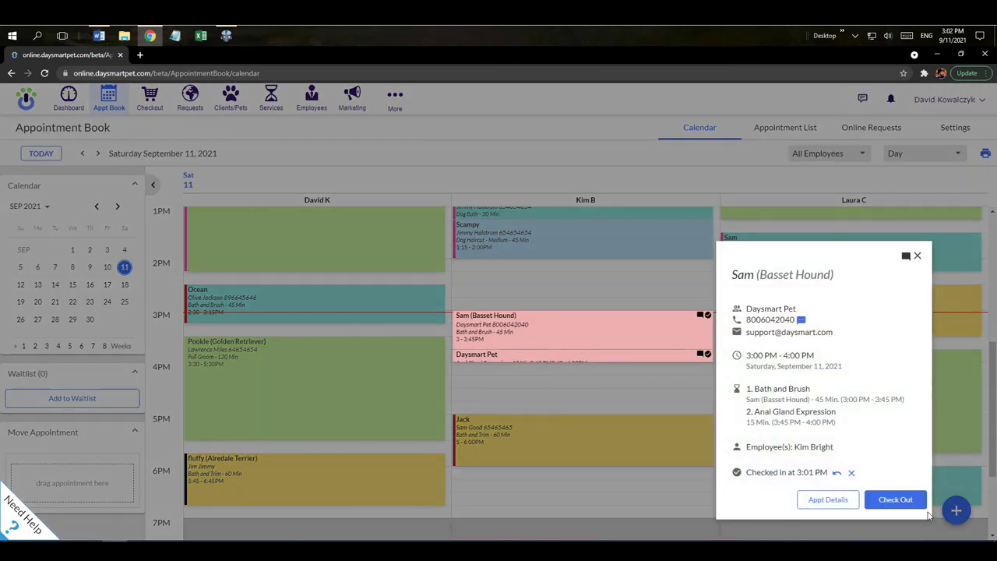
Check out Sam's appointment, assigning Sam to Anal Gland Expression, for $58.40 due
click(890, 505)
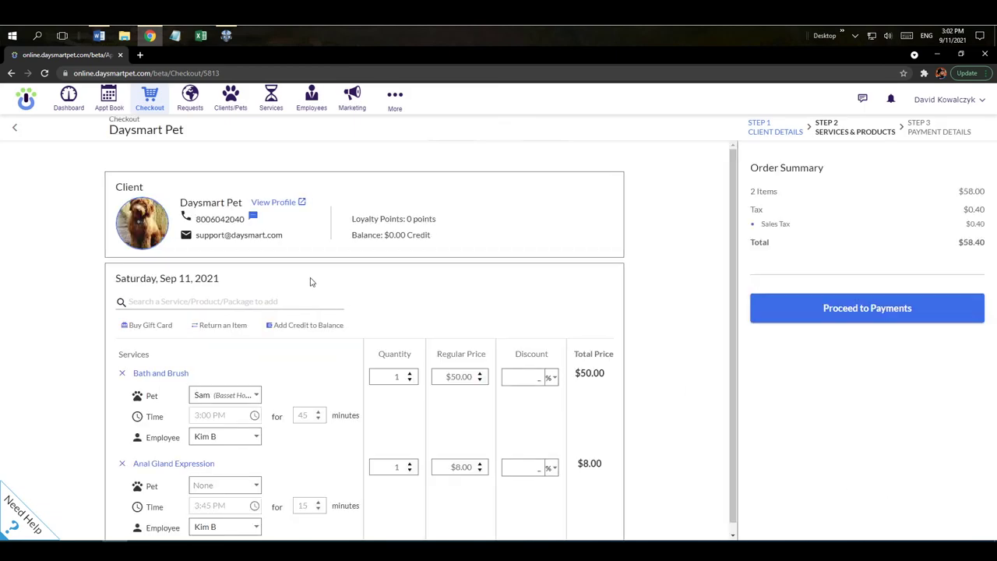
click(163, 302)
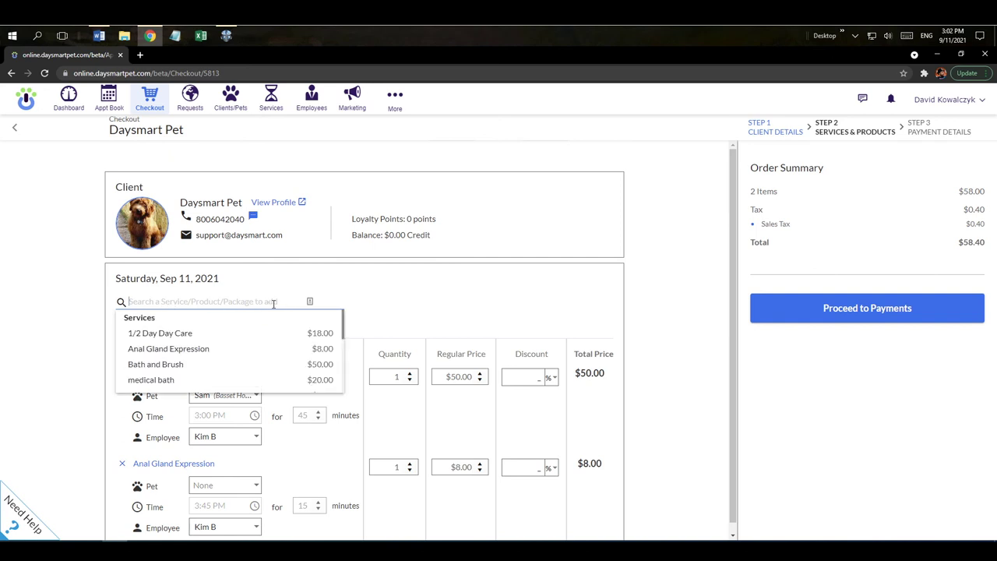
click(374, 308)
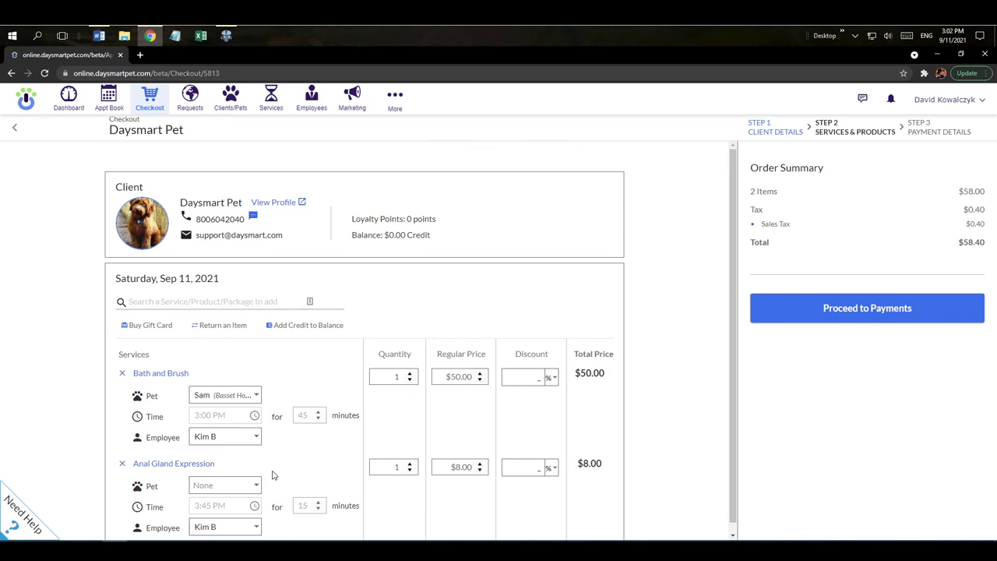
click(248, 490)
click(231, 509)
click(846, 310)
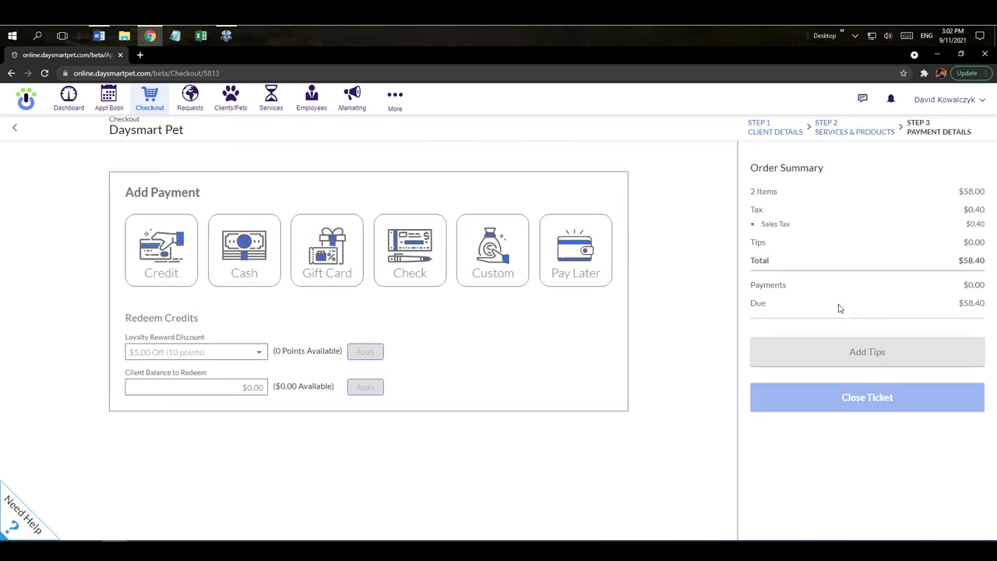
Record a $60.00 cash payment against the $58.40 total
click(133, 260)
click(220, 261)
click(308, 267)
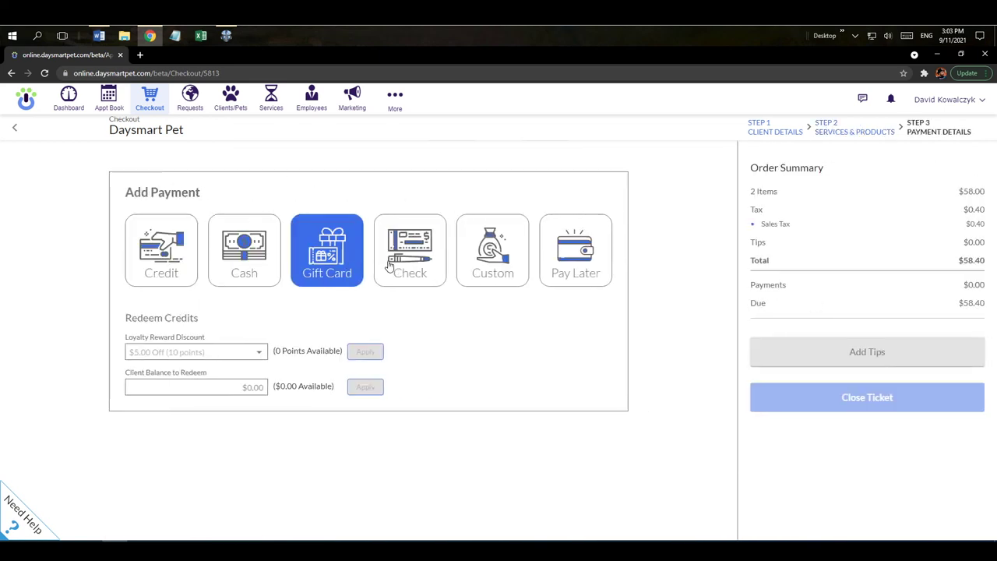
click(390, 266)
click(466, 267)
click(542, 263)
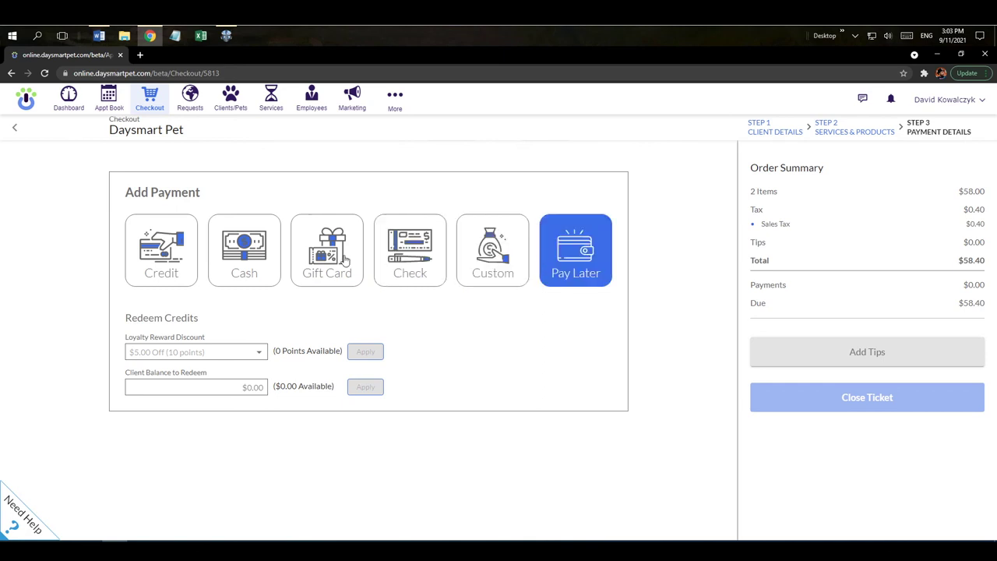
click(241, 282)
click(241, 282)
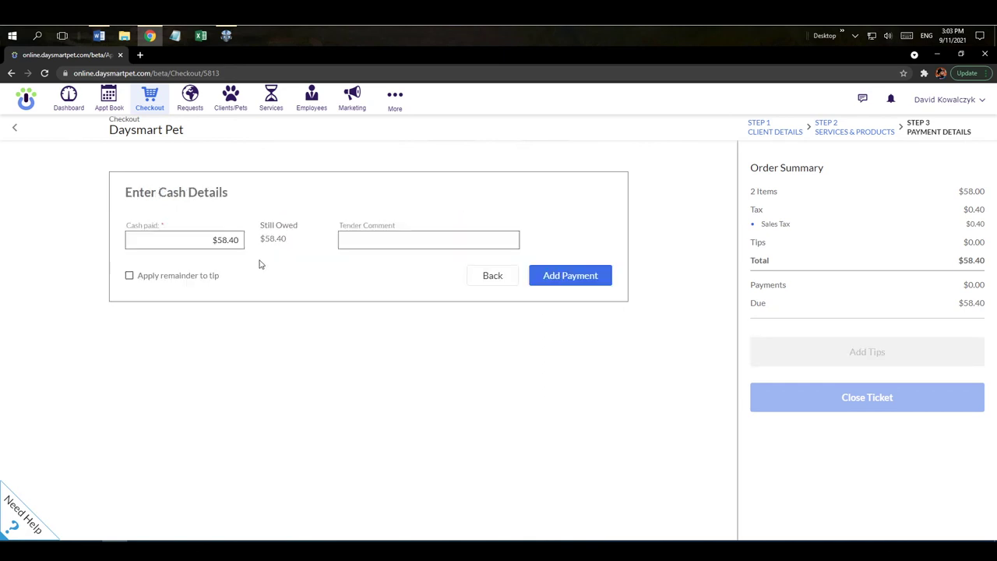
click(210, 240)
drag(210, 240, 259, 244)
text(60)
click(553, 279)
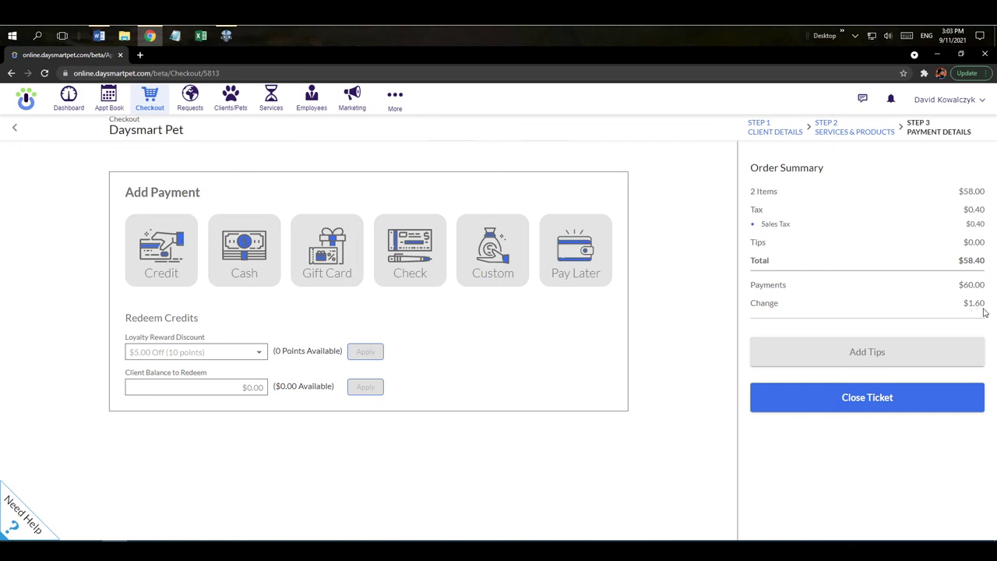
Add a $1.60 tip for the groomer
click(859, 357)
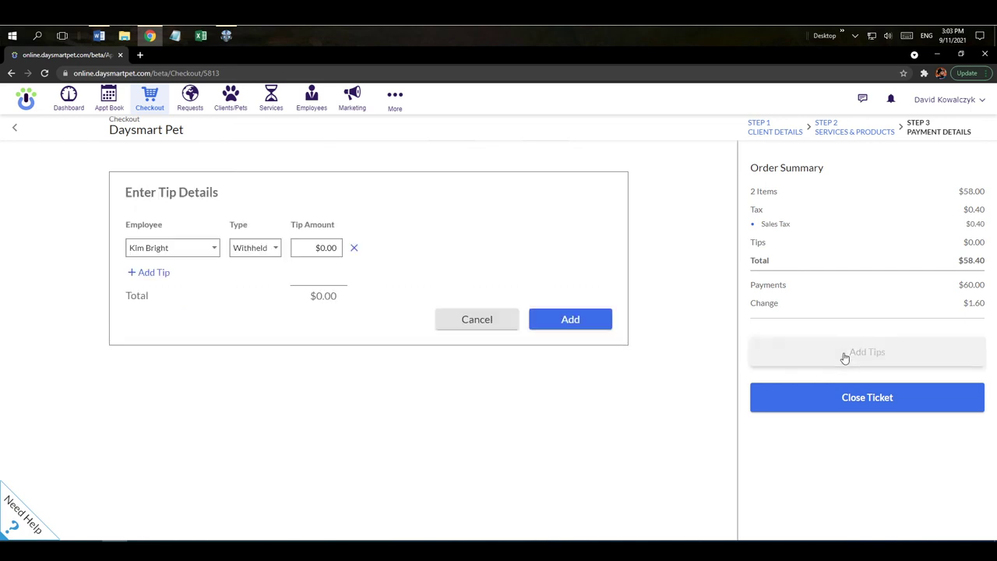
click(344, 247)
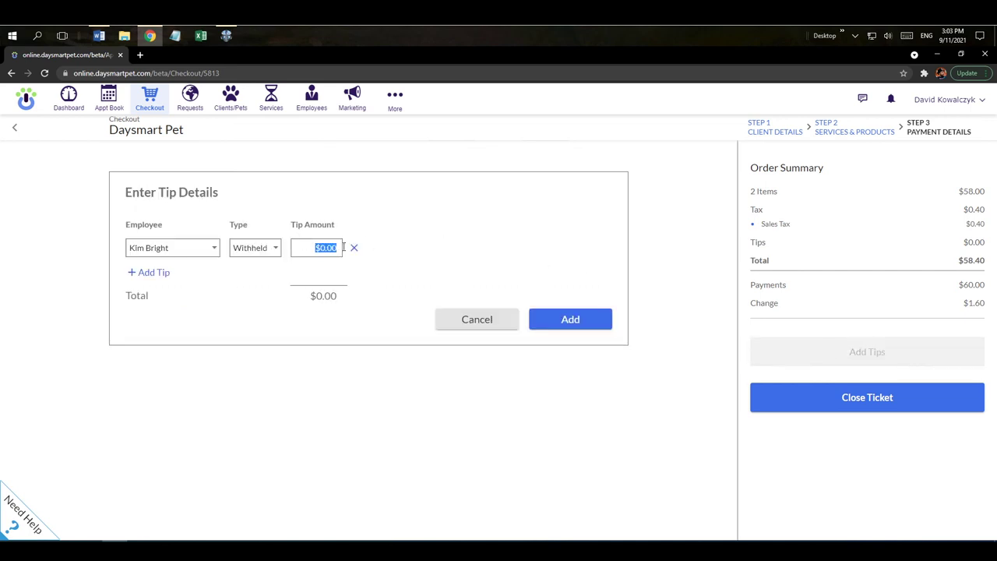
text(1.60)
click(550, 321)
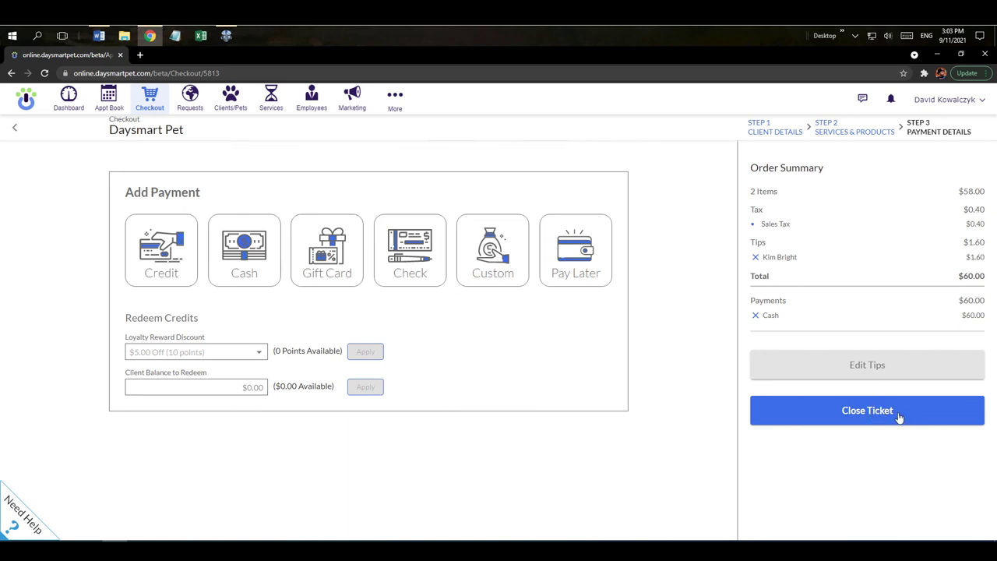
Close the ticket with no receipt and rebook Sam's two services at 3:00 PM
click(874, 413)
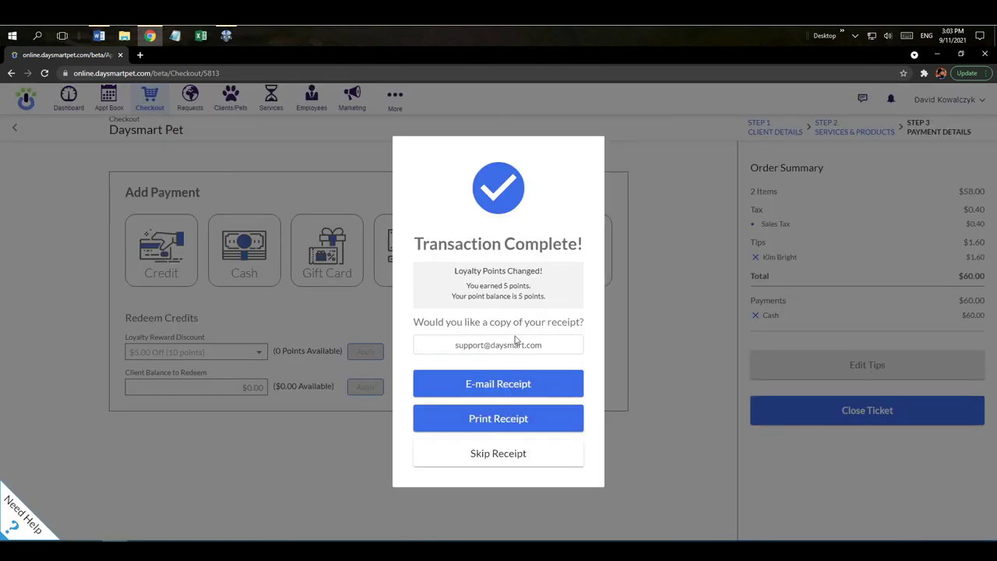
click(502, 461)
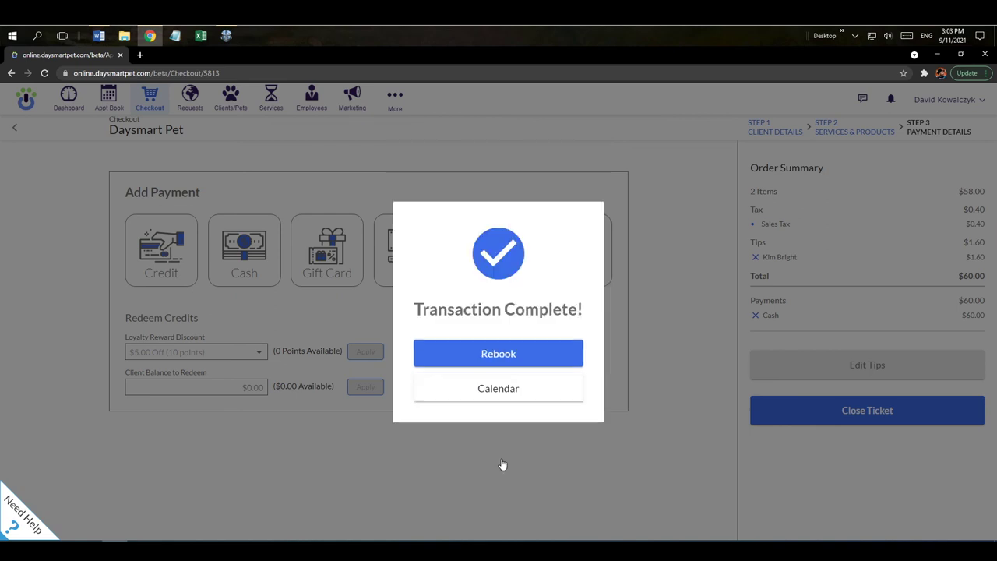
click(504, 362)
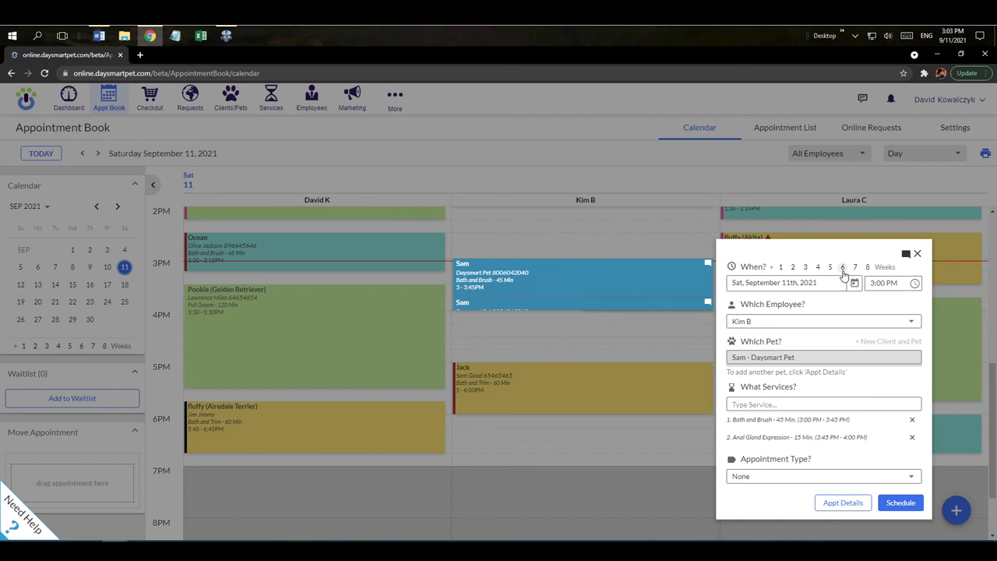
Schedule Sam's rebooking six weeks out on October 23, 2021, then return to today
click(843, 268)
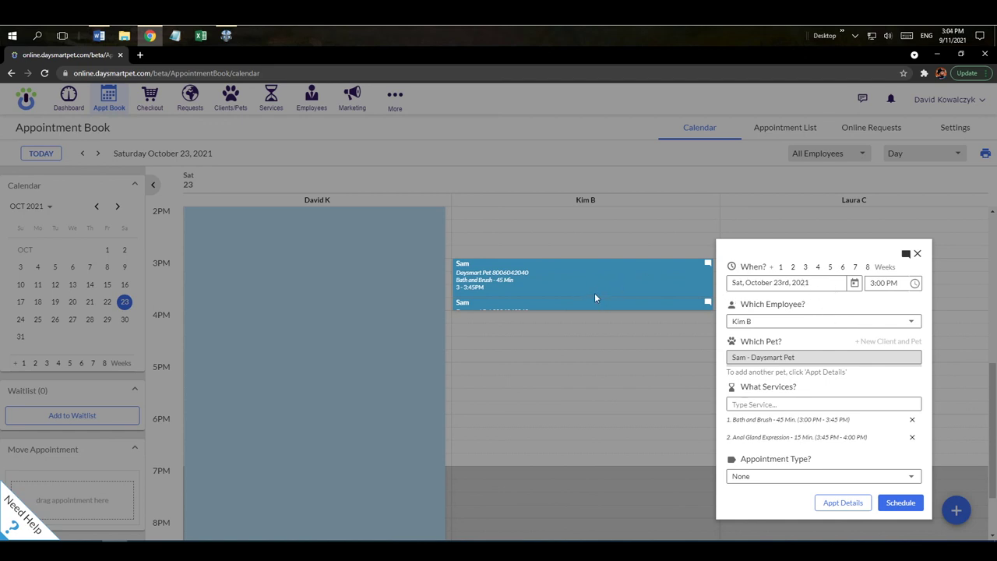
click(894, 507)
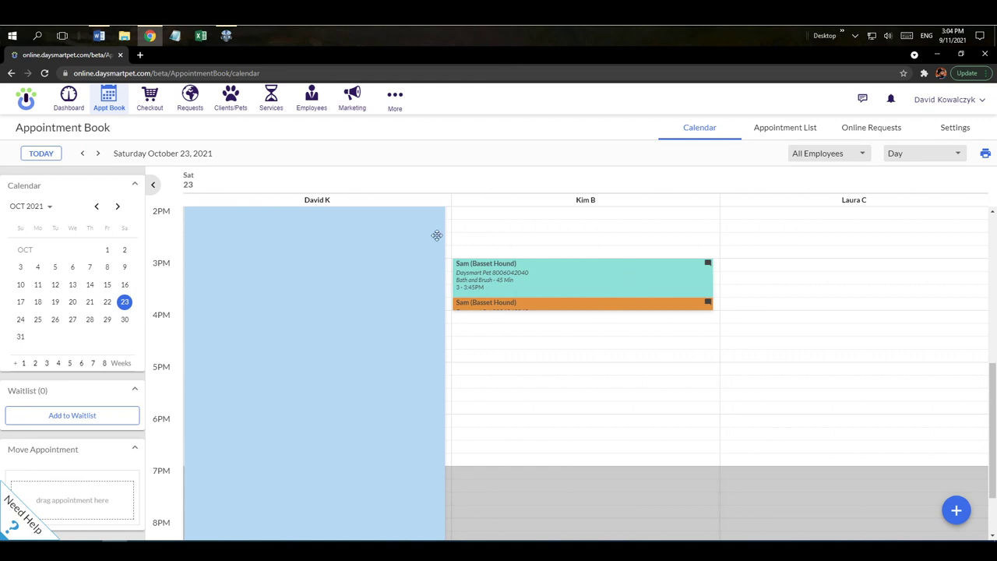
click(44, 155)
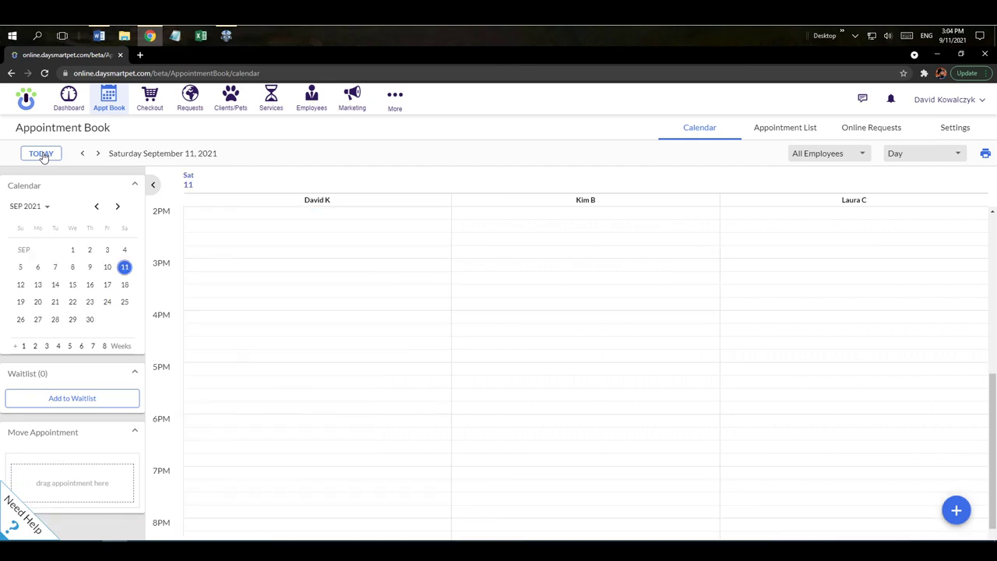